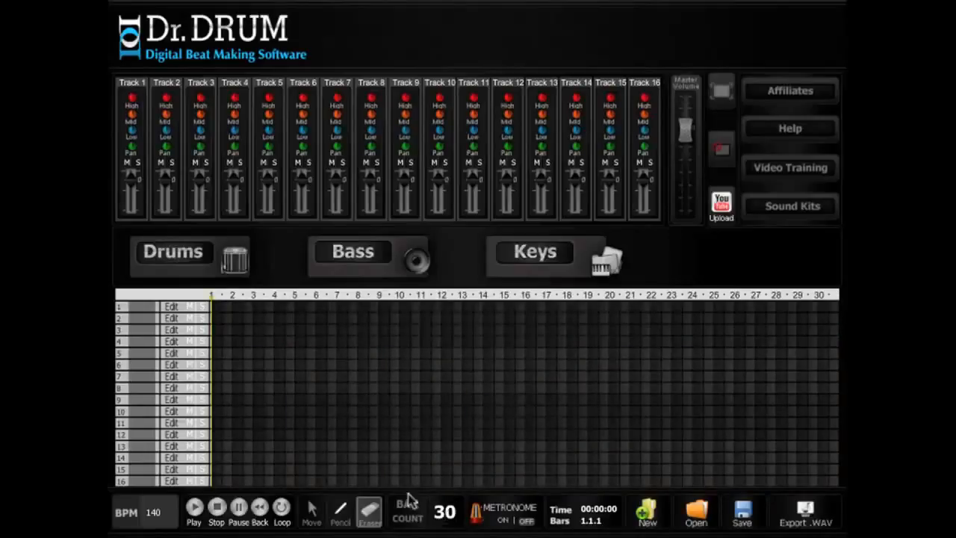
# Draw a four-bar clip on track 10 starting at bar 1 with the Pencil and play it back.
pyautogui.click(343, 514)
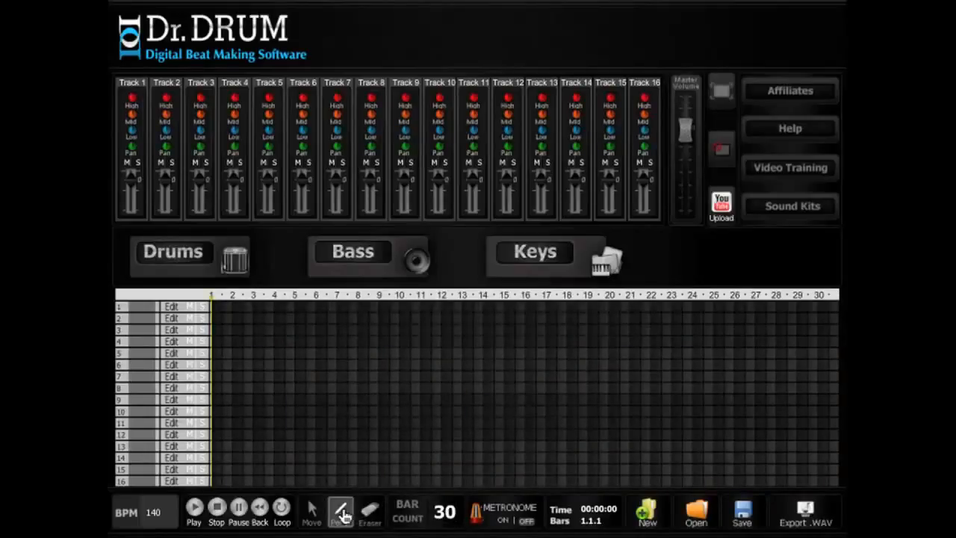
pyautogui.click(222, 411)
pyautogui.moveTo(257, 418); pyautogui.dragTo(311, 420)
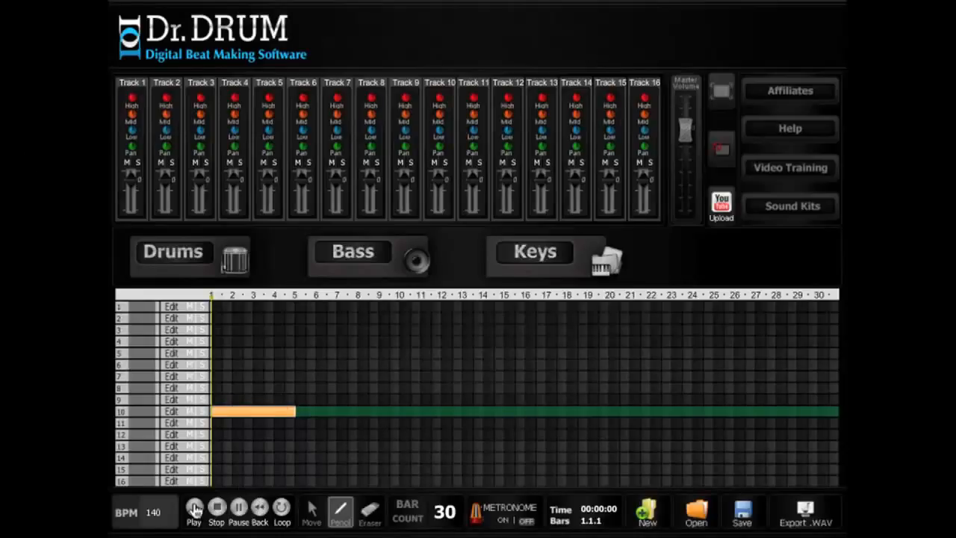
pyautogui.click(193, 508)
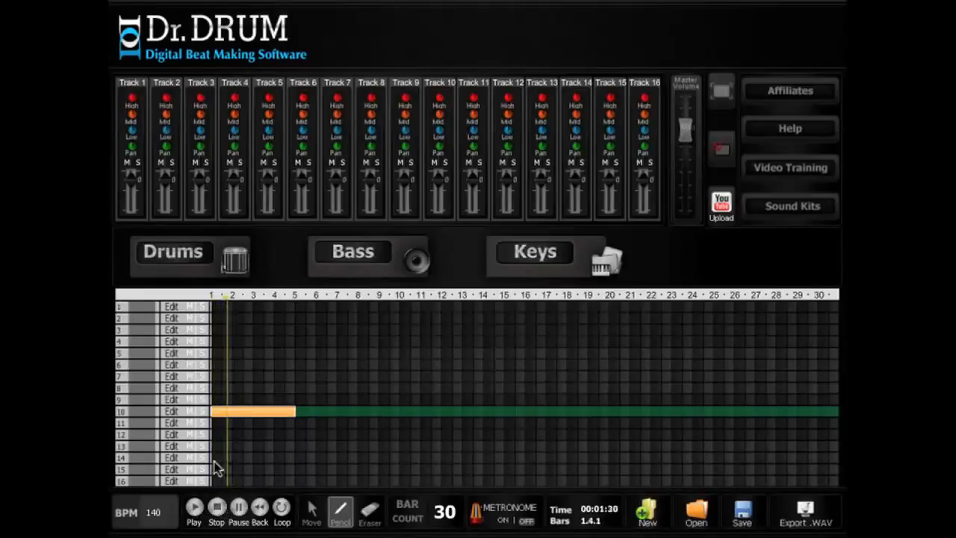
# Make track 10 a drum track with the Dubstep 3 kit, place kick 1 hits on every beat, and play the result.
pyautogui.click(170, 413)
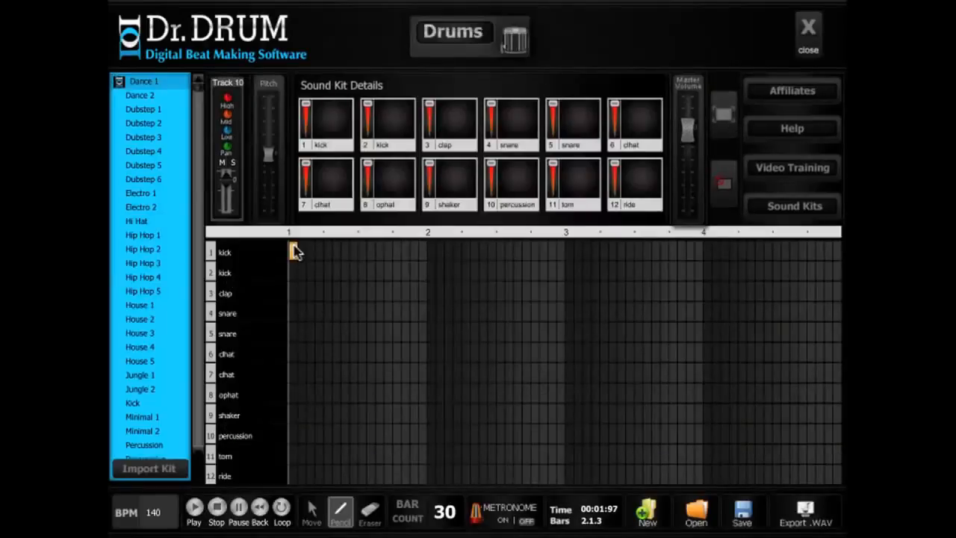
pyautogui.click(153, 140)
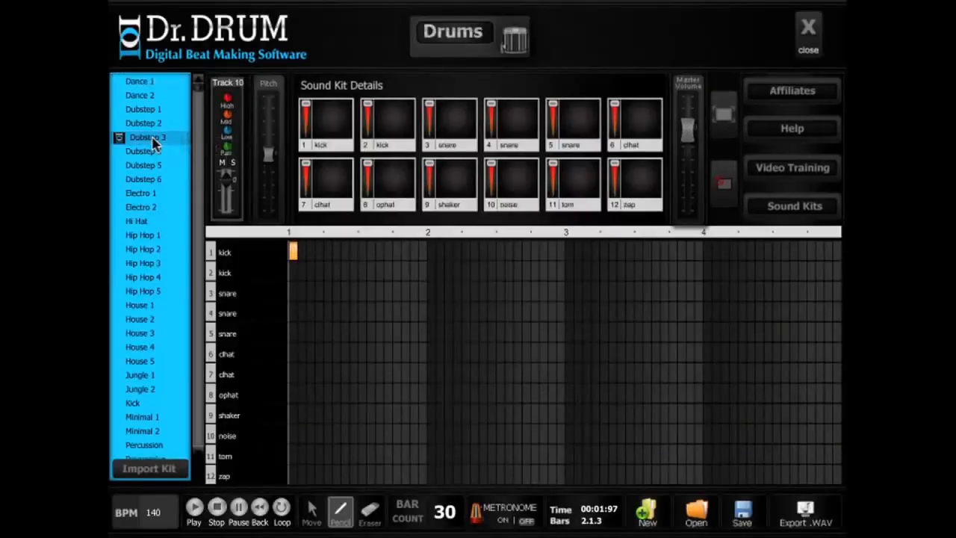
pyautogui.click(363, 252)
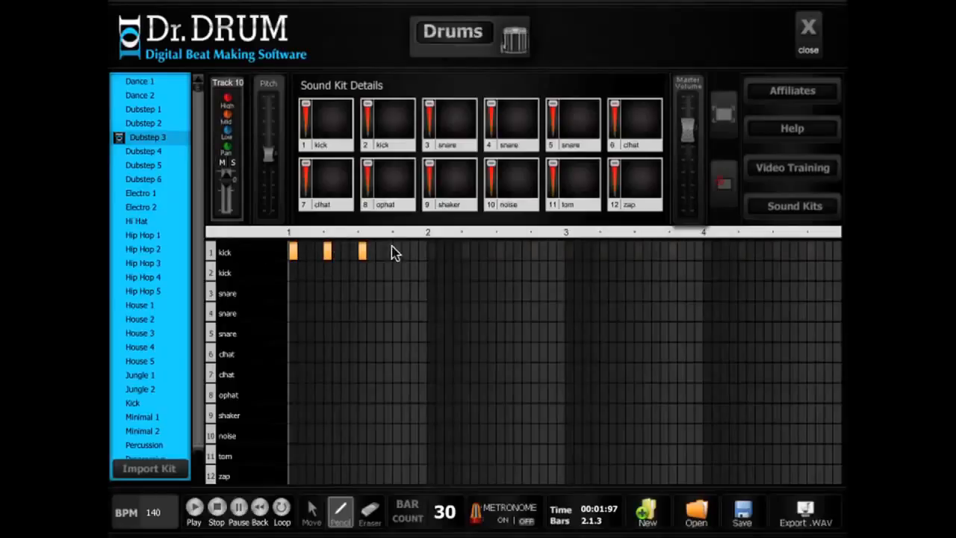
pyautogui.click(808, 30)
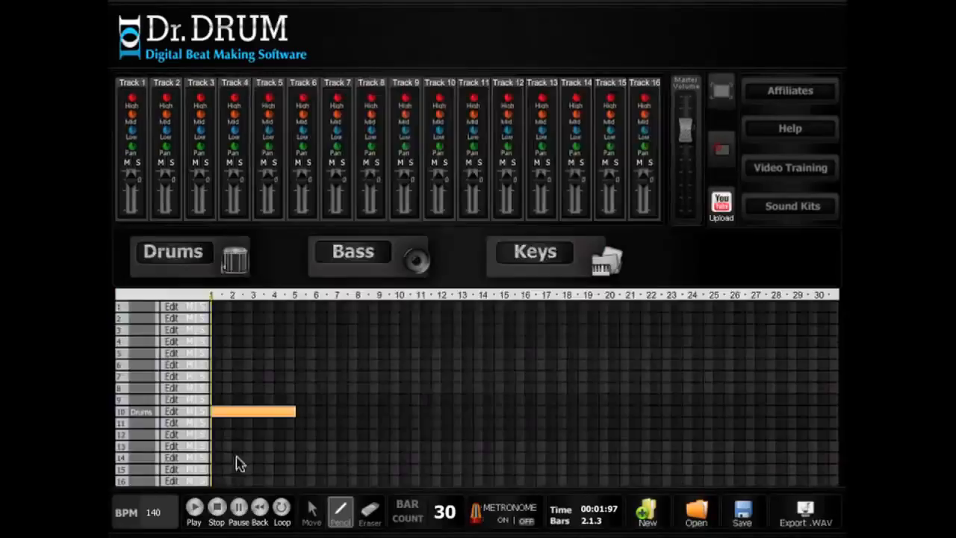
pyautogui.click(194, 508)
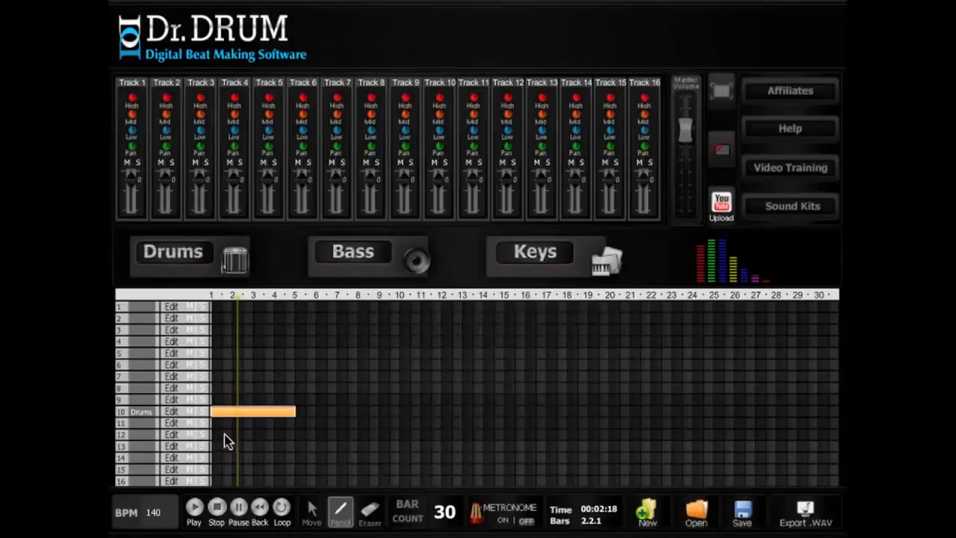
# Draw a two-bar clip on track 11 starting at bar 1 and assign it the Hip Hop 5 drum kit.
pyautogui.moveTo(217, 424); pyautogui.dragTo(266, 424)
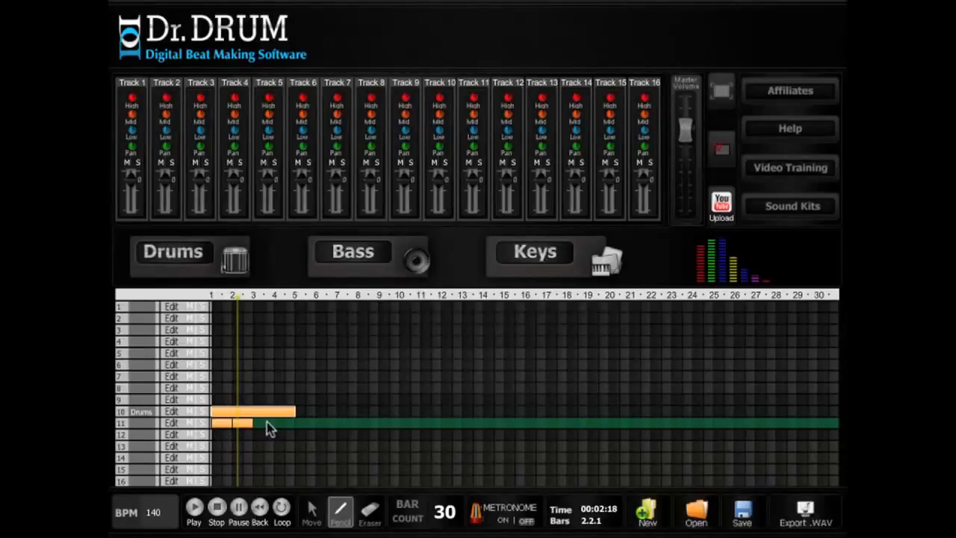
pyautogui.click(223, 424)
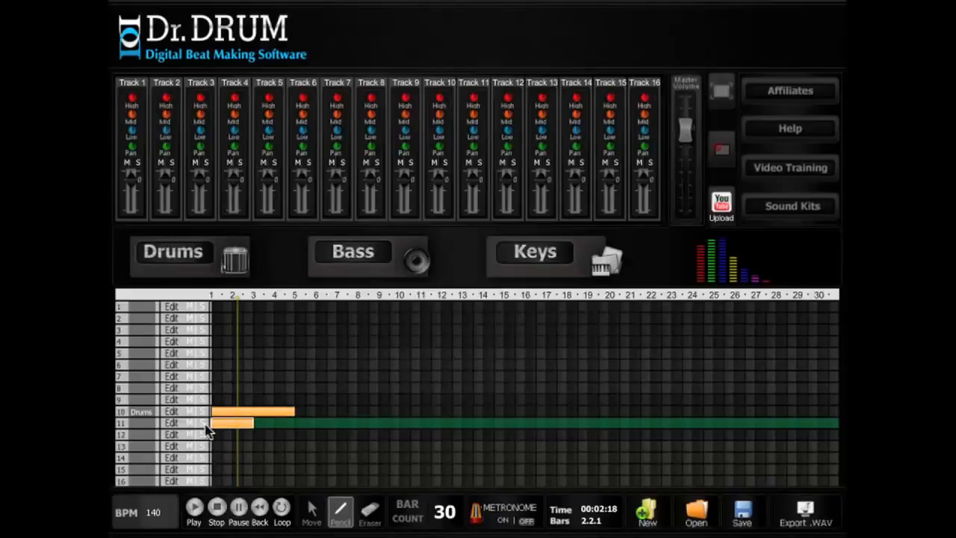
pyautogui.click(227, 269)
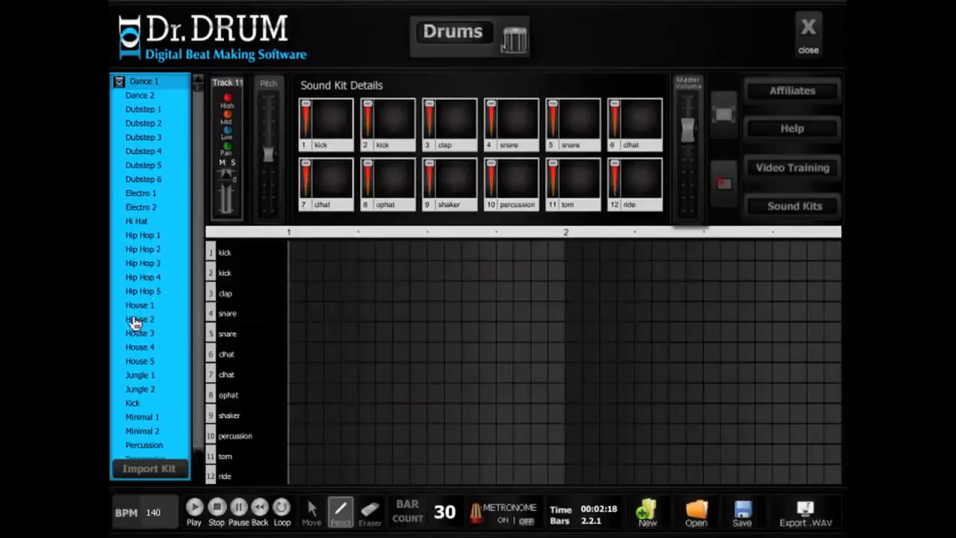
pyautogui.click(150, 292)
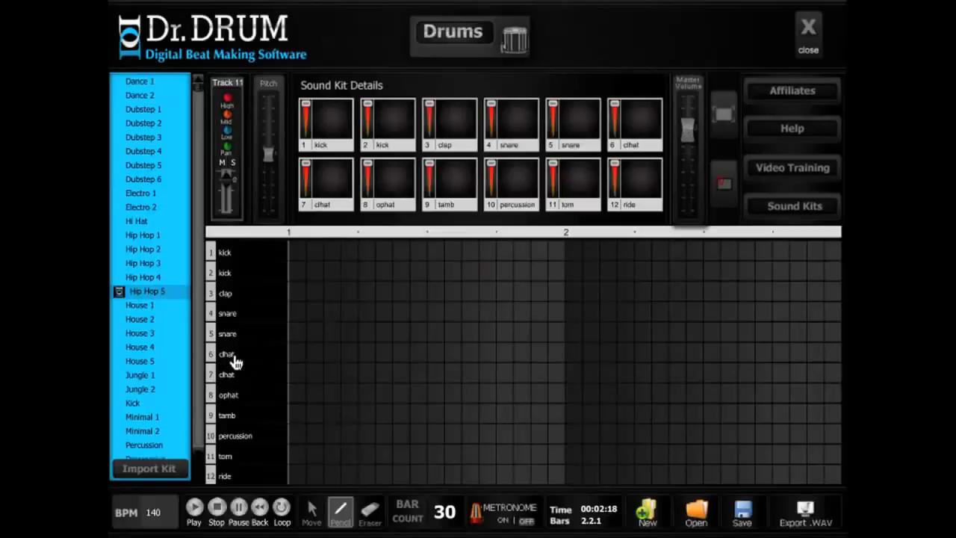
# Fill row 6 (closed hat) with alternating groups of two and three hits across both bars, and play the beat.
pyautogui.click(337, 354)
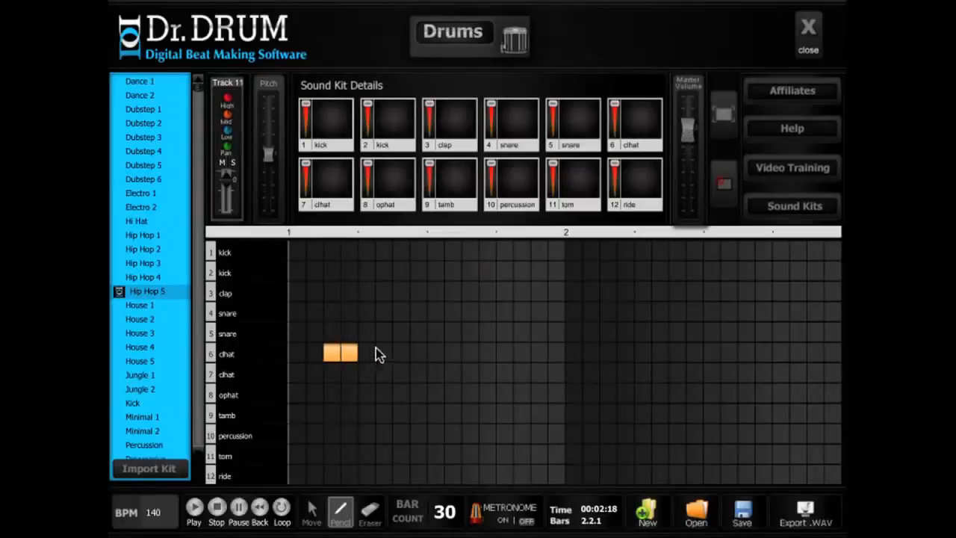
pyautogui.moveTo(384, 354); pyautogui.dragTo(427, 354)
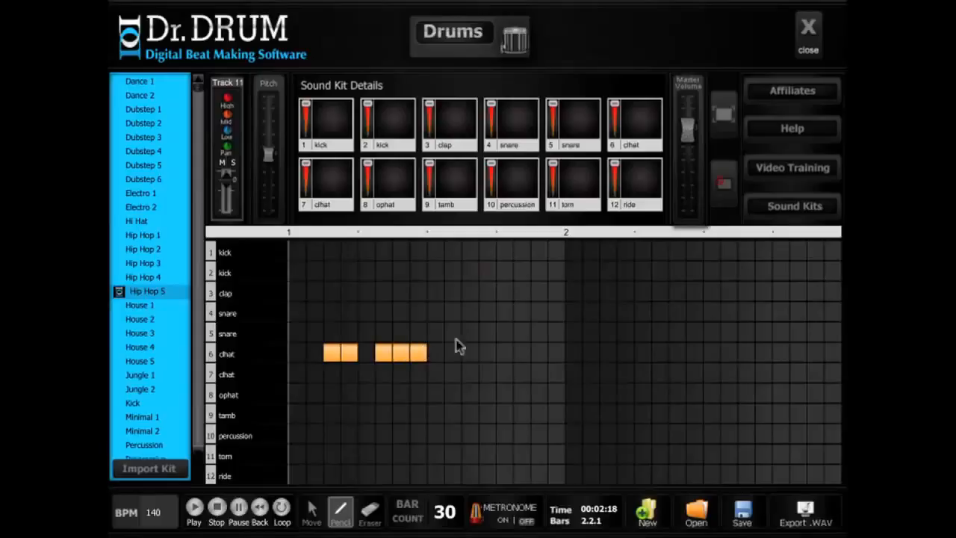
pyautogui.click(471, 354)
pyautogui.click(489, 354)
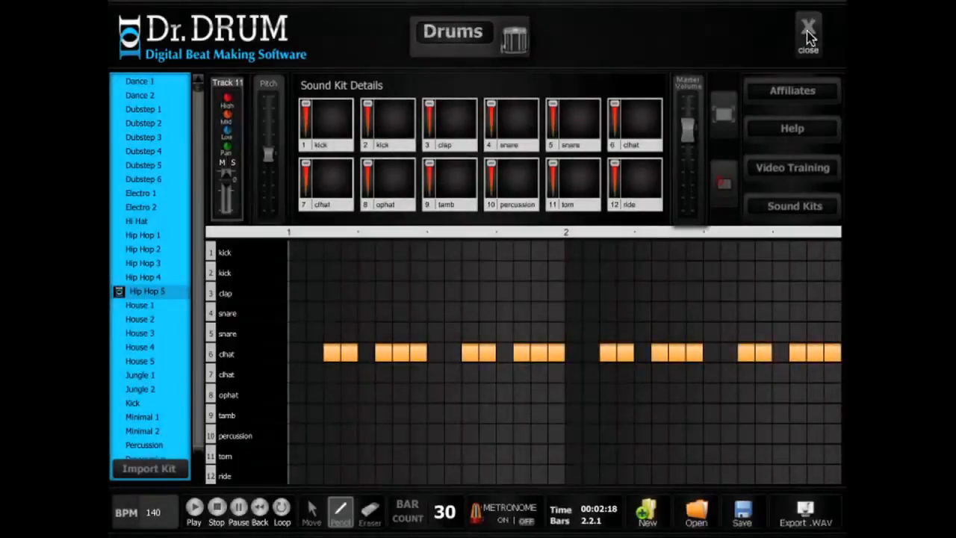
pyautogui.click(808, 30)
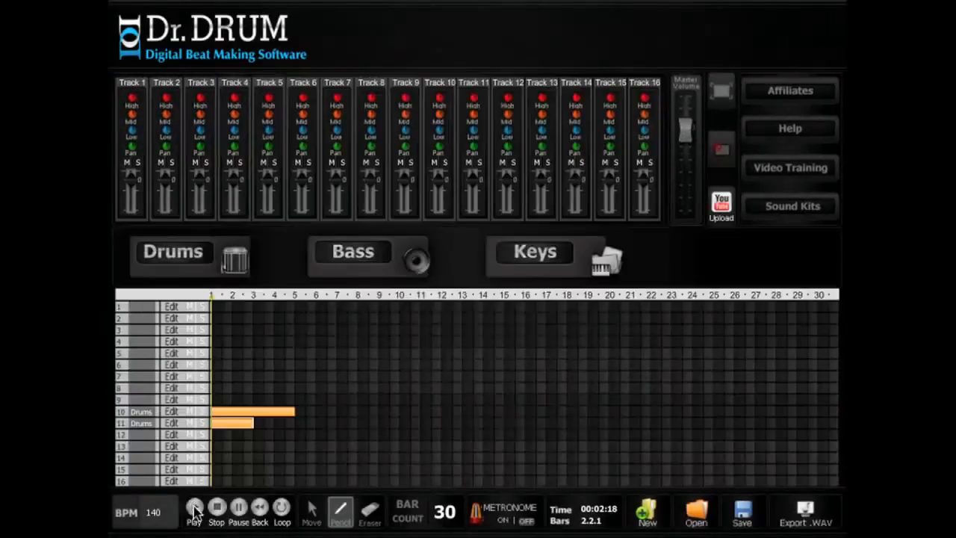
pyautogui.click(194, 509)
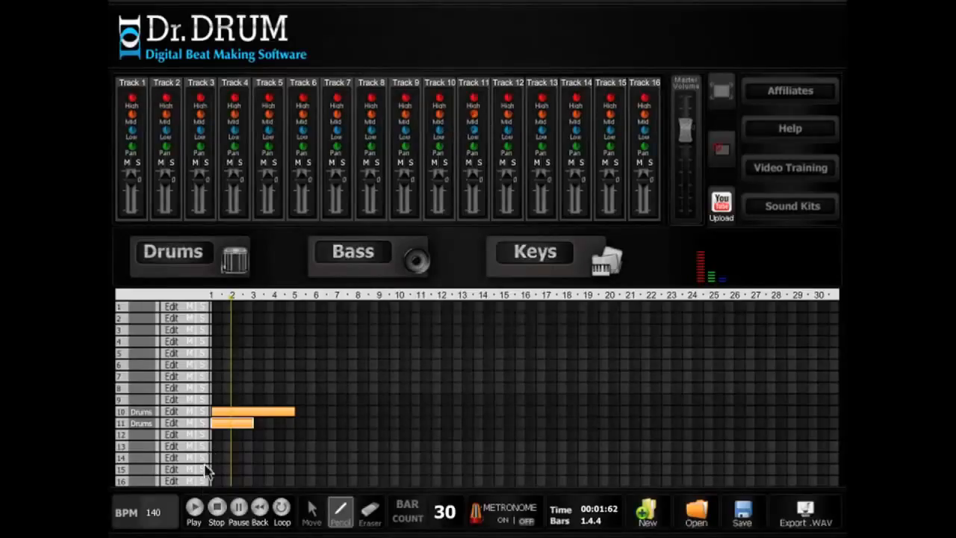
# Duplicate the track 11 clip into bars 3 and 4 and play the arrangement.
pyautogui.click(311, 510)
pyautogui.moveTo(230, 424); pyautogui.dragTo(261, 424)
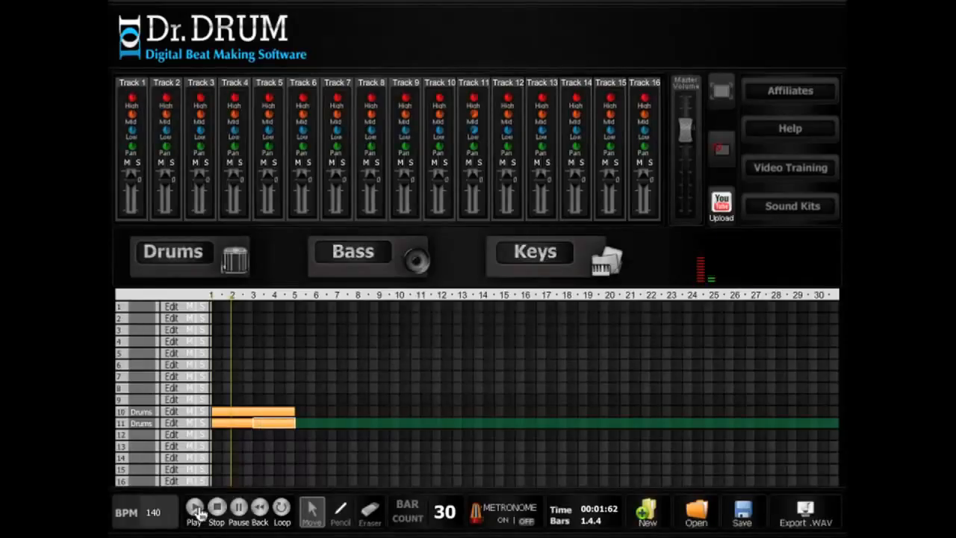
pyautogui.click(196, 508)
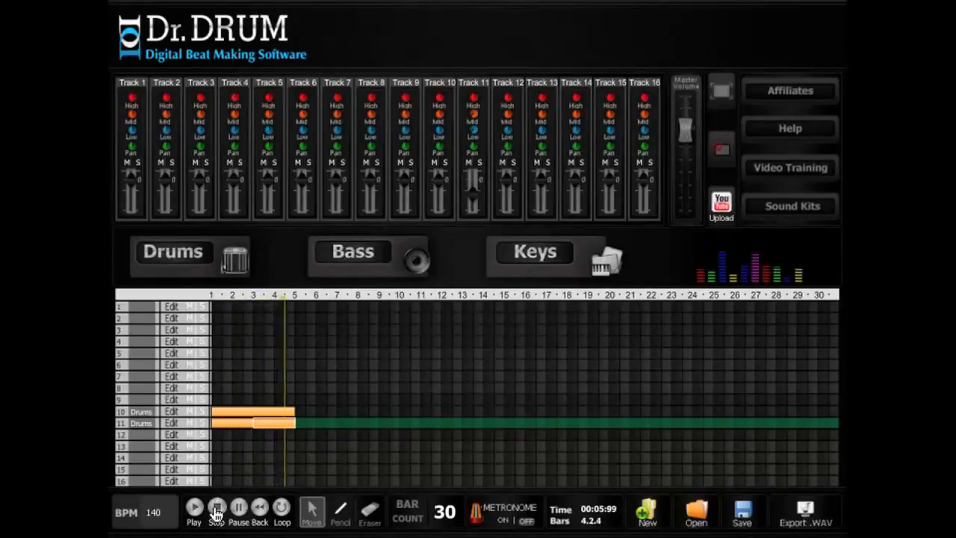
# Select all the clips on tracks 10 and 11 and paste a copy of them starting at bar 5.
pyautogui.click(340, 511)
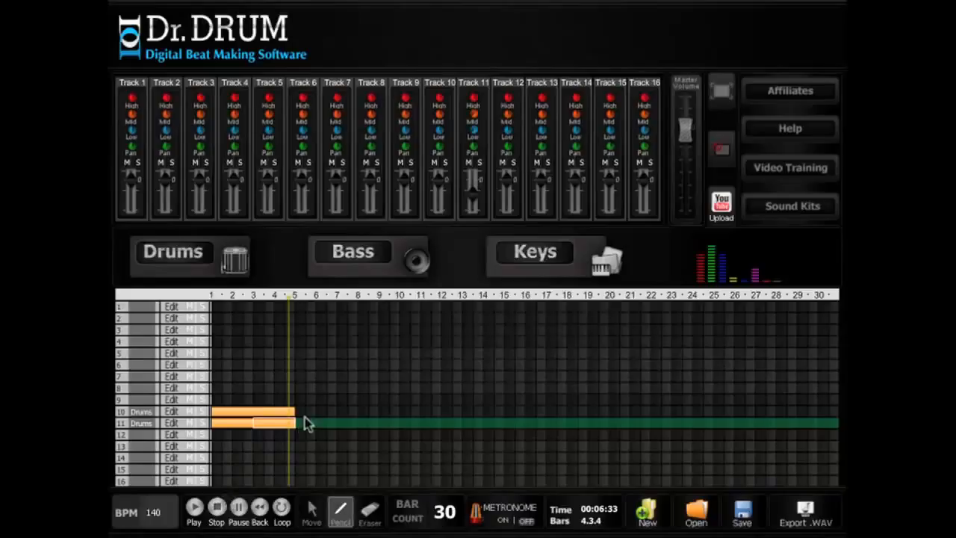
pyautogui.click(319, 510)
pyautogui.click(270, 413)
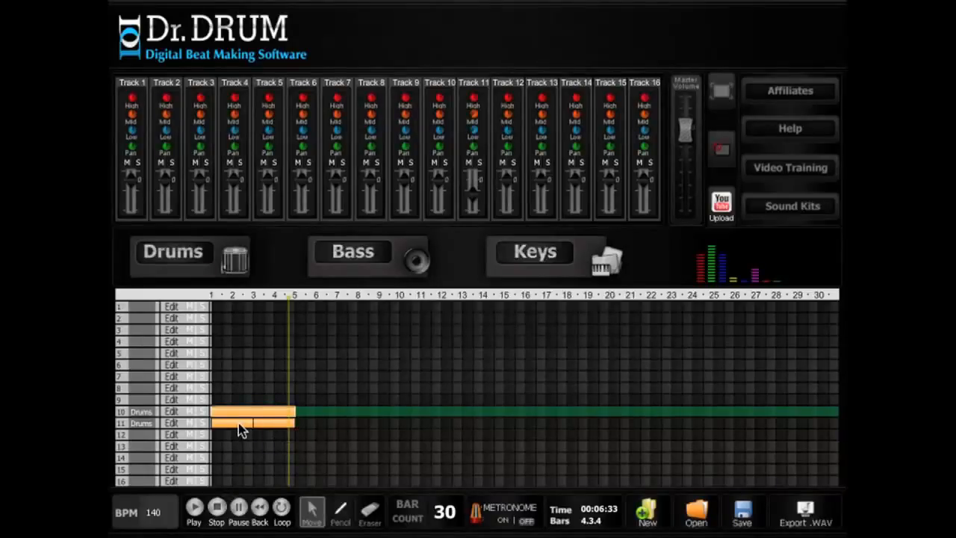
pyautogui.click(240, 424)
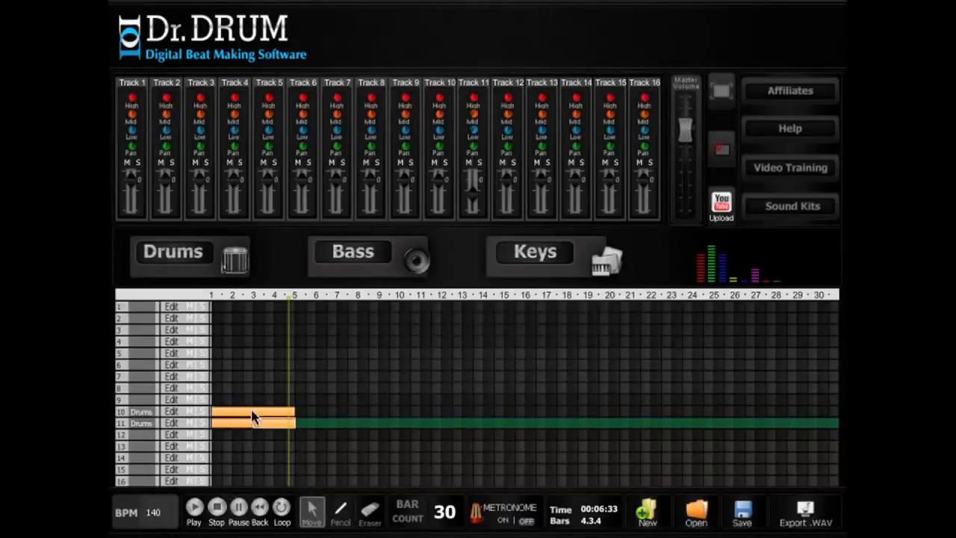
pyautogui.click(241, 415)
pyautogui.click(239, 423)
pyautogui.click(235, 414)
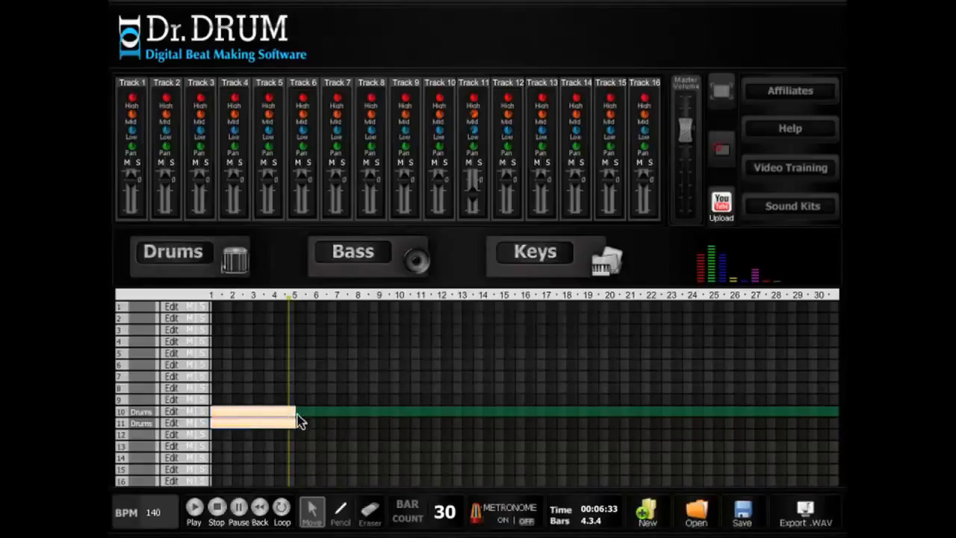
pyautogui.hotkey('ctrl', 'v')
pyautogui.click(322, 414)
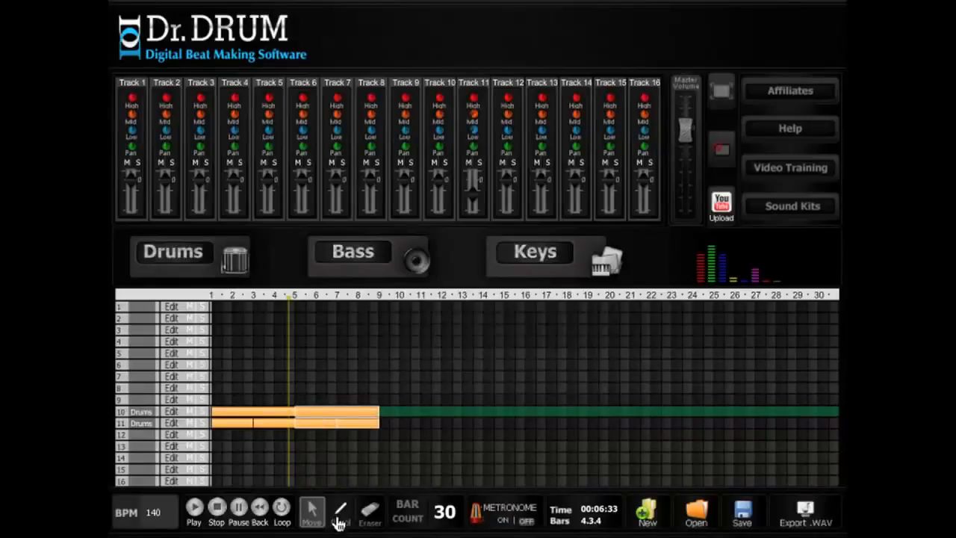
# Draw a two-bar clip on track 12 starting at bar 5 and assign it the Minimal 2 drum kit.
pyautogui.click(339, 517)
pyautogui.click(299, 434)
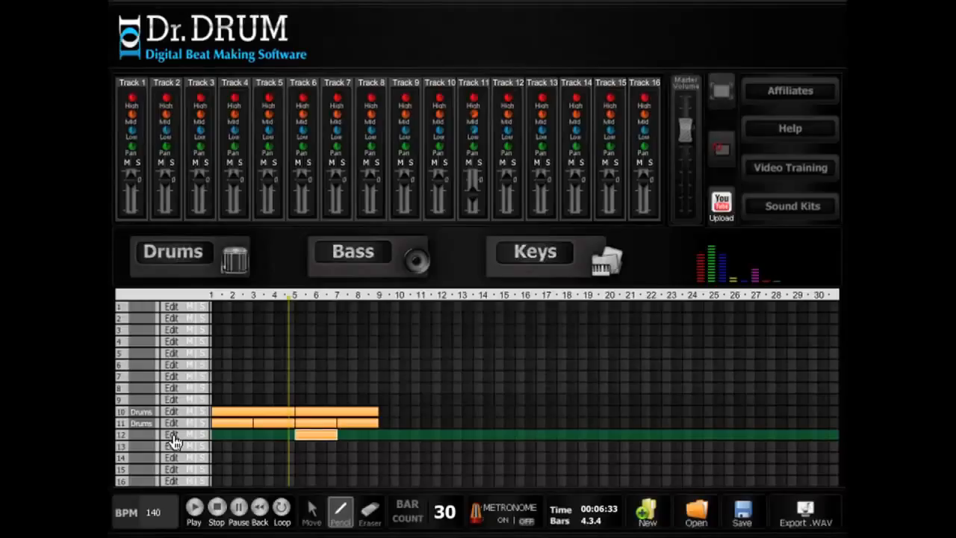
pyautogui.click(233, 262)
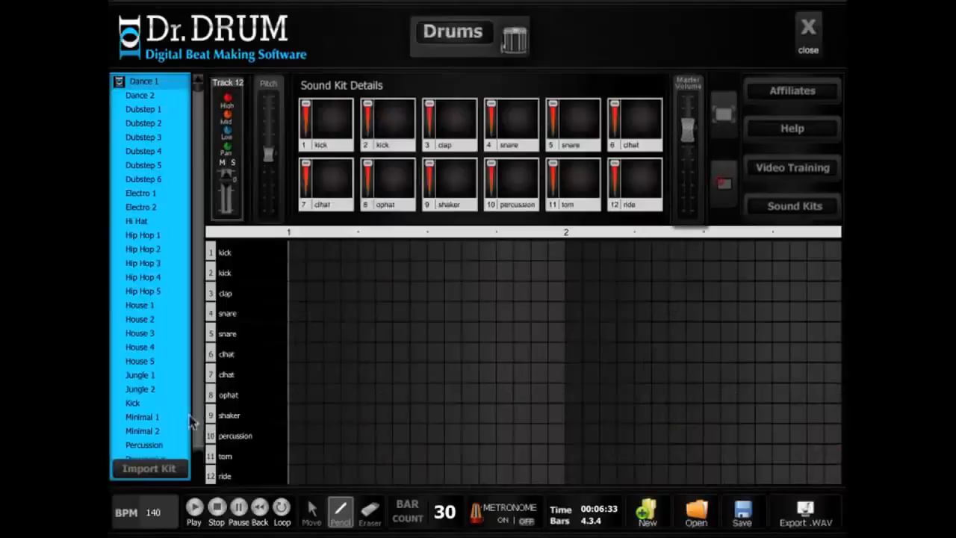
pyautogui.click(145, 433)
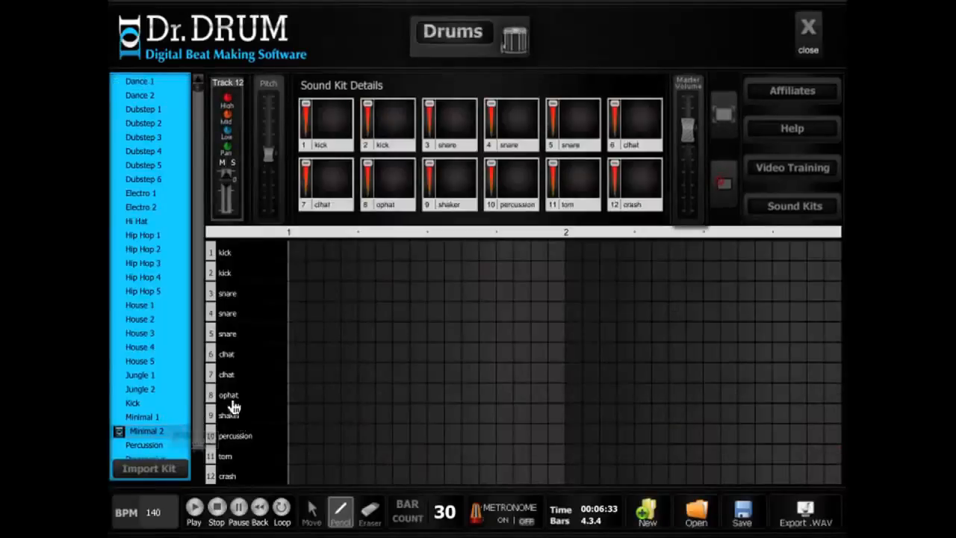
# Place open hat hits on row 8 midway through each beat of both bars, and return to the arrangement.
pyautogui.click(332, 393)
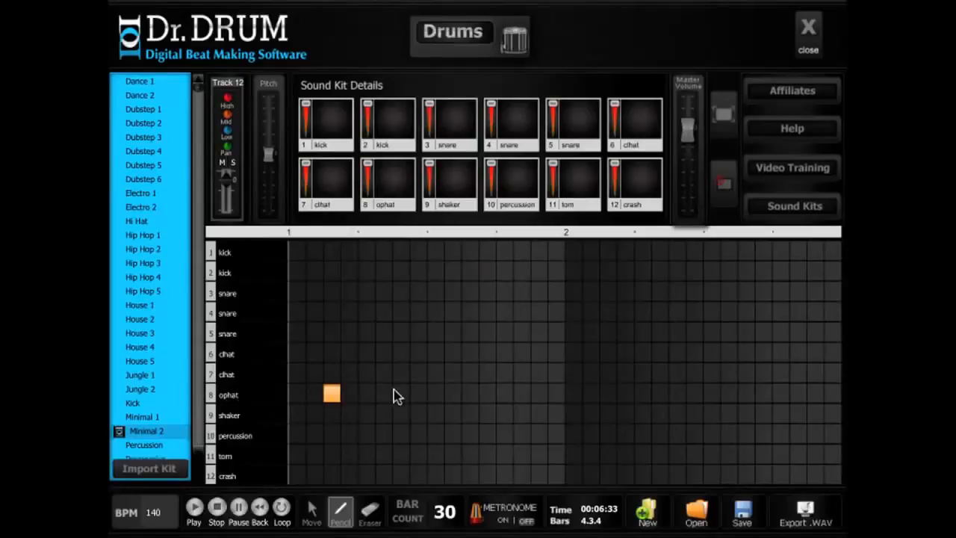
pyautogui.click(401, 394)
pyautogui.click(470, 393)
pyautogui.click(539, 393)
pyautogui.click(608, 394)
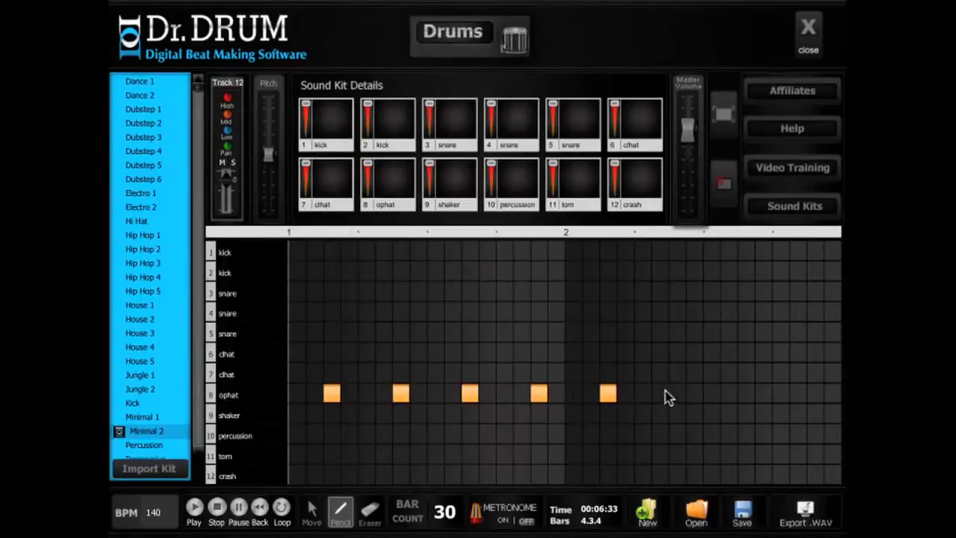
pyautogui.click(677, 393)
pyautogui.click(746, 394)
pyautogui.click(815, 394)
pyautogui.click(815, 30)
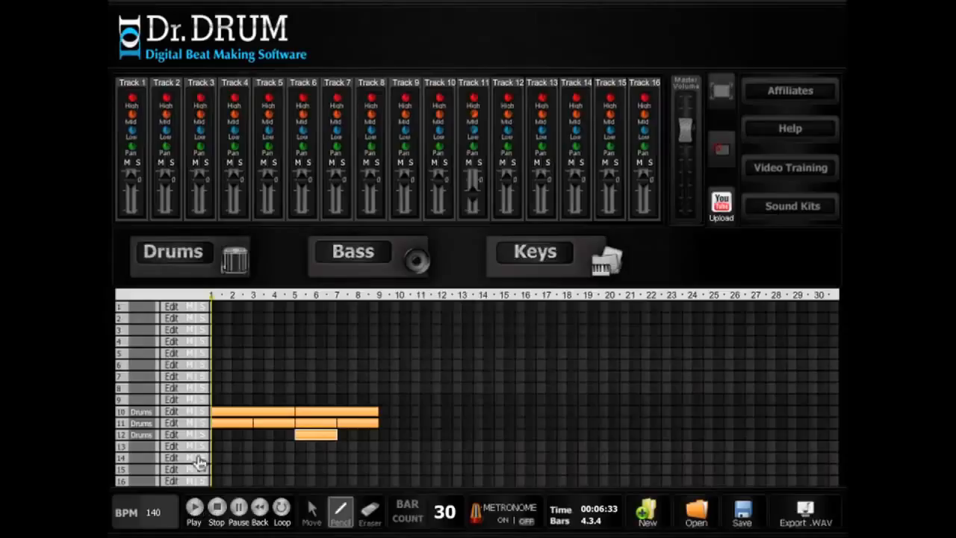
# Turn on looping, move the loop start to just after bar 4, and play the arrangement.
pyautogui.click(282, 508)
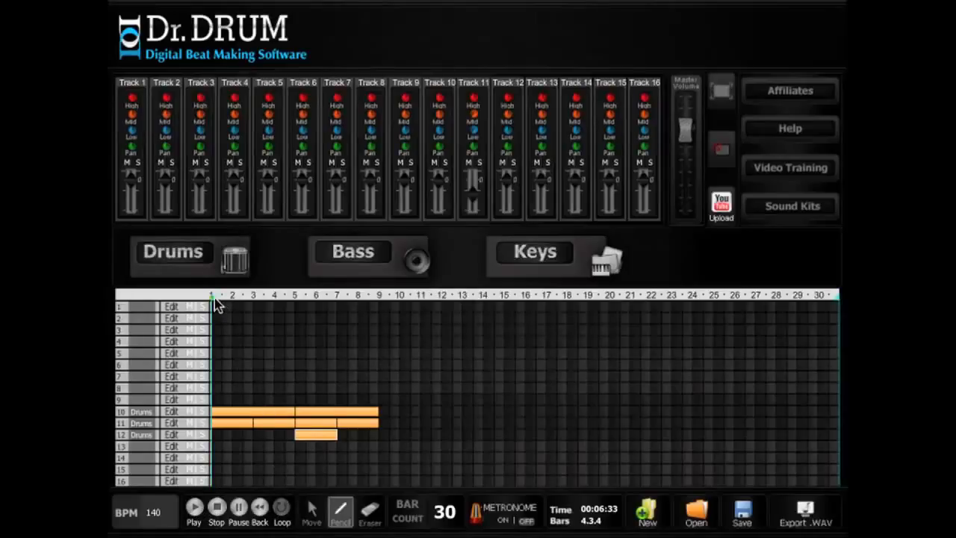
pyautogui.moveTo(213, 299); pyautogui.dragTo(279, 300)
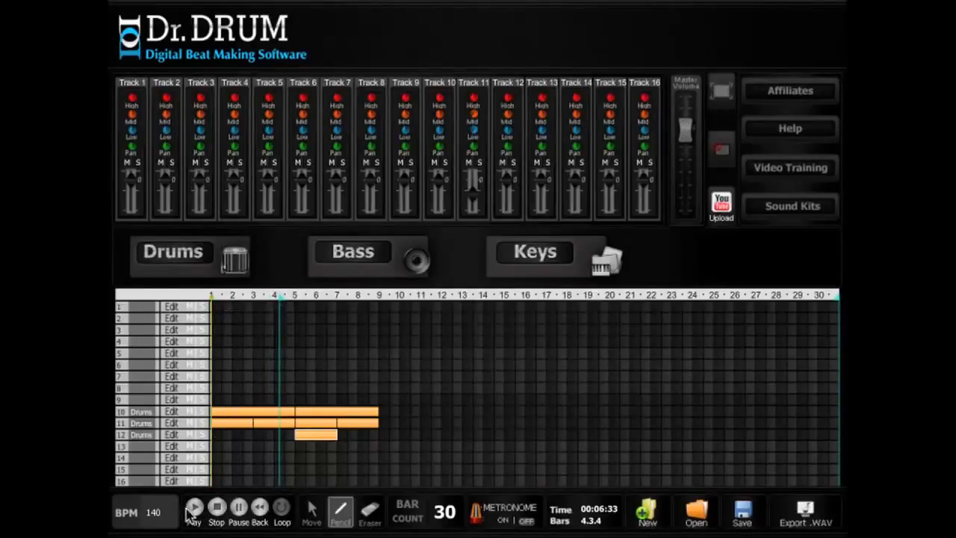
pyautogui.click(194, 511)
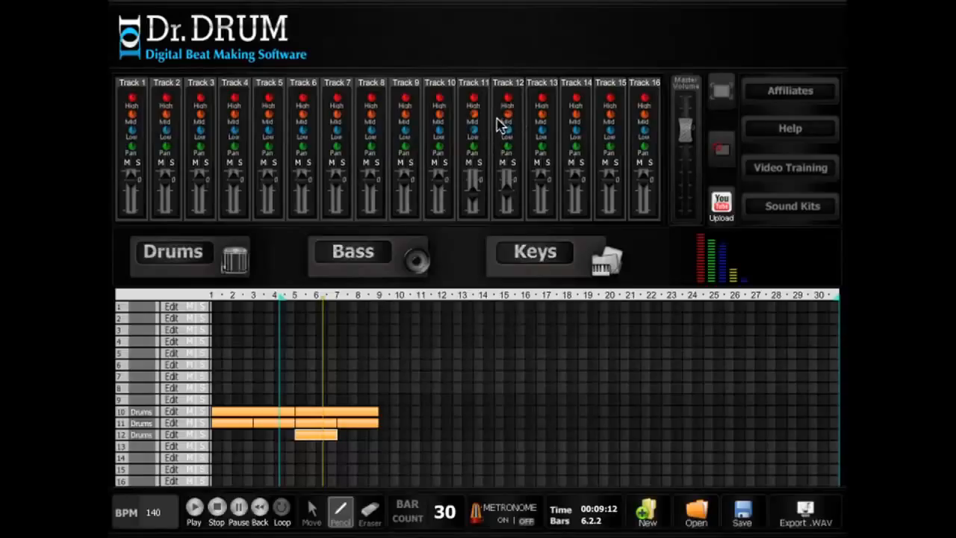
pyautogui.click(195, 507)
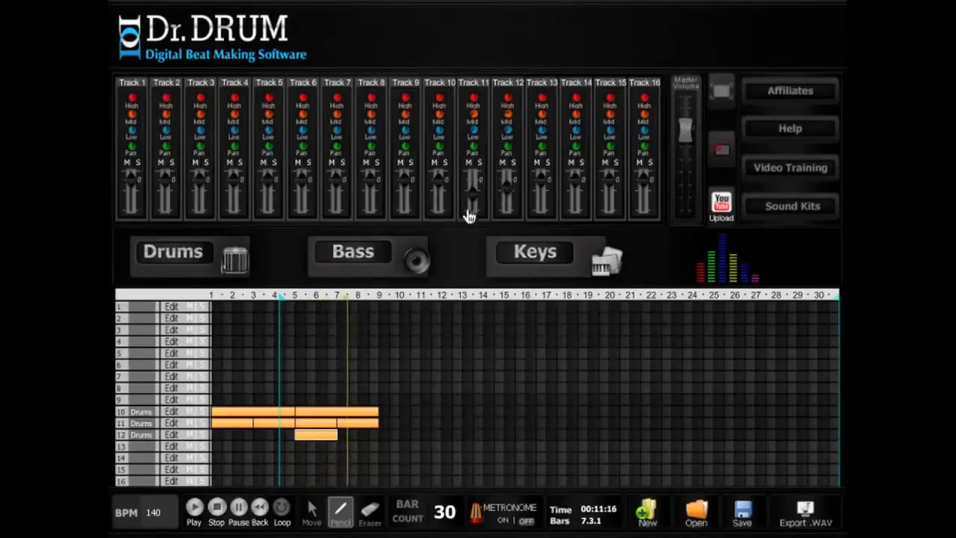
# Duplicate the track 12 clip into bars 7 and 8.
pyautogui.click(313, 512)
pyautogui.moveTo(311, 439); pyautogui.dragTo(346, 435)
# Draw a one-bar clip on track 16 at bar 5 and assign it the Hip Hop 1 drum kit.
pyautogui.click(339, 513)
pyautogui.click(301, 482)
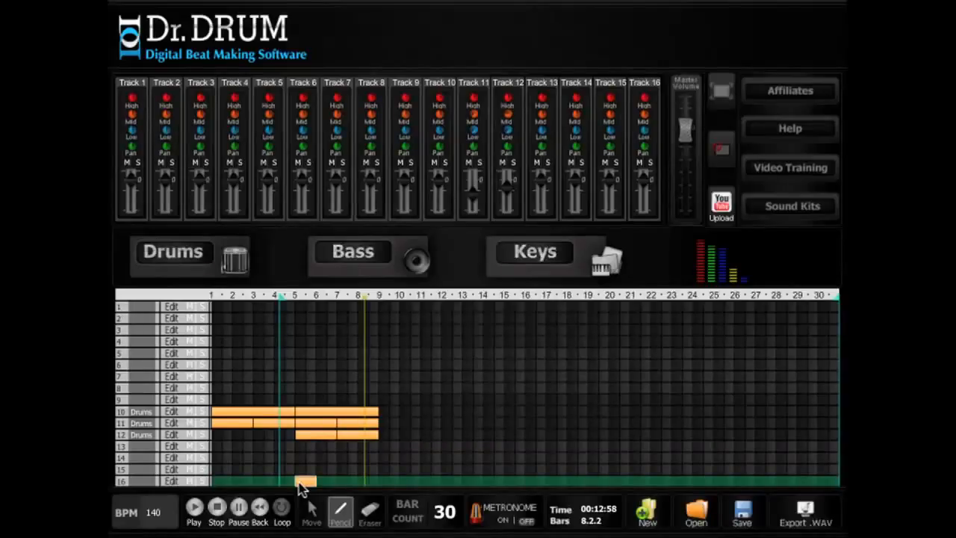
pyautogui.click(236, 263)
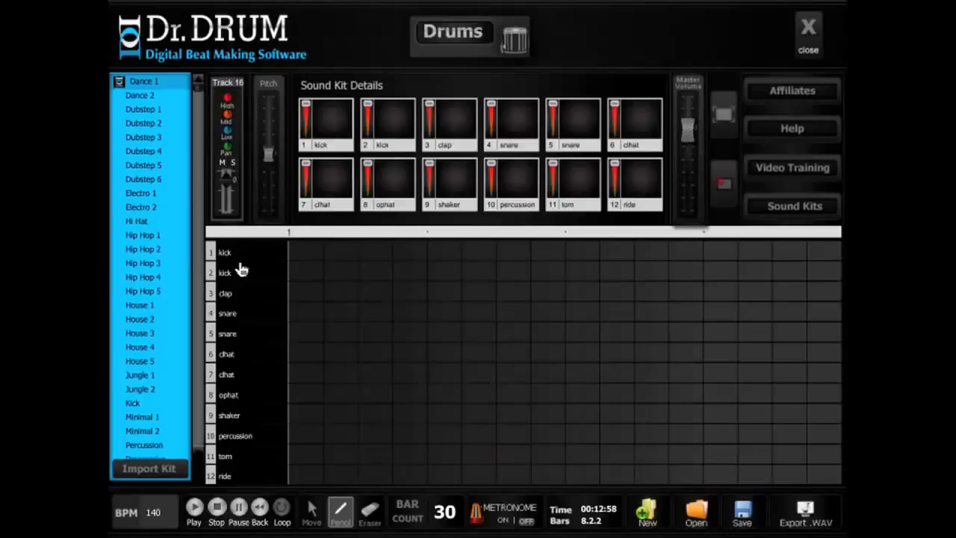
pyautogui.click(147, 237)
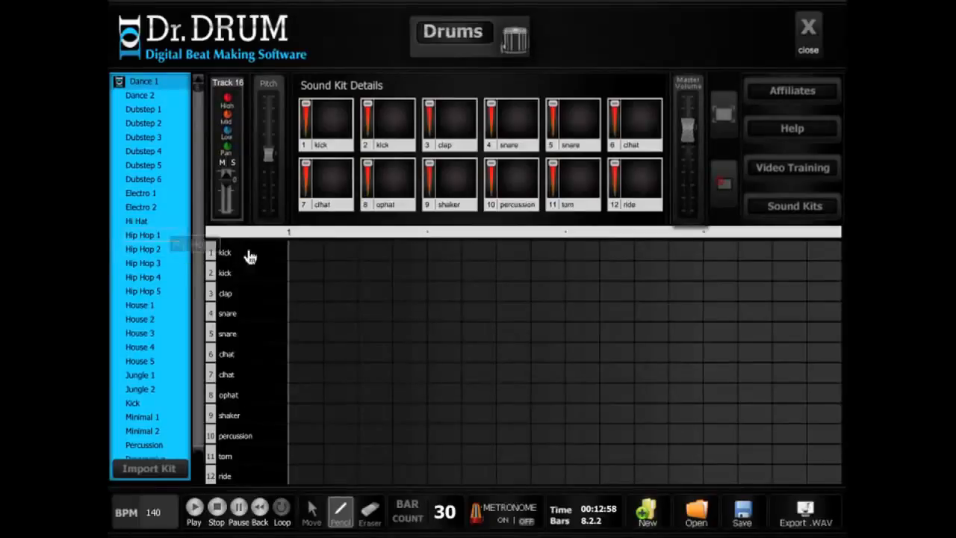
# Place a crash hit on row 12 at the start of the bar, erase the kick hit on row 1, and return to the arrangement.
pyautogui.click(308, 254)
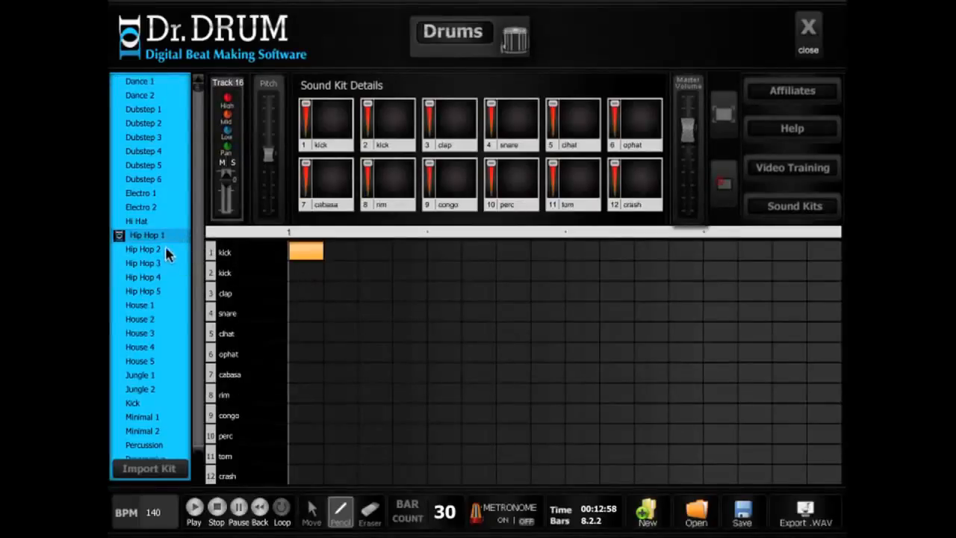
pyautogui.click(305, 475)
pyautogui.click(371, 514)
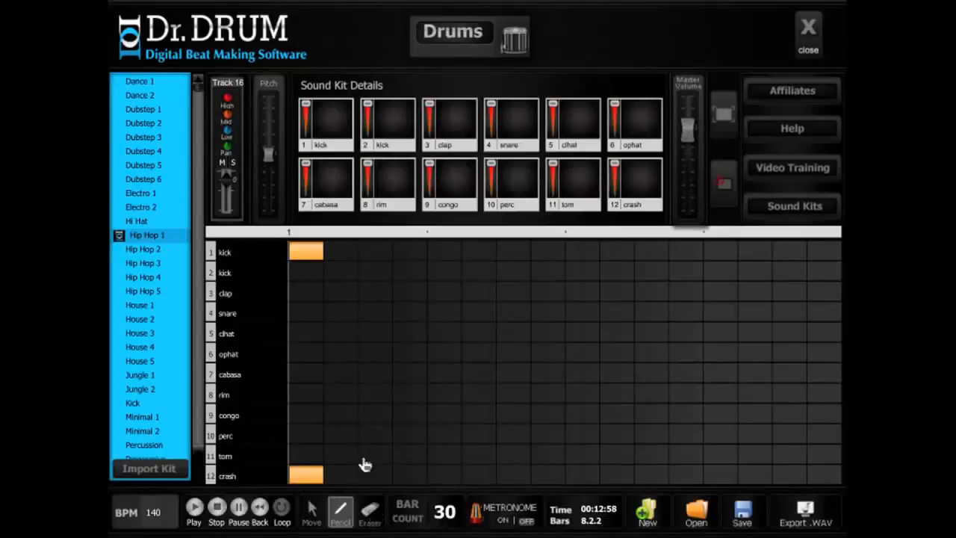
pyautogui.click(309, 256)
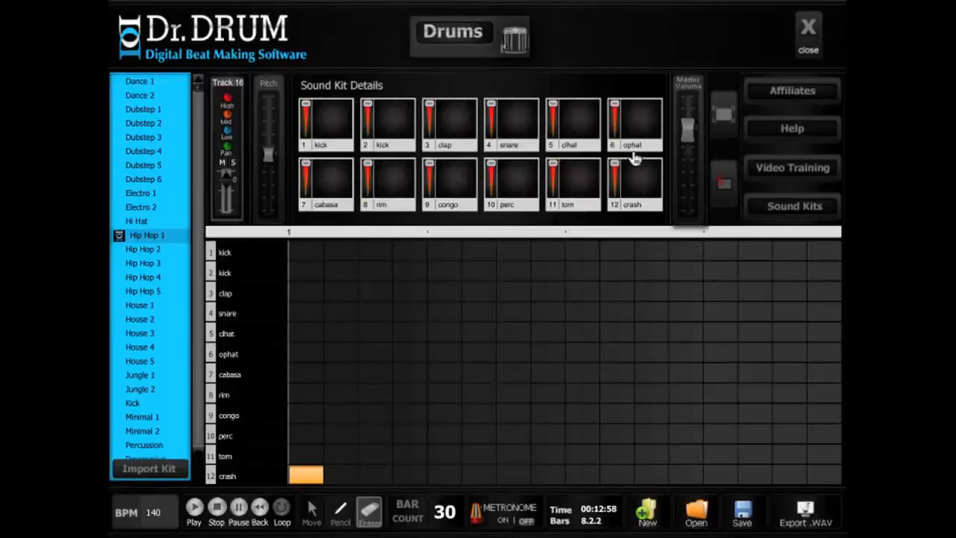
pyautogui.click(807, 33)
# Copy the track 16 clip onto track 15 at bar 5 and erase the crash hit from the copy.
pyautogui.click(312, 519)
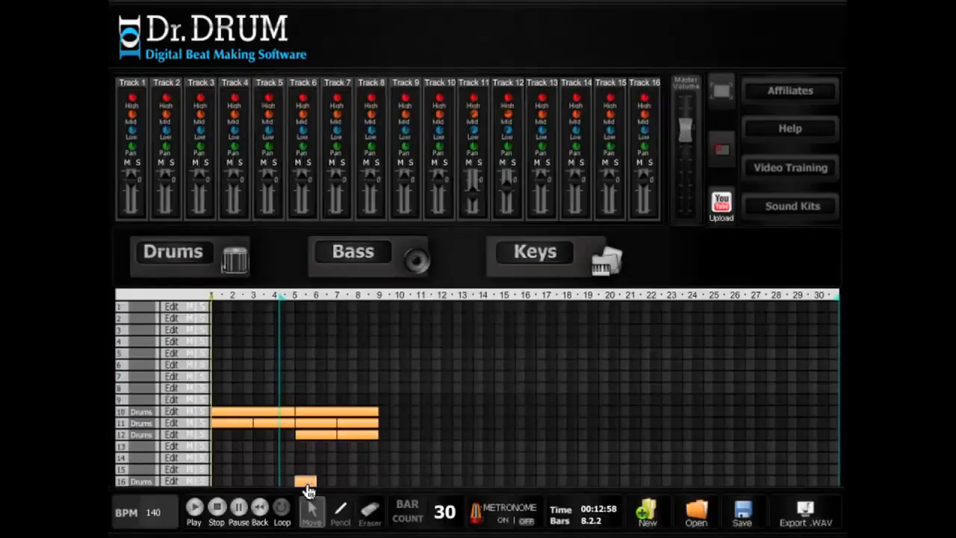
pyautogui.moveTo(304, 480); pyautogui.dragTo(305, 474)
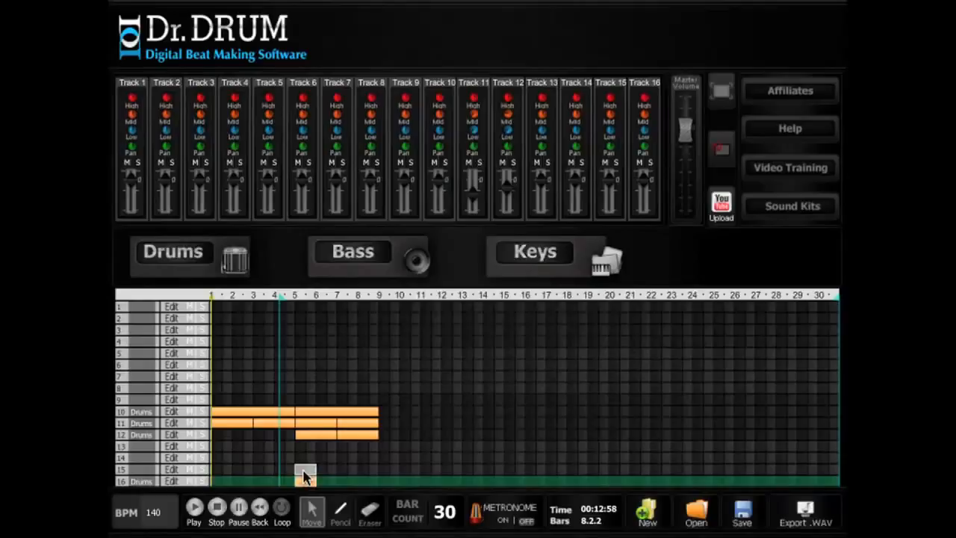
pyautogui.click(170, 470)
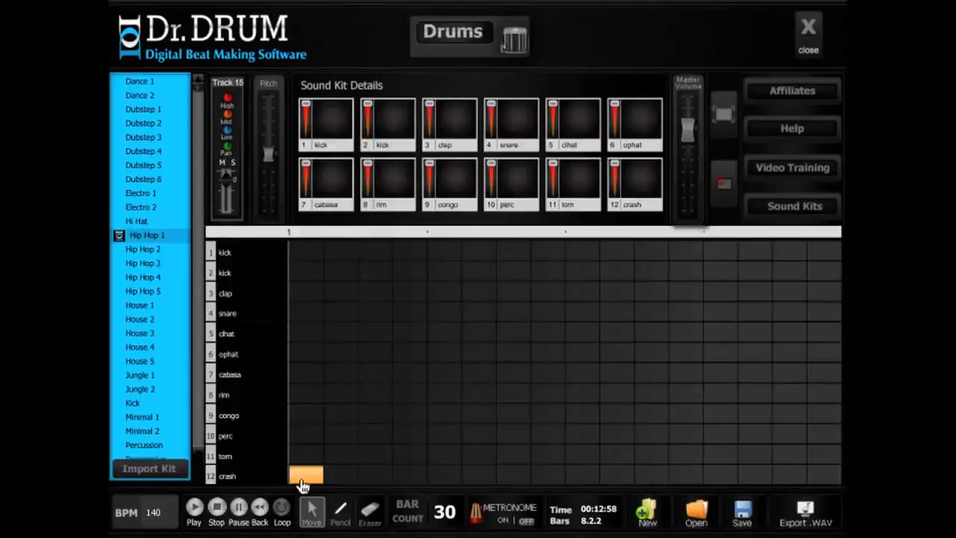
pyautogui.click(372, 523)
pyautogui.click(308, 476)
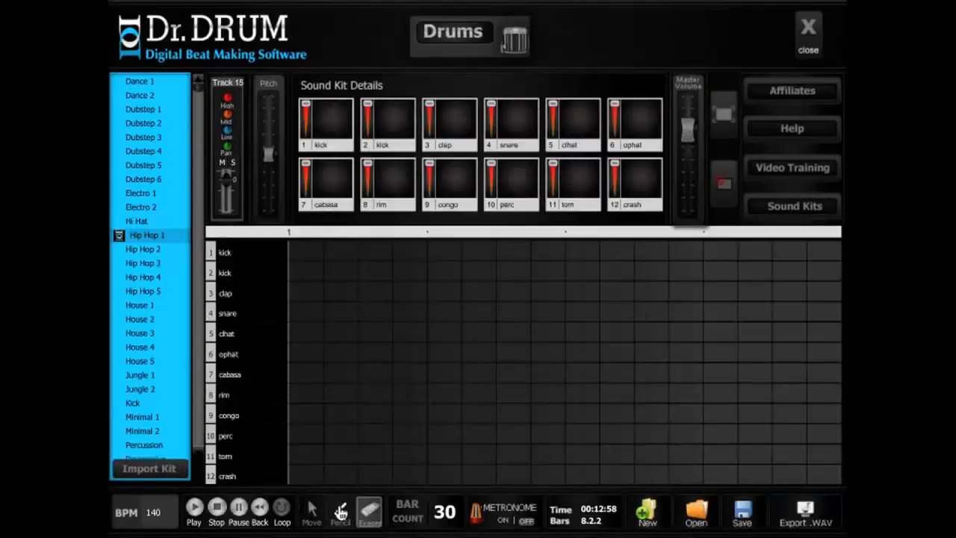
# Place open hat hits on row 6 at the second and fifth steps of the track 15 pattern, and return to the arrangement.
pyautogui.click(341, 512)
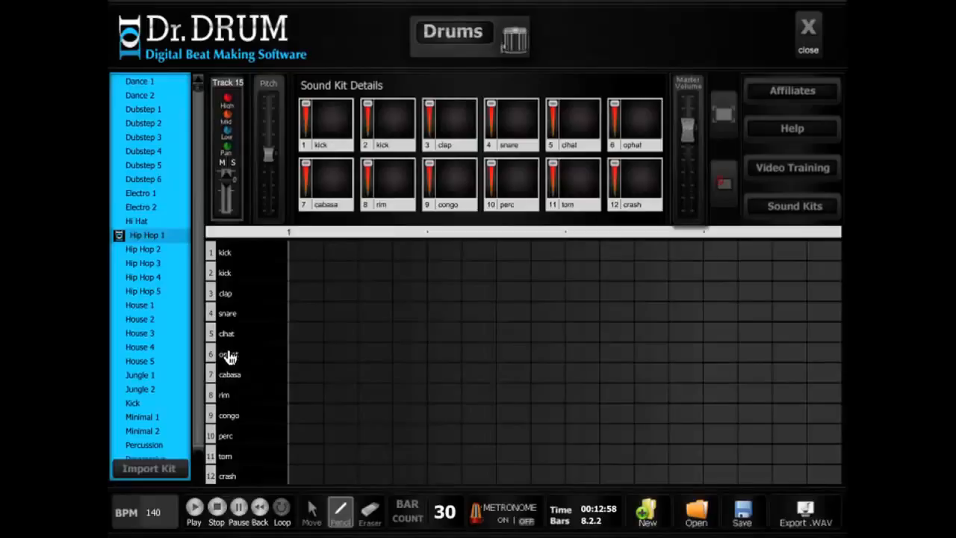
pyautogui.click(345, 353)
pyautogui.click(446, 353)
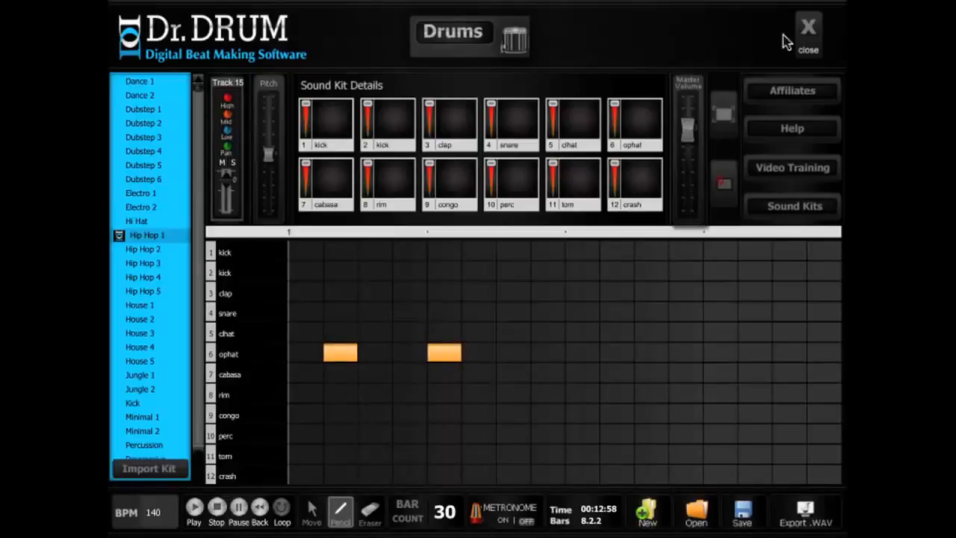
pyautogui.click(808, 36)
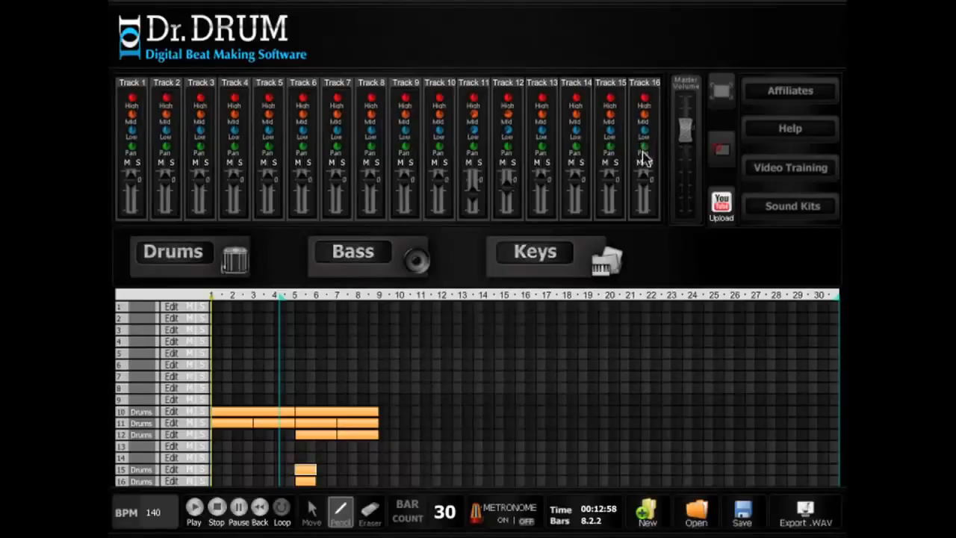
# Lower the track 16 volume and play the arrangement.
pyautogui.moveTo(642, 173); pyautogui.dragTo(642, 197)
pyautogui.click(196, 507)
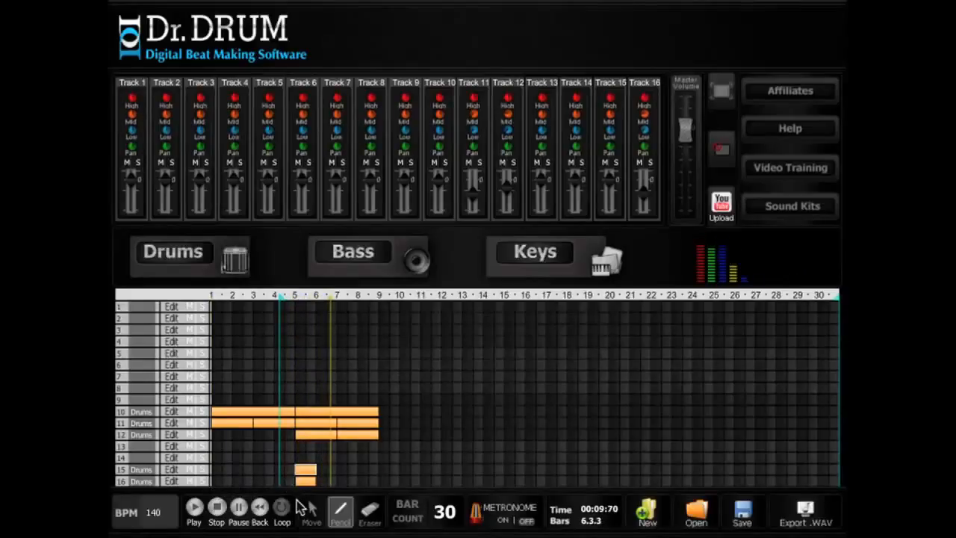
# Move the track 15 clip from bar 5 to bar 6 and play the arrangement.
pyautogui.moveTo(303, 467); pyautogui.dragTo(312, 469)
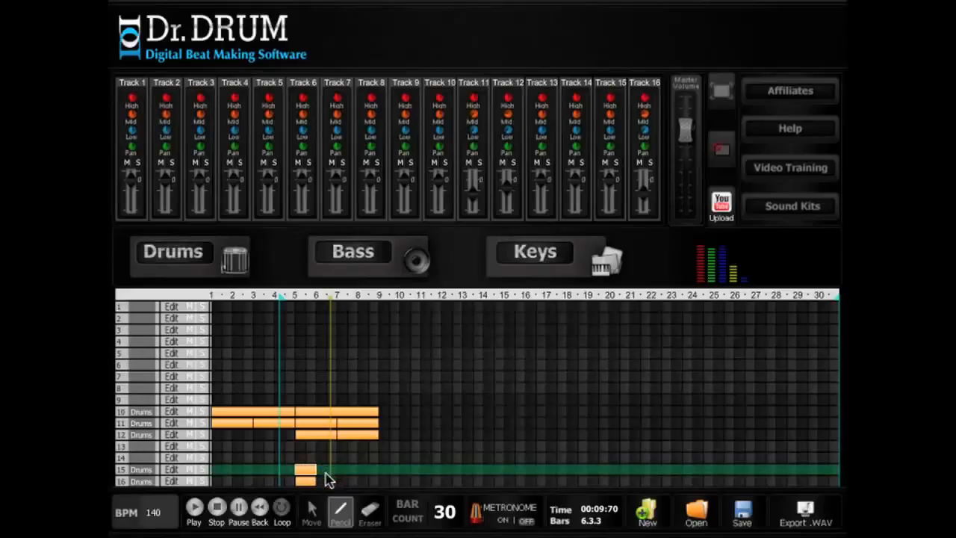
pyautogui.click(312, 512)
pyautogui.moveTo(305, 470); pyautogui.dragTo(326, 470)
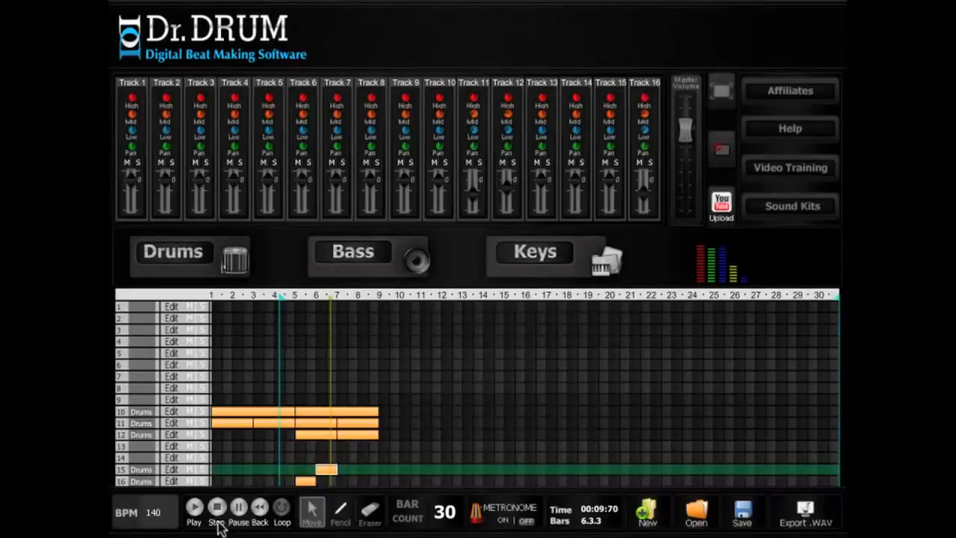
pyautogui.click(196, 509)
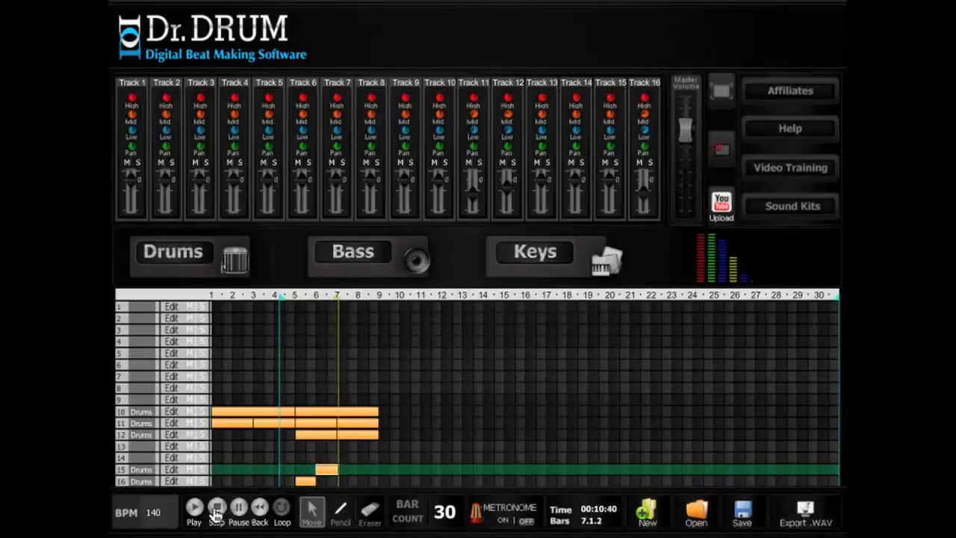
# Add an open hat hit on row 6 at the eighth step of the track 15 pattern, and play the arrangement.
pyautogui.click(175, 470)
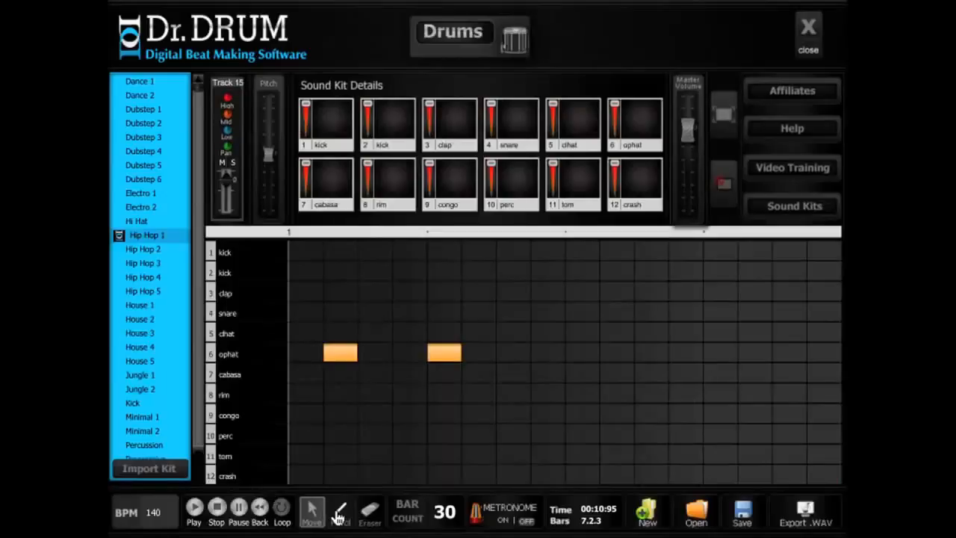
pyautogui.click(340, 514)
pyautogui.click(548, 353)
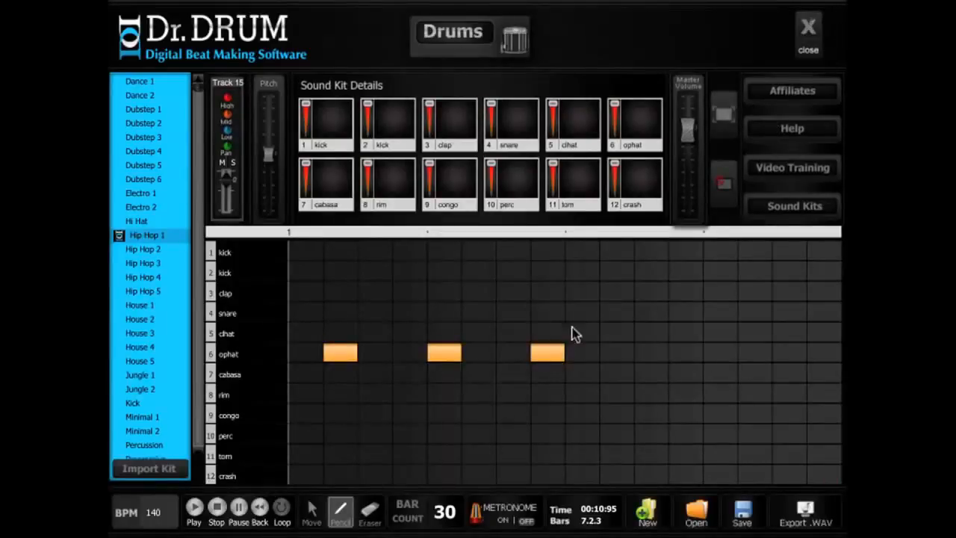
pyautogui.press('Escape')
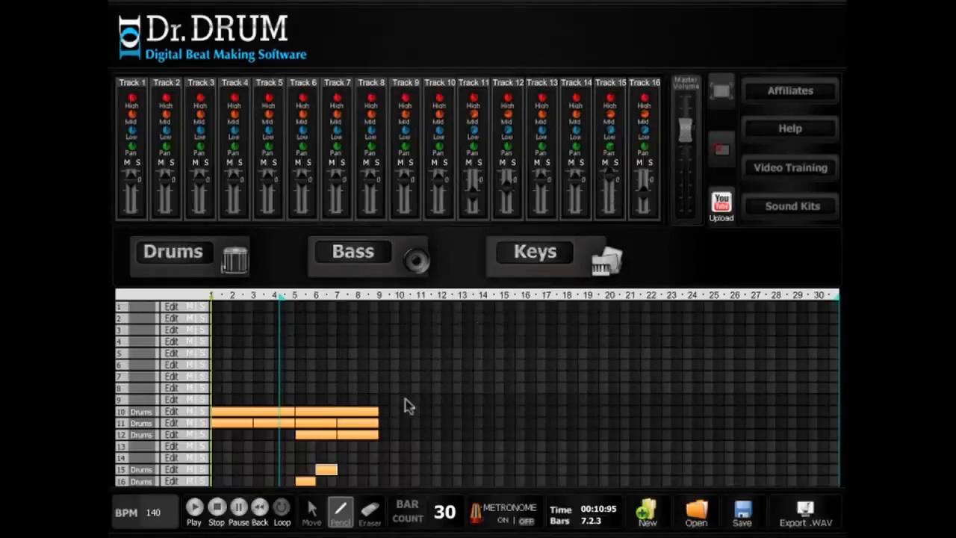
pyautogui.click(195, 508)
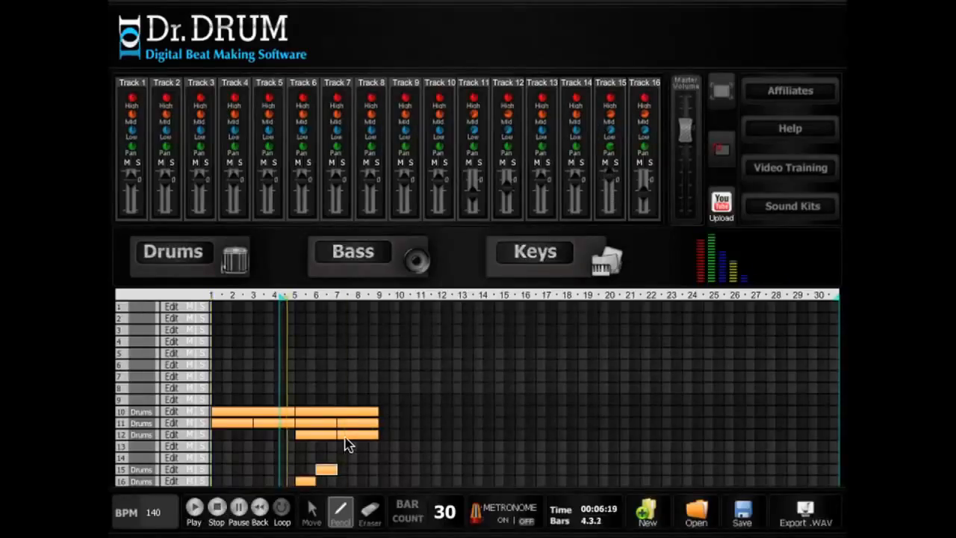
pyautogui.click(218, 510)
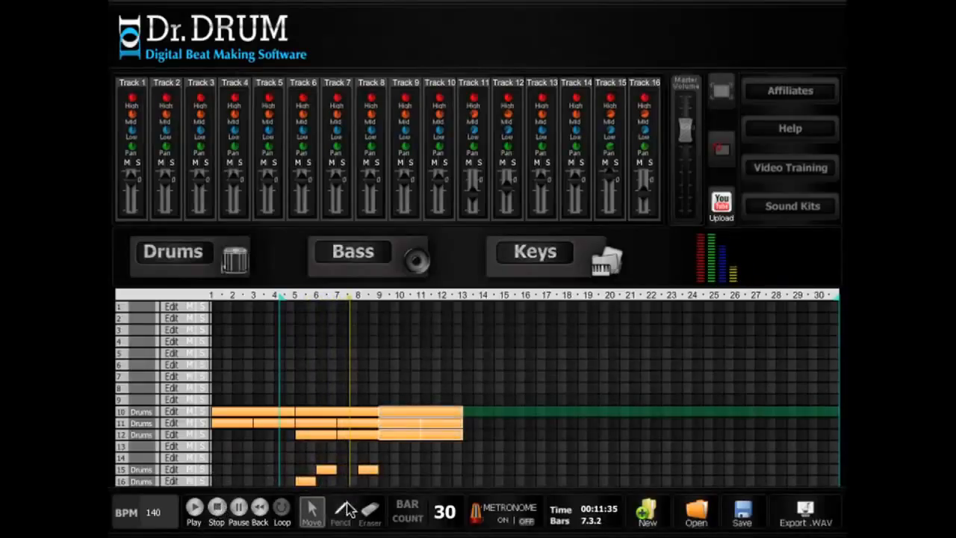
# Draw a four-bar clip on track 13 across bars 5 to 8 and open it as a drum pattern.
pyautogui.click(340, 510)
pyautogui.moveTo(301, 447)
pyautogui.mouseDown()
pyautogui.moveTo(370, 452)
pyautogui.moveTo(380, 444)
pyautogui.mouseUp()
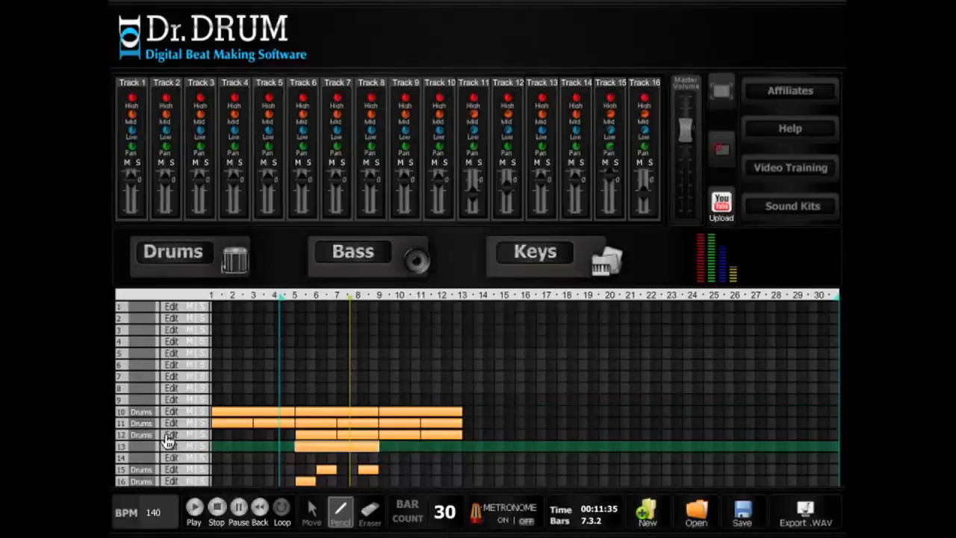
pyautogui.click(229, 269)
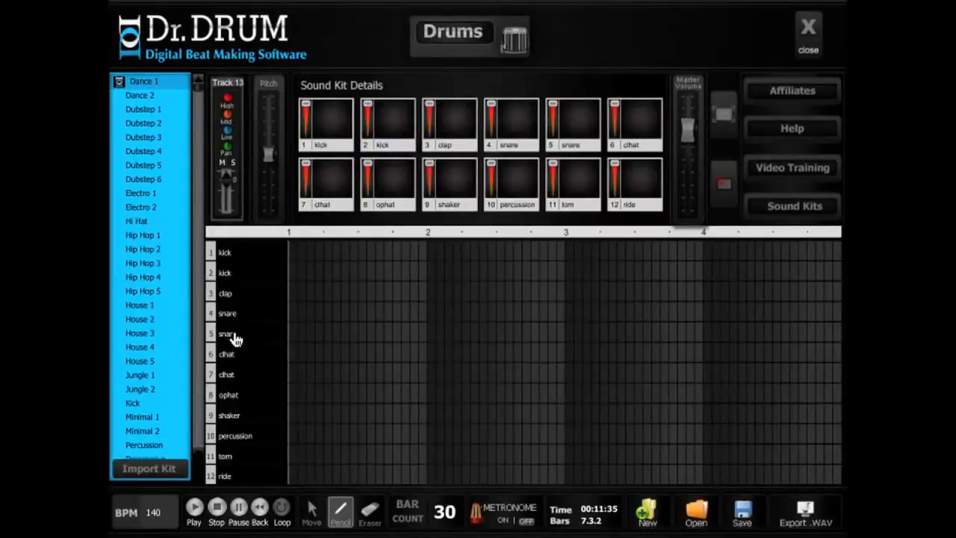
# Place snare hits on row 4 on beats 2 and 4 of the first two bars using the House 2 kit, and play the arrangement.
pyautogui.click(326, 312)
pyautogui.click(396, 312)
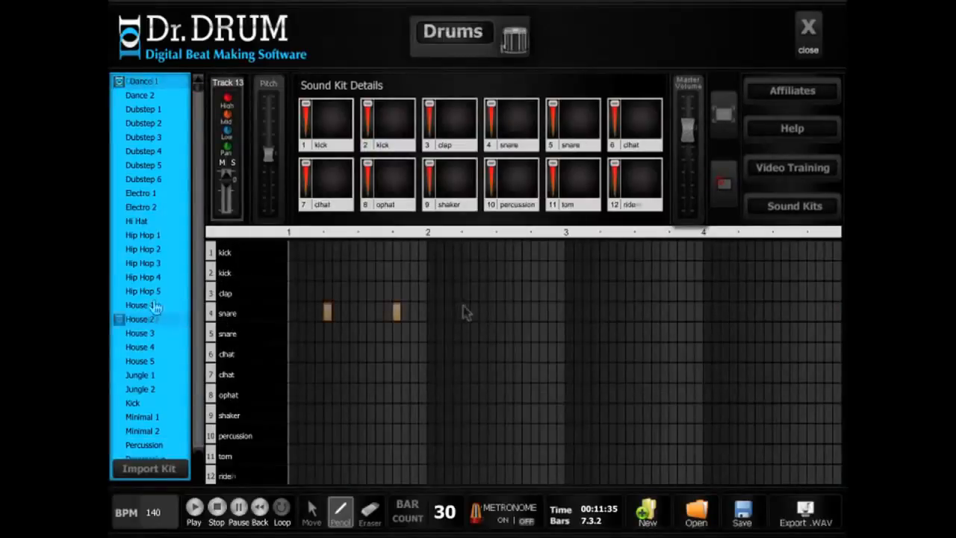
pyautogui.click(465, 313)
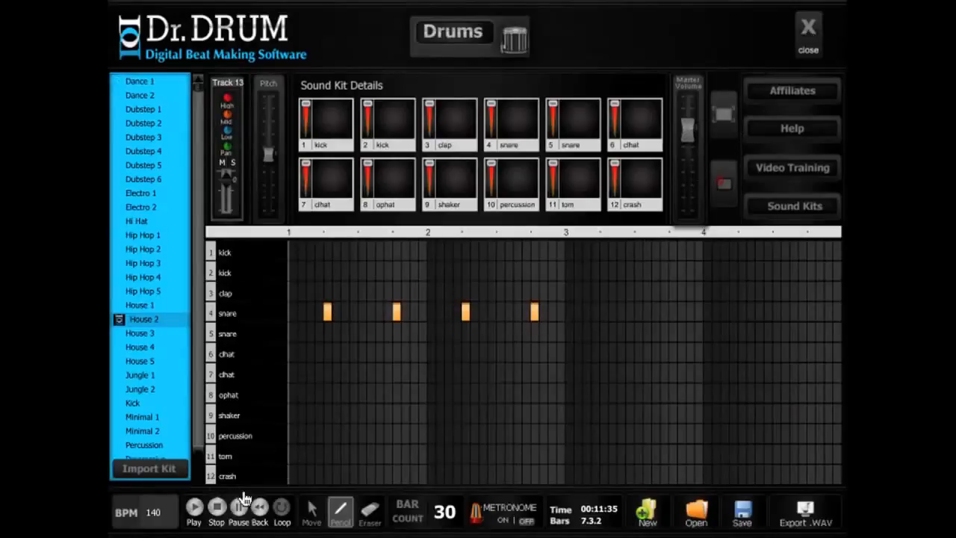
pyautogui.click(191, 510)
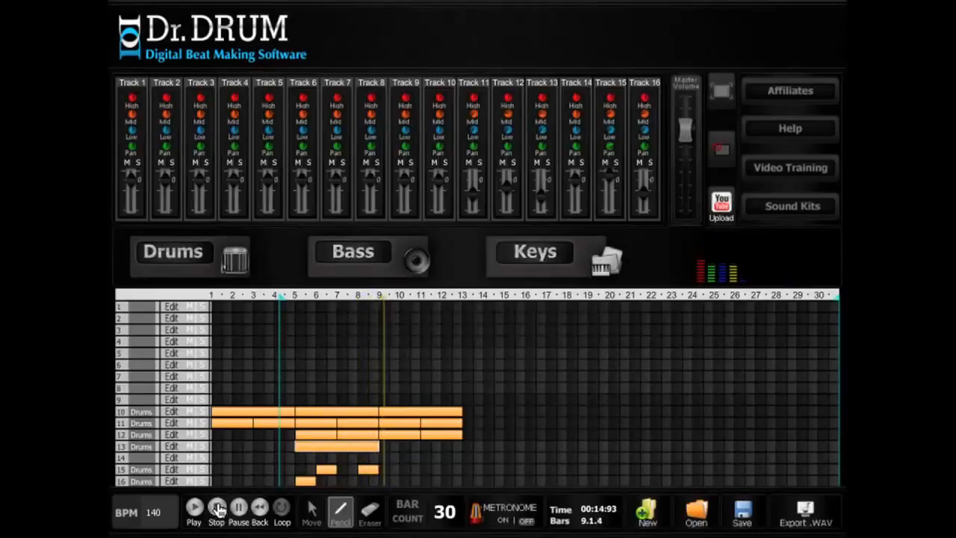
pyautogui.click(195, 510)
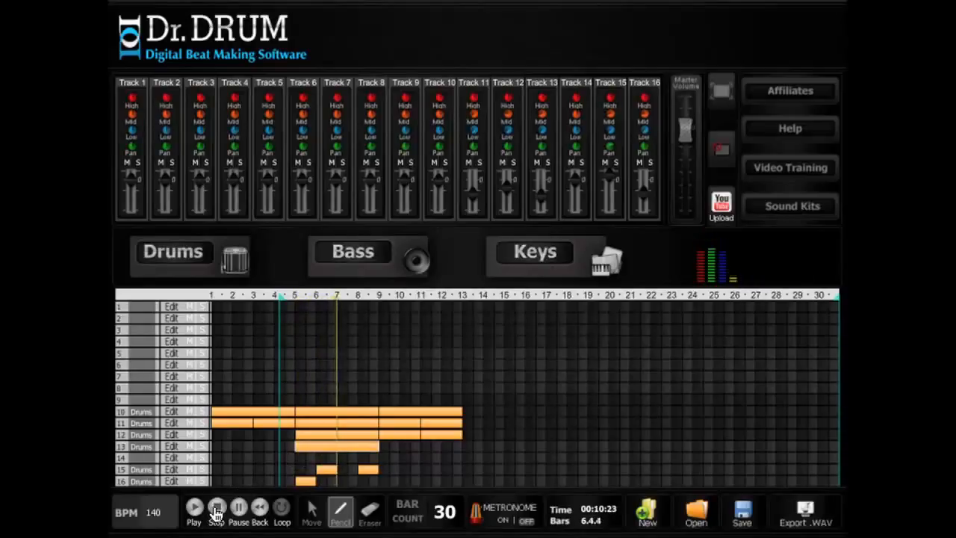
# Layer reduced-volume clap hits on row 3 over the four snare hits of the track 13 pattern, and play the arrangement.
pyautogui.click(171, 447)
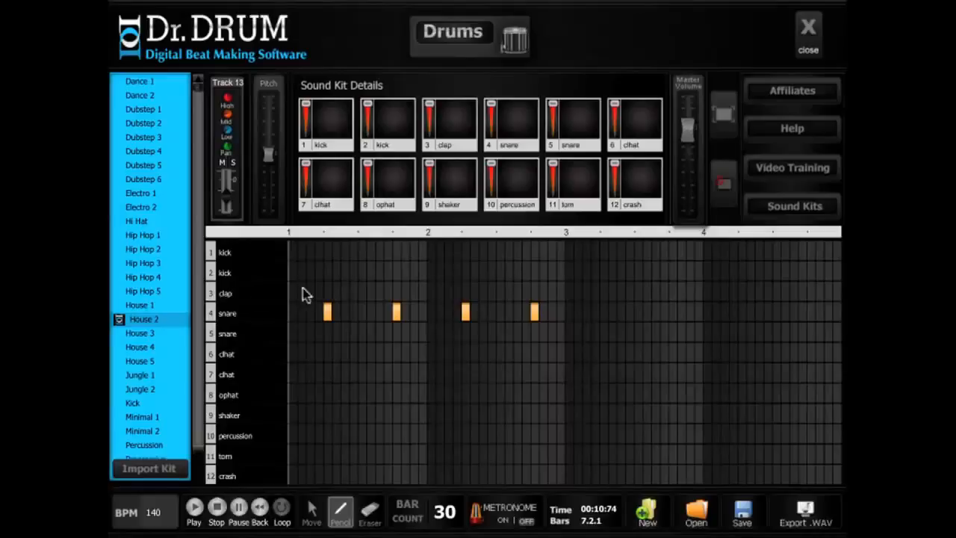
pyautogui.click(327, 292)
pyautogui.click(397, 291)
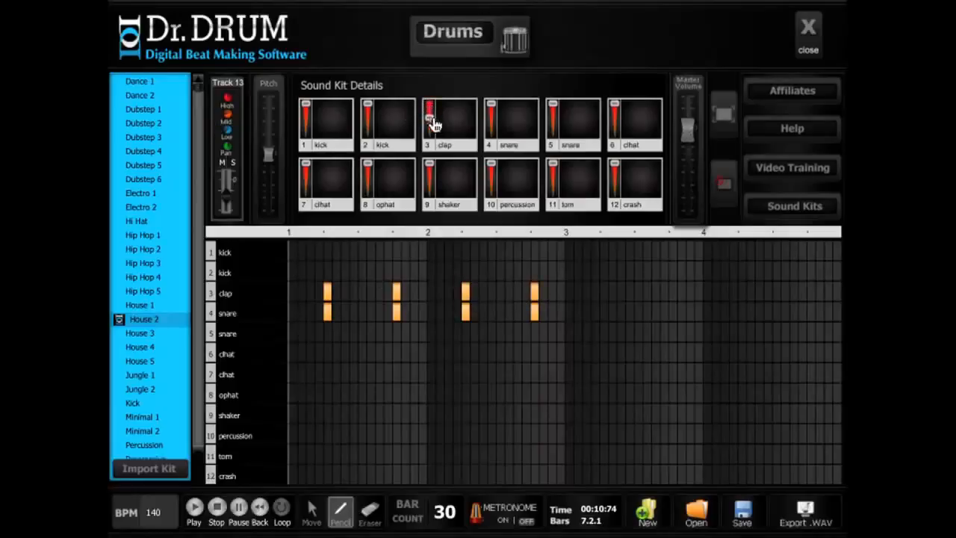
pyautogui.click(807, 34)
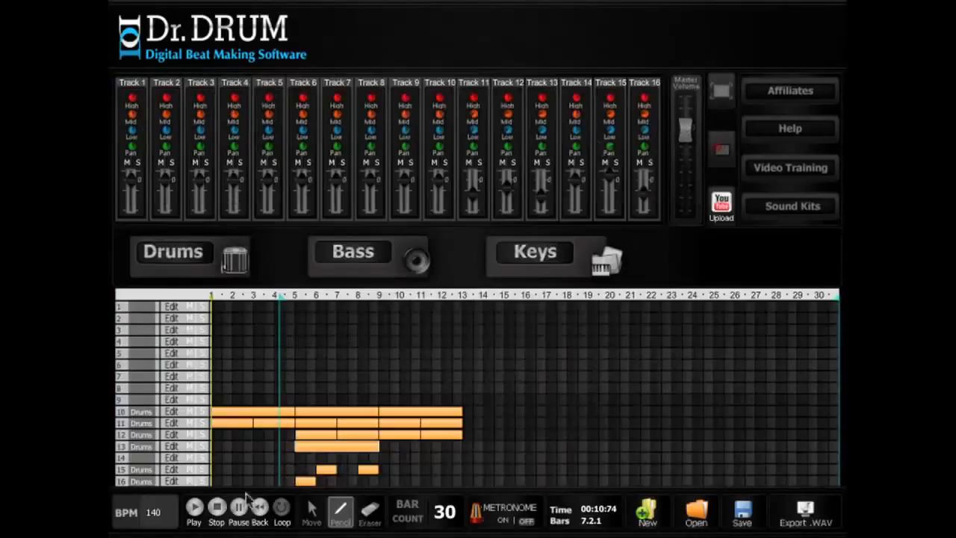
pyautogui.click(192, 509)
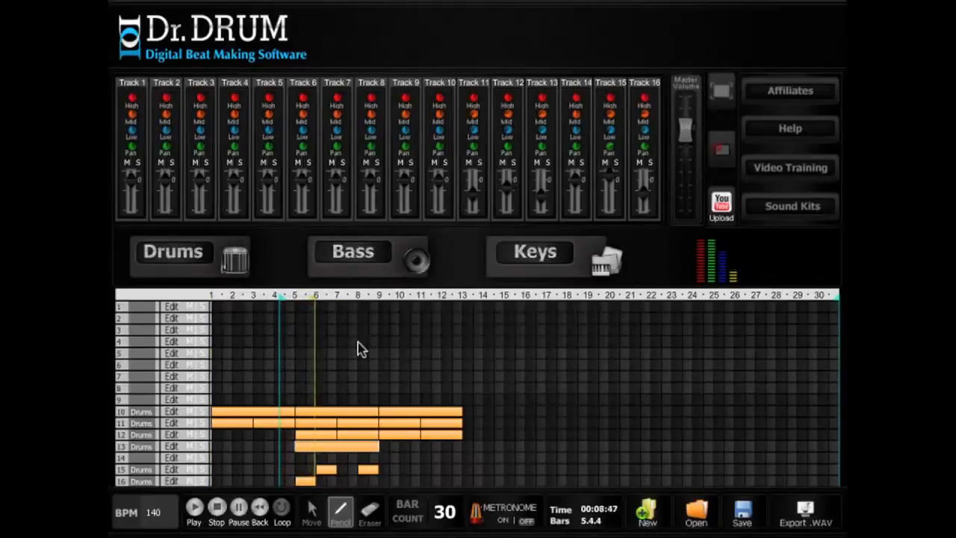
# Reopen the track 13 pattern to check its clap layer, and play the arrangement again.
pyautogui.click(171, 446)
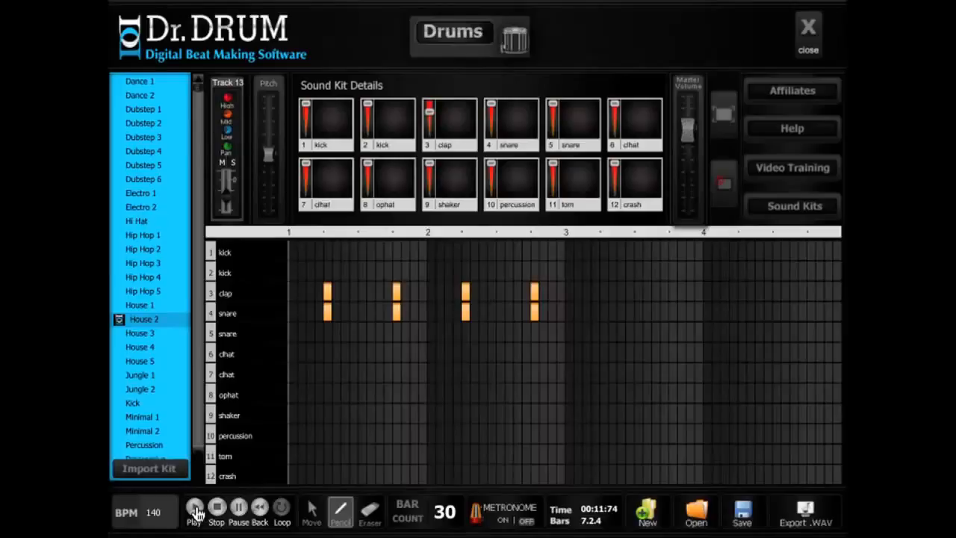
pyautogui.click(196, 511)
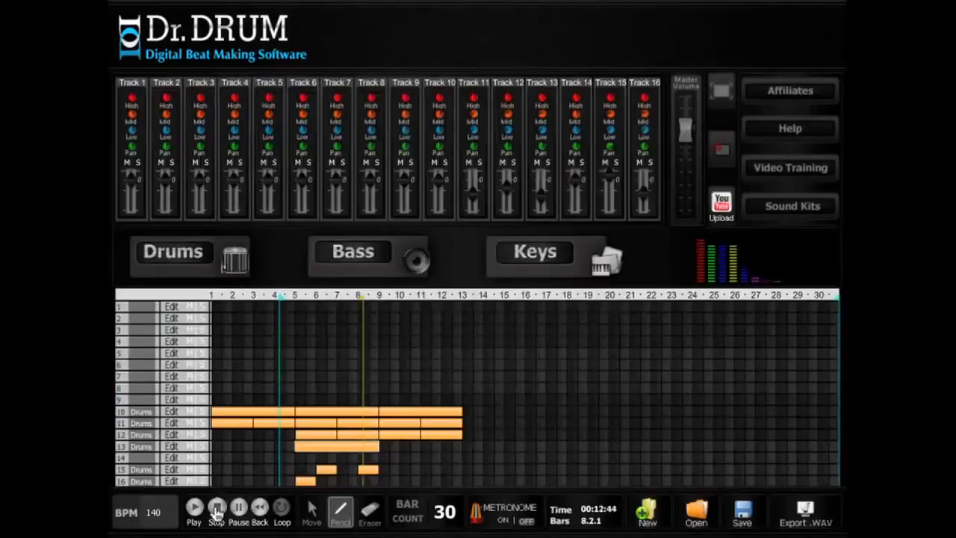
pyautogui.click(217, 511)
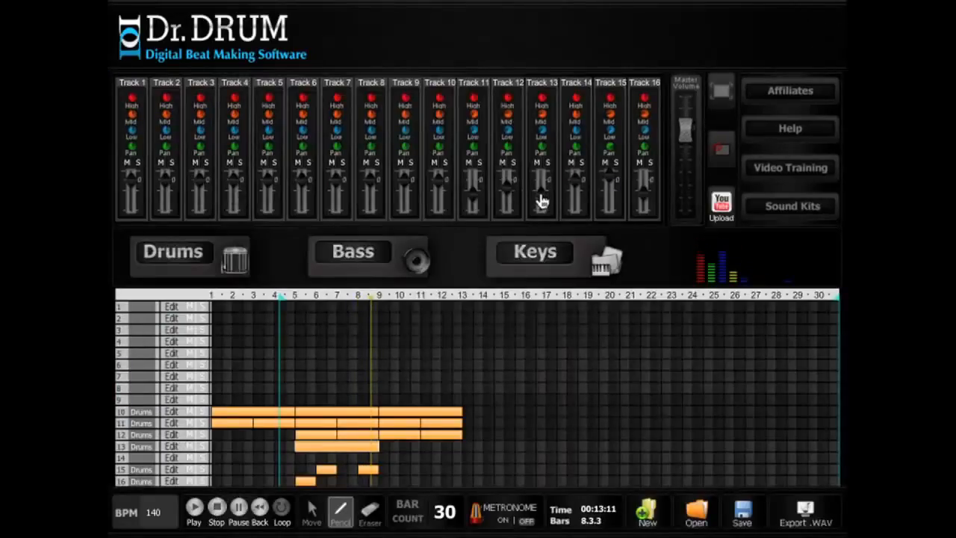
# Extend the track 13 pattern by adding clap and snare hits on beats 2 and 4 of its last two bars.
pyautogui.click(172, 447)
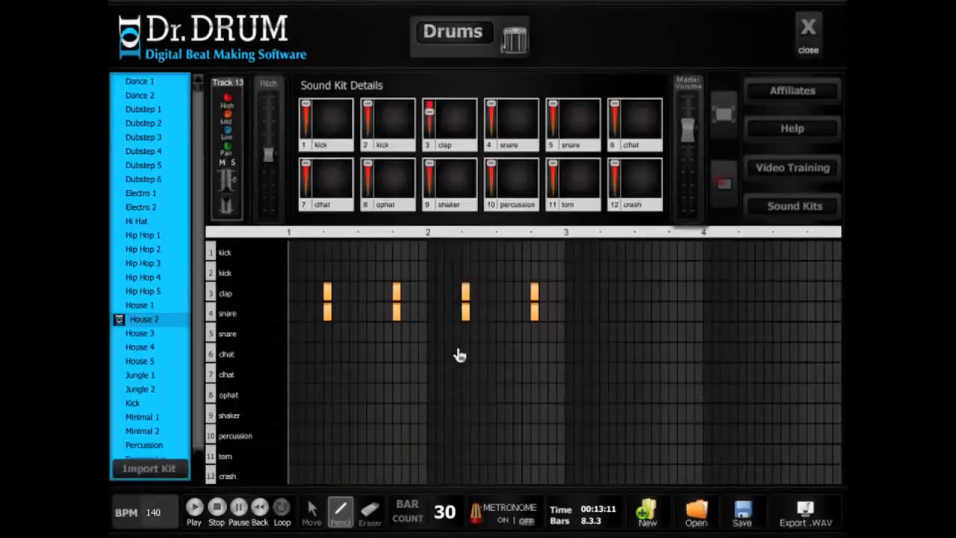
pyautogui.click(603, 299)
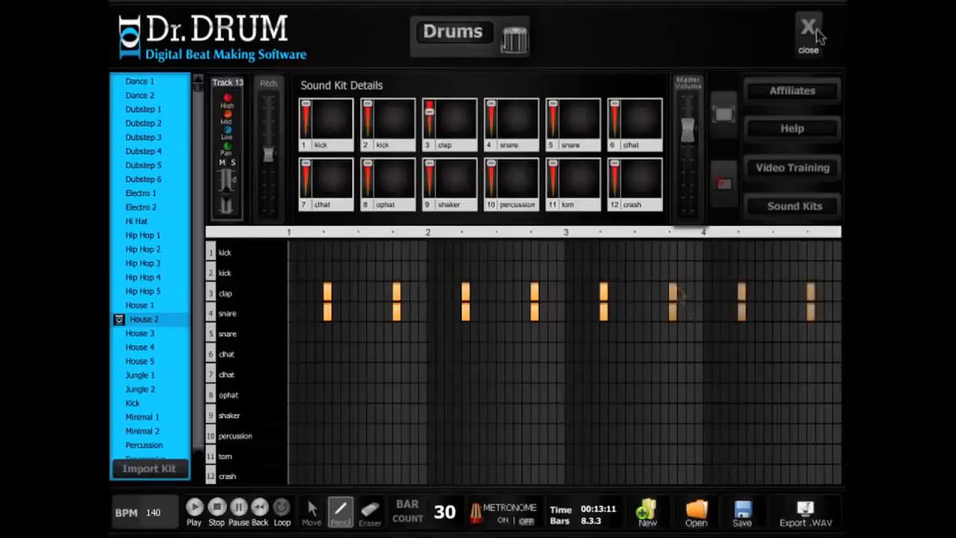
pyautogui.click(809, 32)
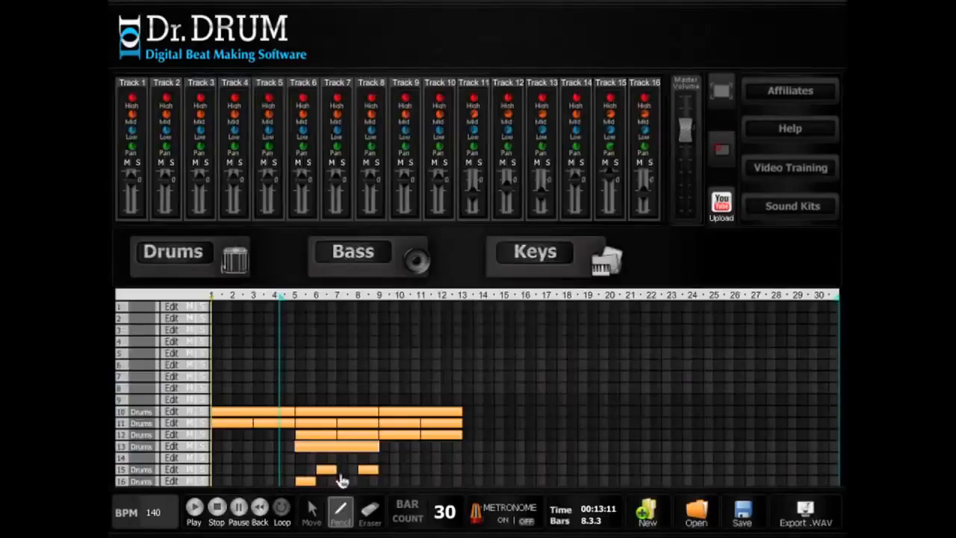
# Copy the track 13 clip to bars 9 to 12, the track 15 clips to bars 10 and 12, and the track 16 clip to bar 13.
pyautogui.click(312, 523)
pyautogui.click(325, 471)
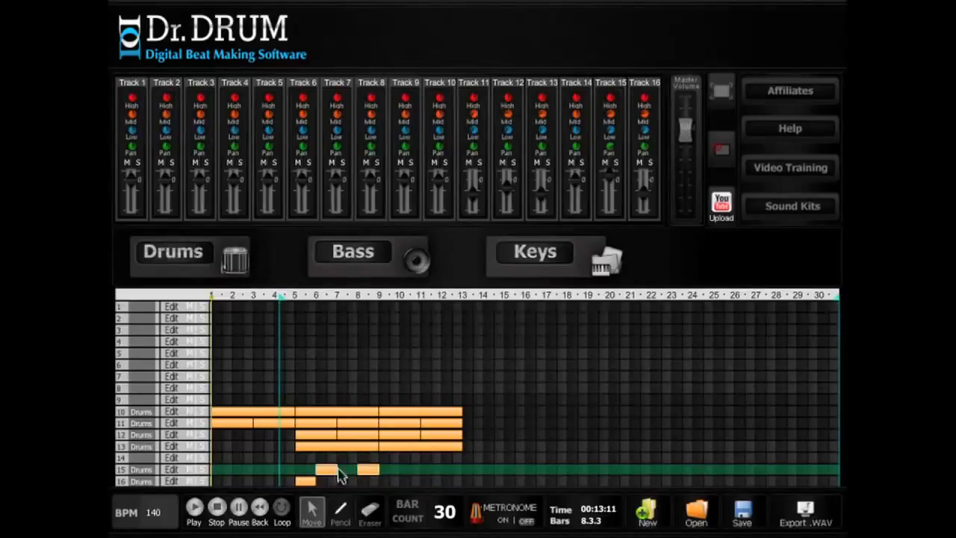
pyautogui.moveTo(339, 469); pyautogui.dragTo(412, 470)
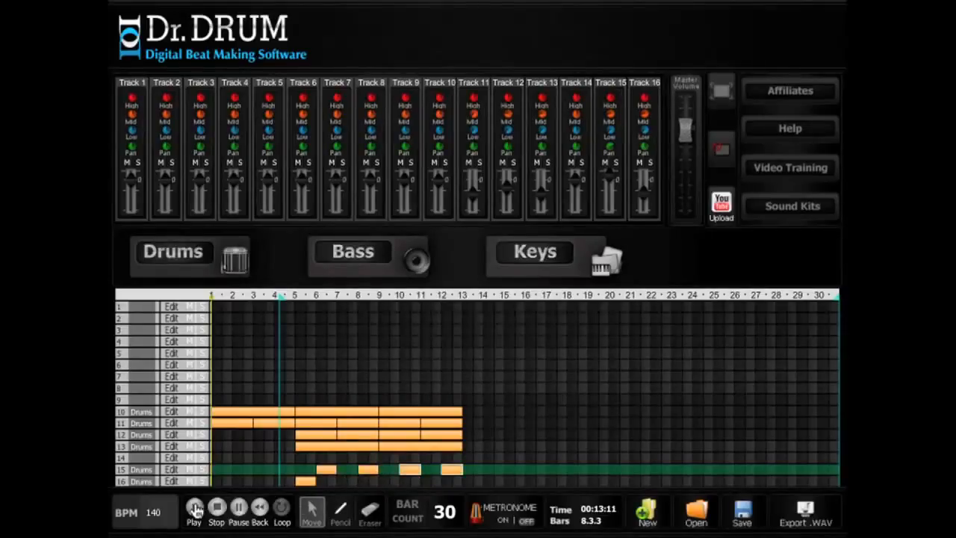
pyautogui.click(196, 510)
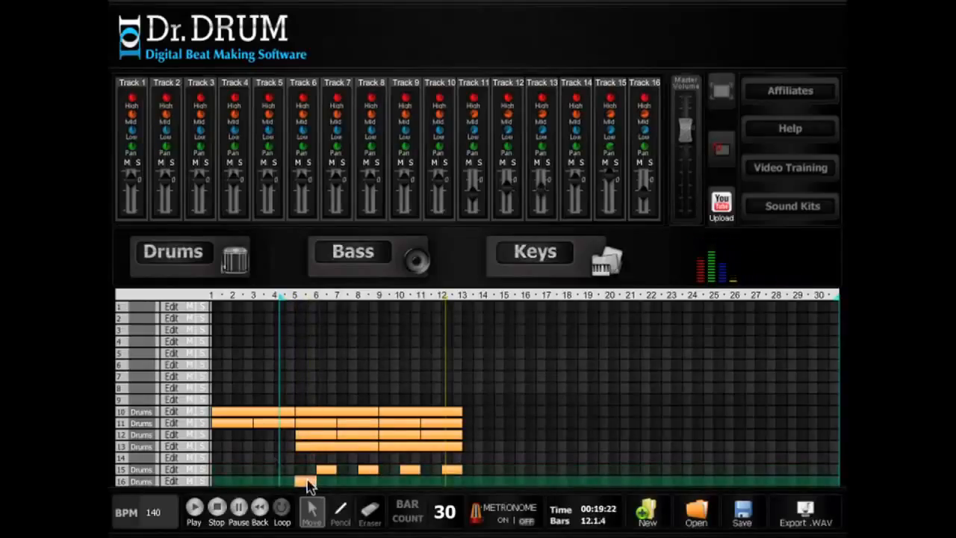
pyautogui.moveTo(309, 484)
pyautogui.mouseDown()
pyautogui.moveTo(471, 486)
pyautogui.moveTo(460, 491)
pyautogui.mouseUp()
# Draw a one-bar clip on track 10 at bar 13 and place a single kick hit on its first step in row 1.
pyautogui.click(341, 510)
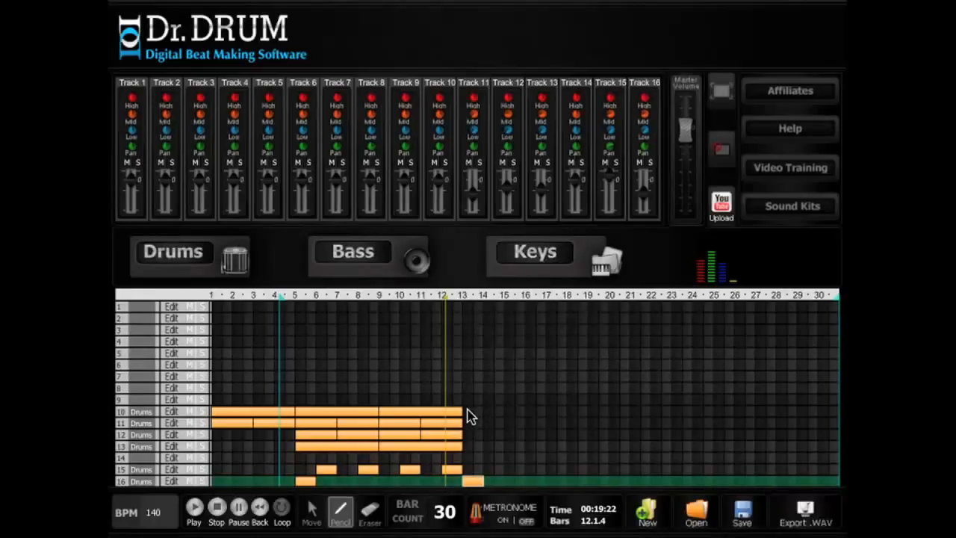
pyautogui.click(171, 412)
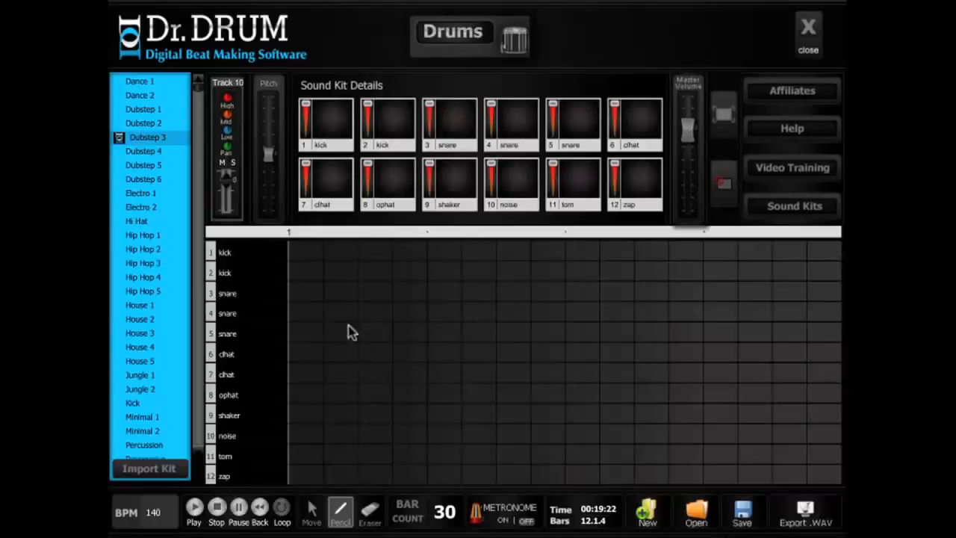
pyautogui.click(302, 253)
pyautogui.click(807, 31)
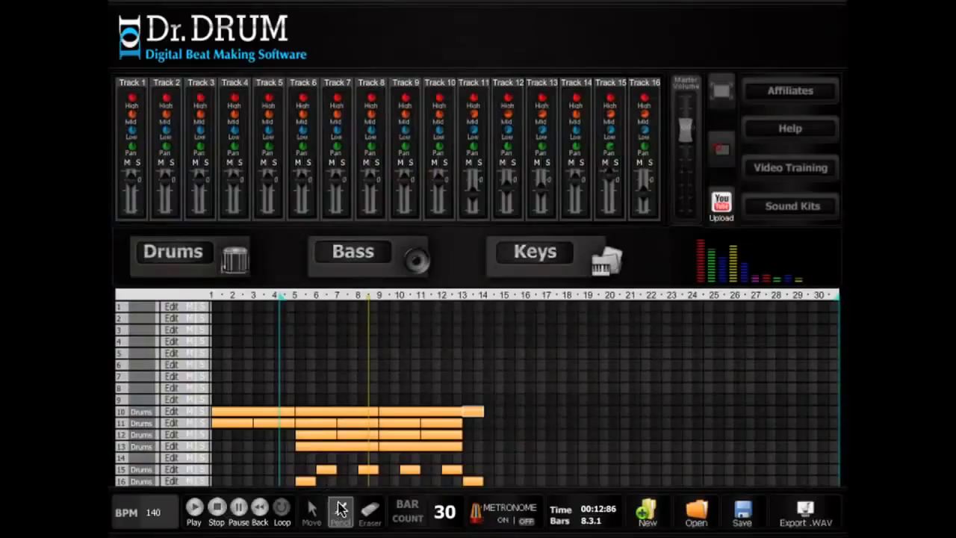
# Draw a two-bar clip on track 9 across bars 5 and 6 and assign it the Bass 45 sound.
pyautogui.click(300, 400)
pyautogui.click(335, 403)
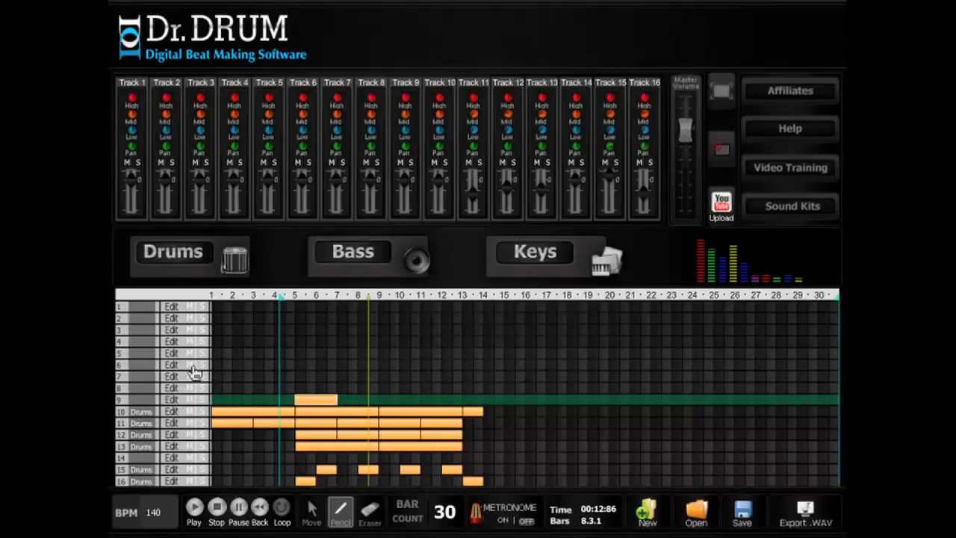
pyautogui.click(417, 262)
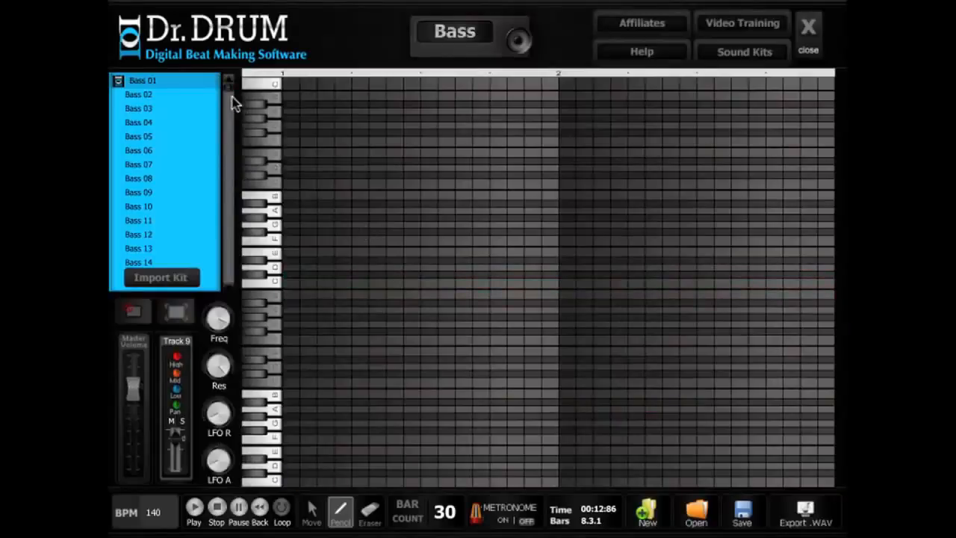
pyautogui.moveTo(229, 96); pyautogui.dragTo(229, 142)
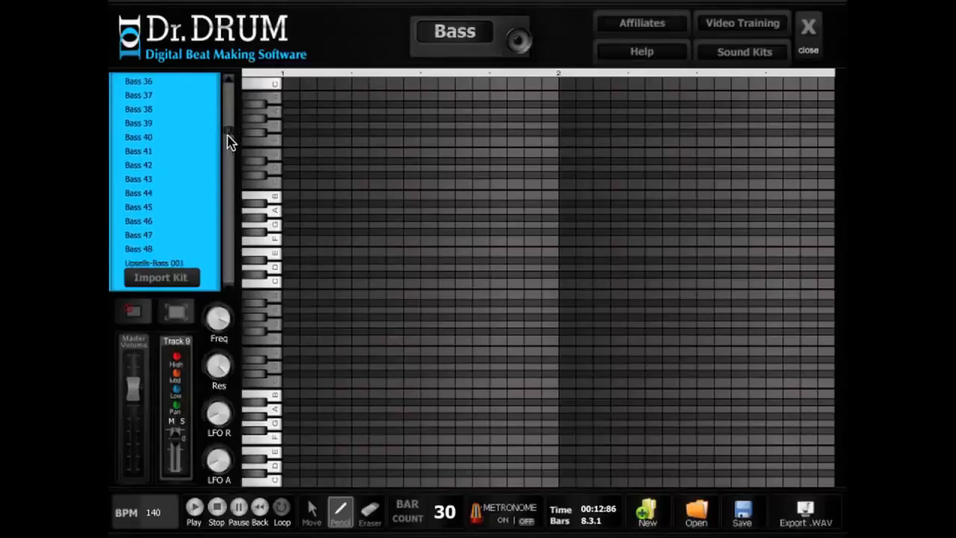
pyautogui.click(148, 210)
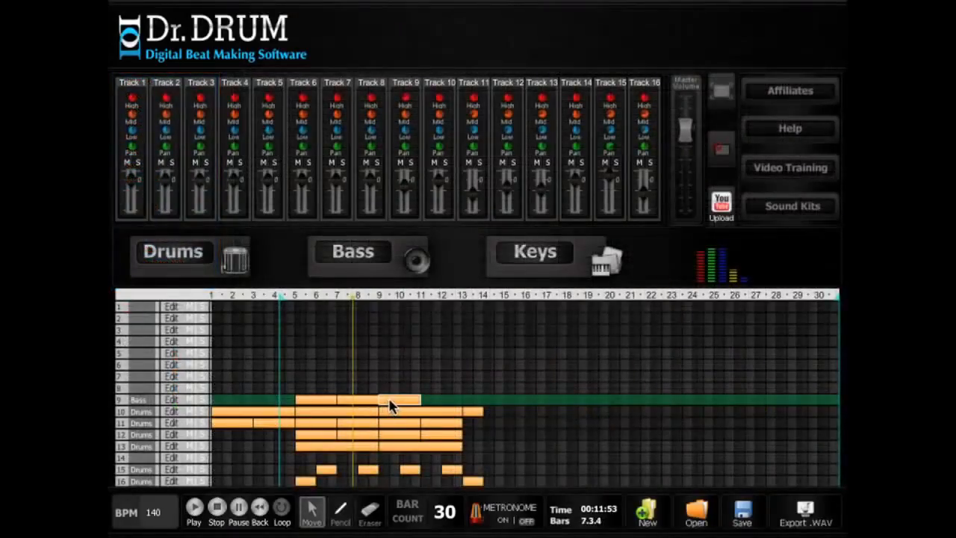
# Repeat the track 9 bass clip through bar 12, and play the arrangement.
pyautogui.moveTo(389, 400); pyautogui.dragTo(431, 400)
pyautogui.click(194, 511)
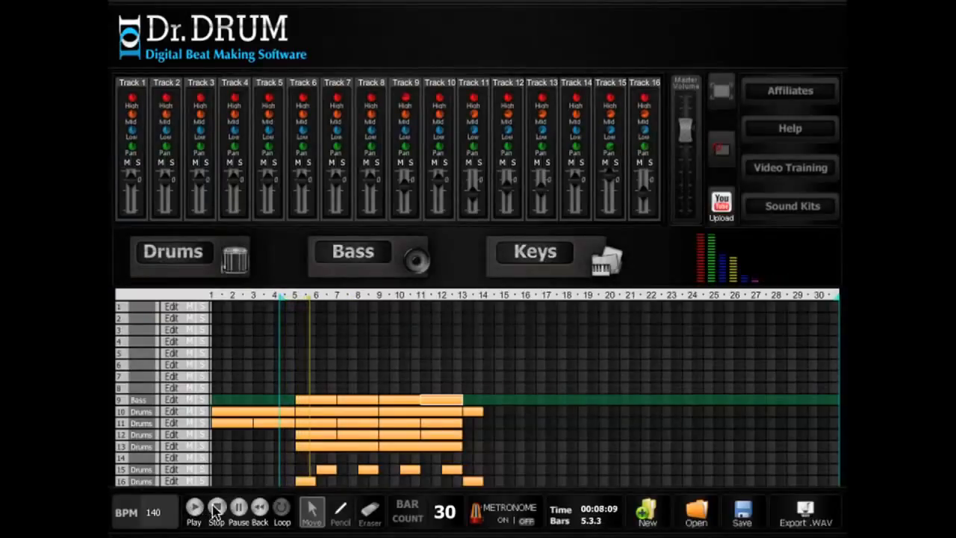
# Save the project over the existing file Trance Tutorial.xml.
pyautogui.click(745, 514)
pyautogui.click(446, 187)
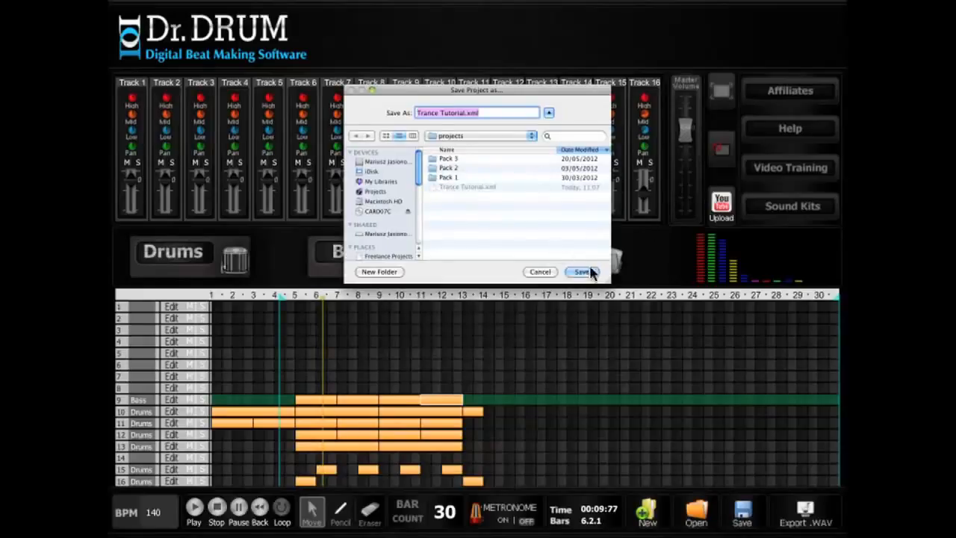
pyautogui.click(582, 271)
pyautogui.click(550, 155)
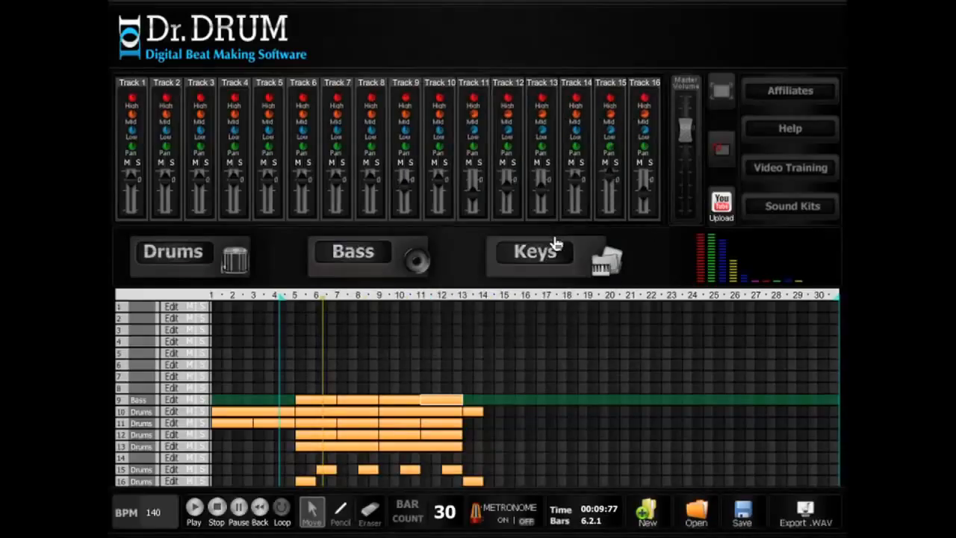
# Draw a four-bar clip on track 1 across bars 5 to 8 and assign it the Pad 13 keys sound.
pyautogui.click(340, 511)
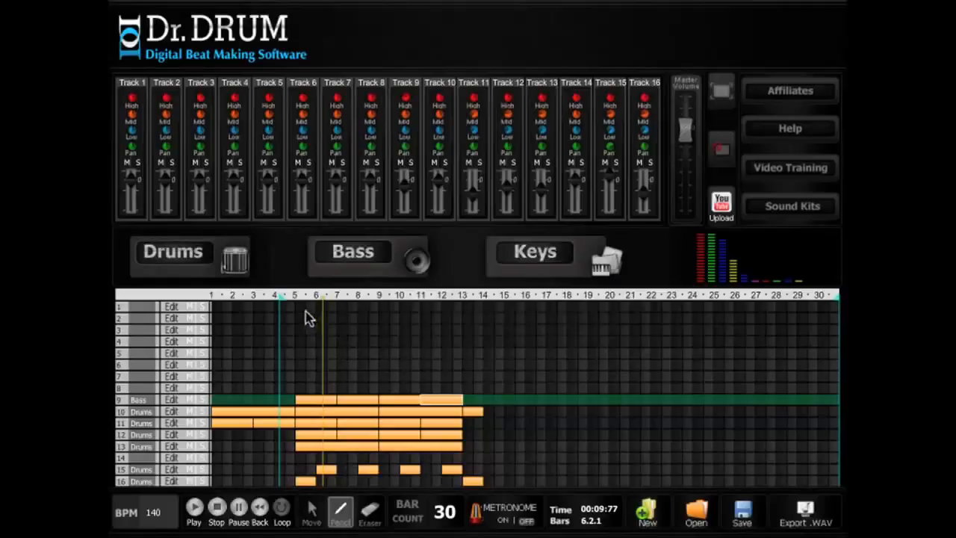
pyautogui.moveTo(313, 314); pyautogui.dragTo(376, 306)
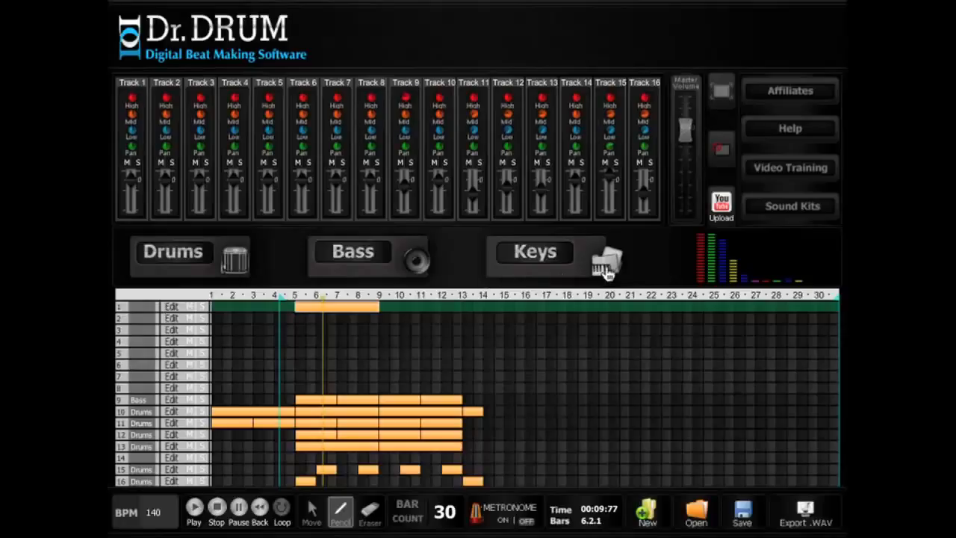
pyautogui.click(185, 313)
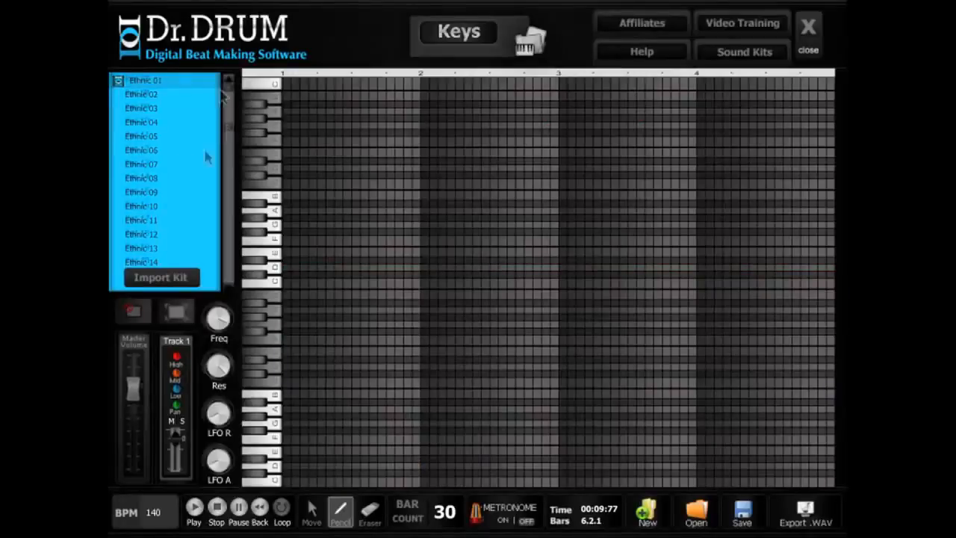
pyautogui.scroll(-10, 207, 154)
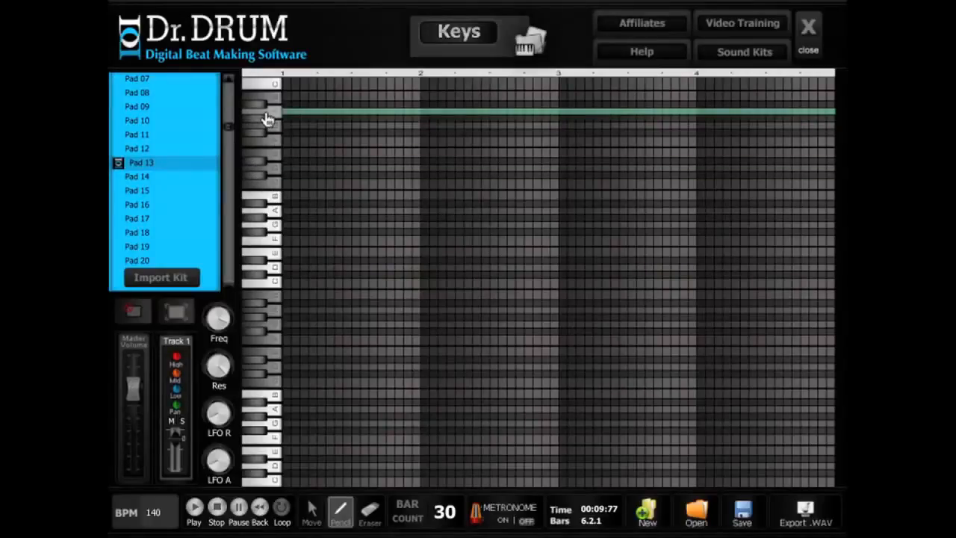
# Place octave A notes at the start of all four bars, with C above in bars 1–2 and D in bars 3–4, and play the arrangement.
pyautogui.click(286, 212)
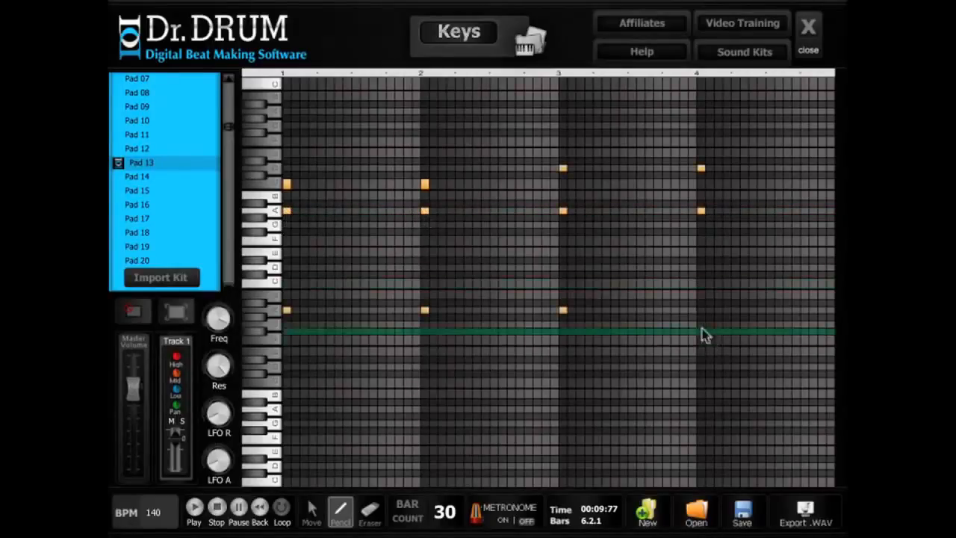
pyautogui.click(700, 311)
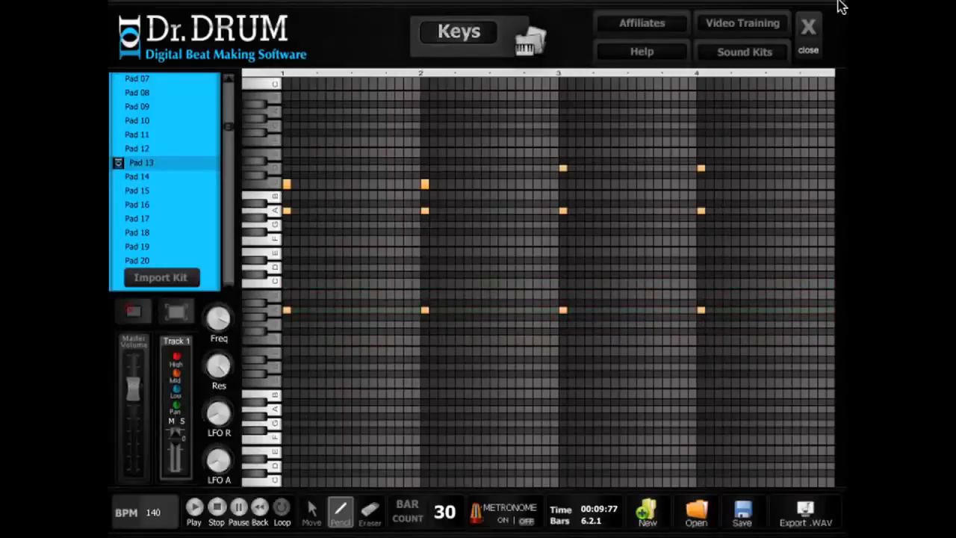
pyautogui.click(807, 30)
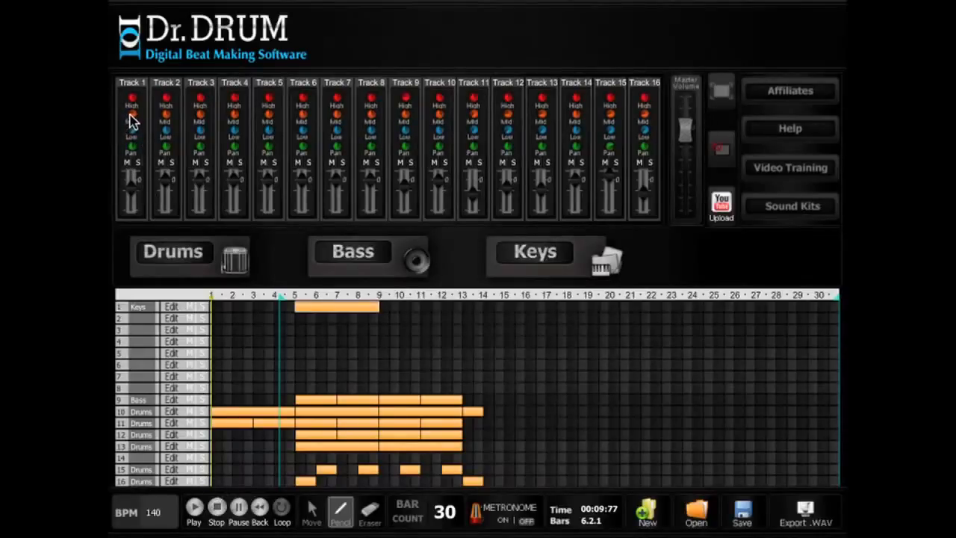
pyautogui.click(194, 510)
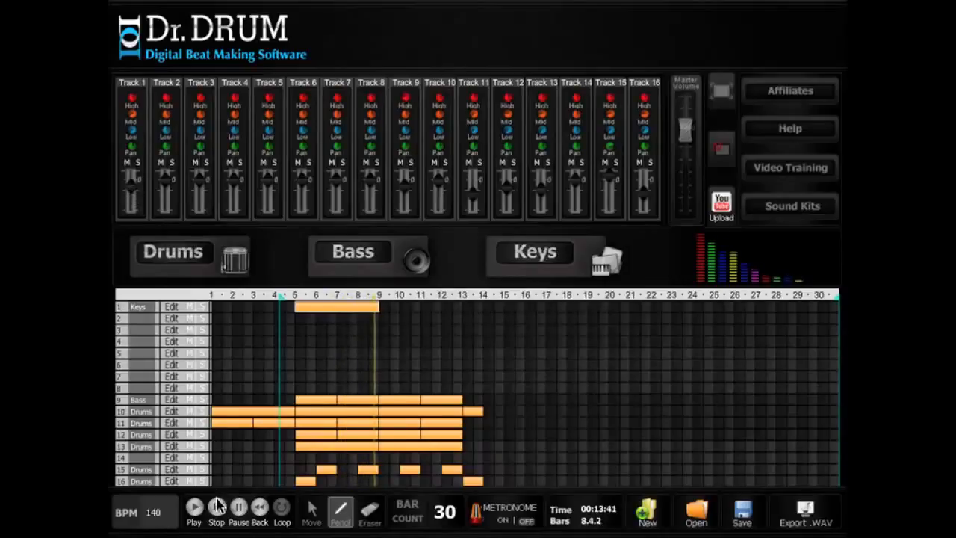
pyautogui.click(234, 520)
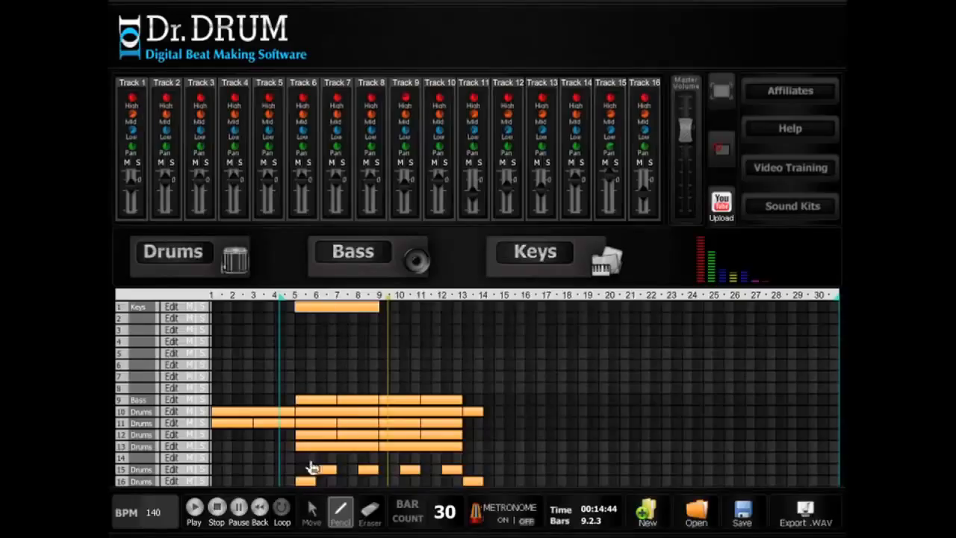
# Copy the four-bar track 1 keys clip to bars 9 to 12.
pyautogui.press('m')
pyautogui.moveTo(315, 309); pyautogui.dragTo(393, 308)
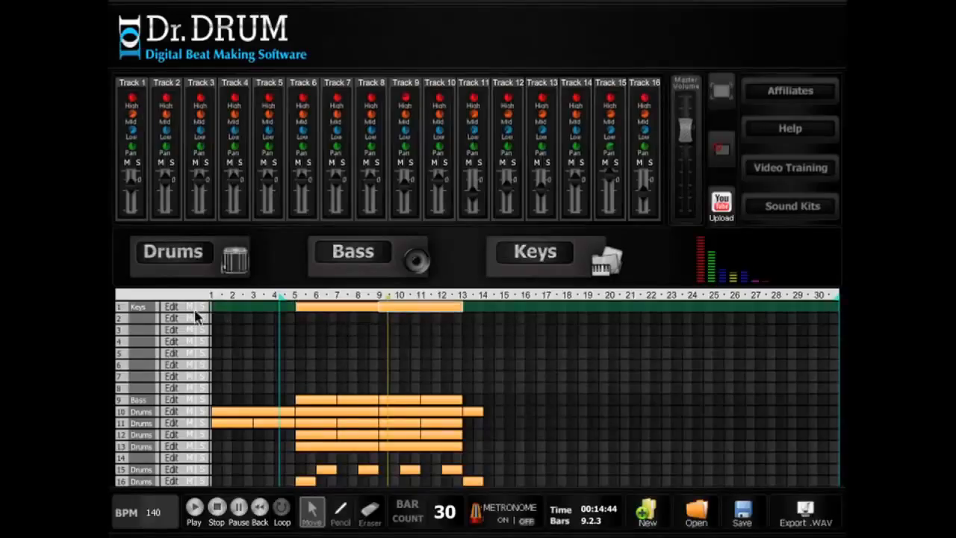
# Reopen the track 1 keys pattern to check its chords, and play the arrangement again.
pyautogui.click(172, 308)
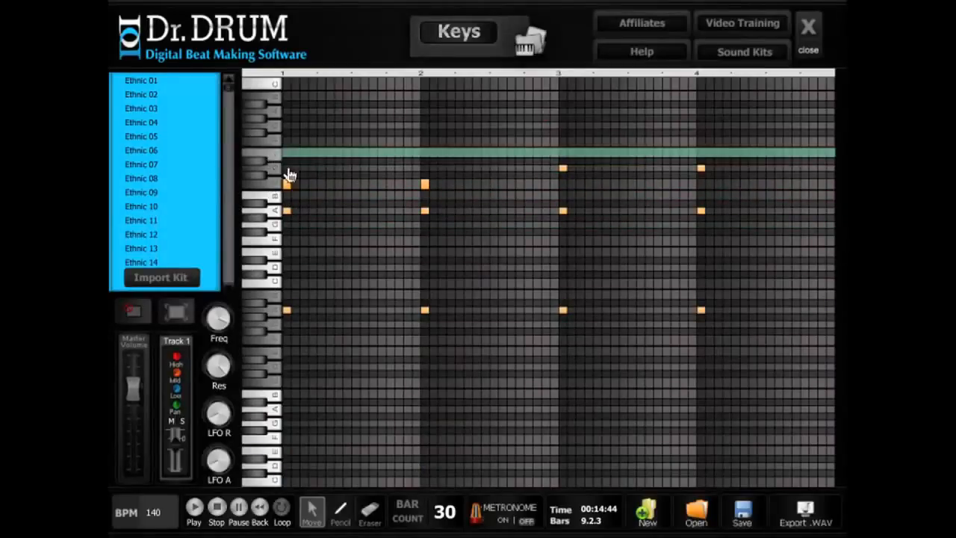
pyautogui.click(339, 513)
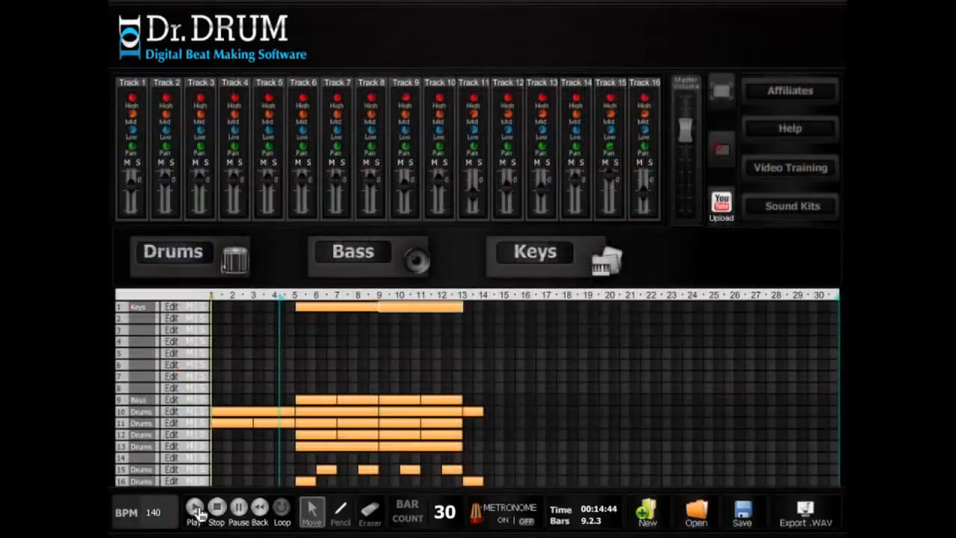
pyautogui.press('space')
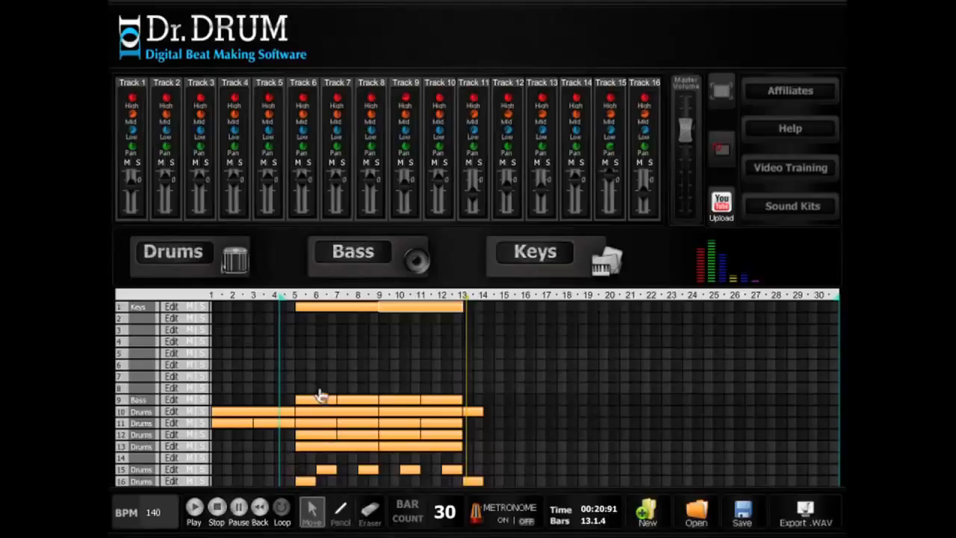
# Draw a two-bar clip on track 2 from bar 5 with Bass 45, and enter four high-to-low note pairs: three A–A and one B–A.
pyautogui.click(341, 513)
pyautogui.moveTo(299, 324); pyautogui.dragTo(340, 326)
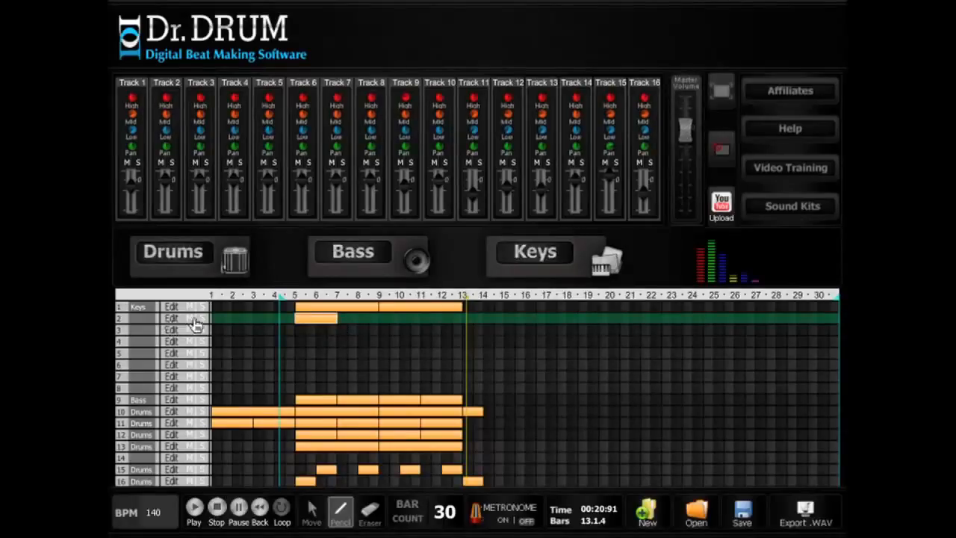
pyautogui.click(601, 269)
pyautogui.scroll(-10, 134, 216)
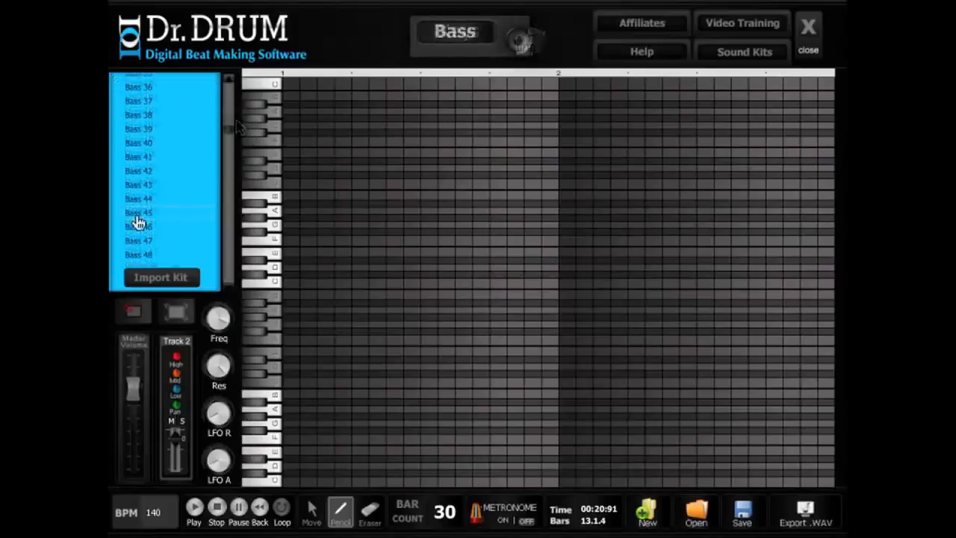
pyautogui.click(135, 214)
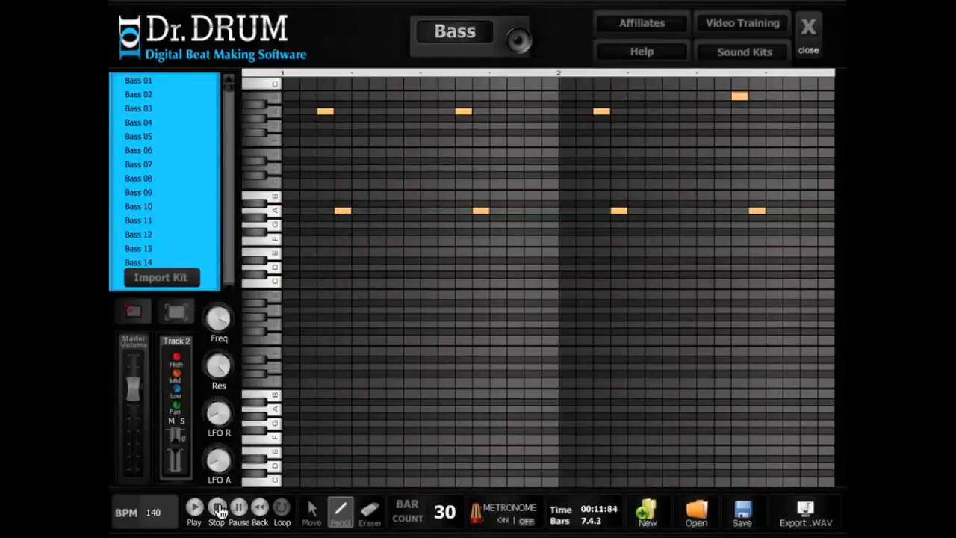
pyautogui.click(805, 41)
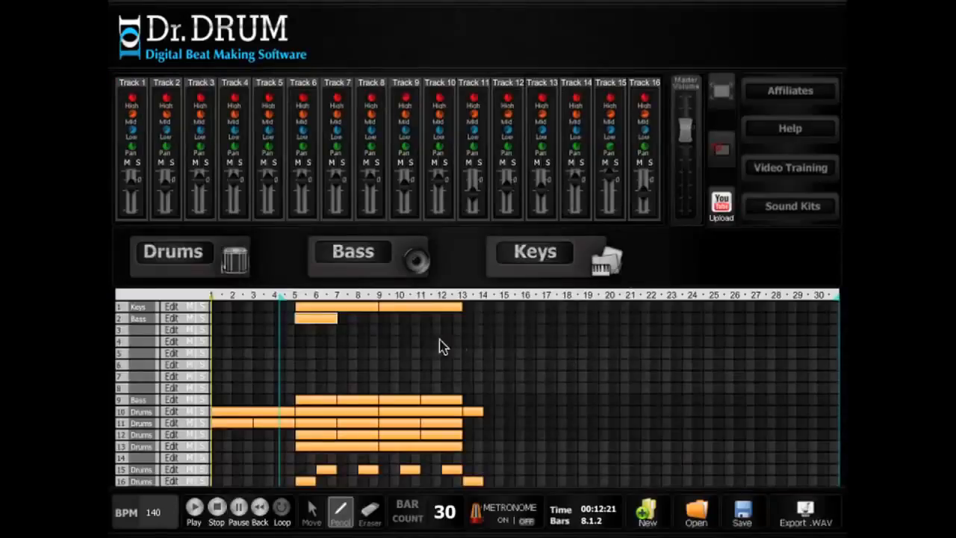
# Repeat the track 2 bass clip through bar 12, and play the full arrangement.
pyautogui.click(313, 516)
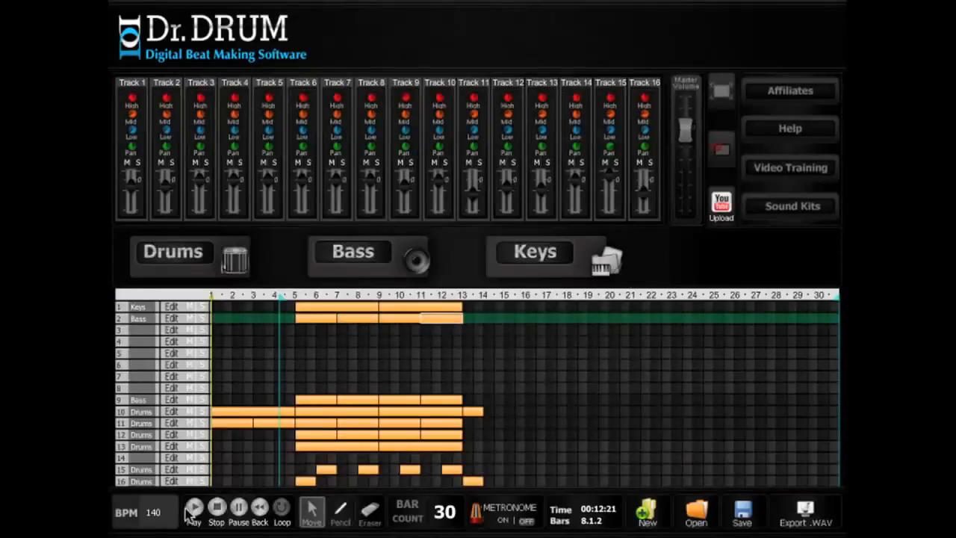
pyautogui.click(193, 509)
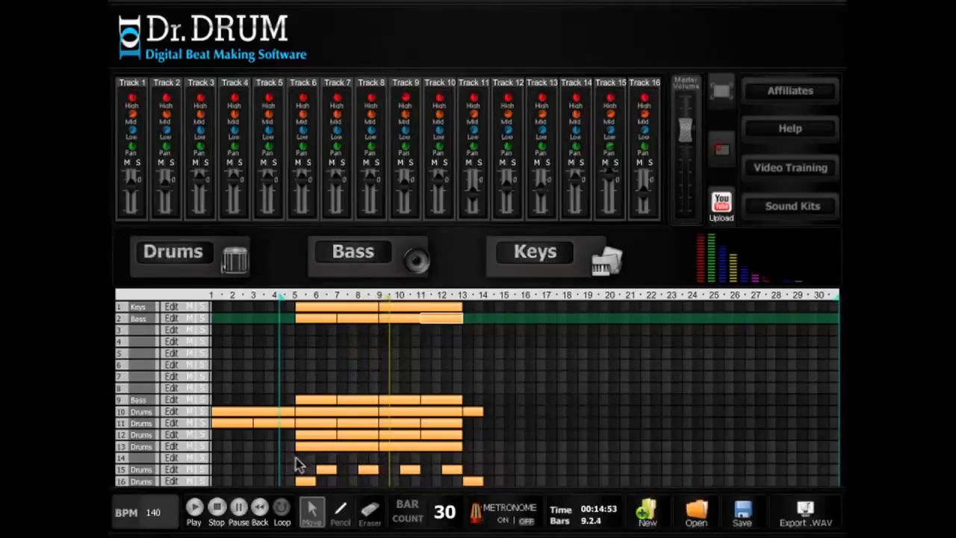
# Stop playback and copy two of the track 2 bass clips to bars 13 to 16.
pyautogui.click(217, 508)
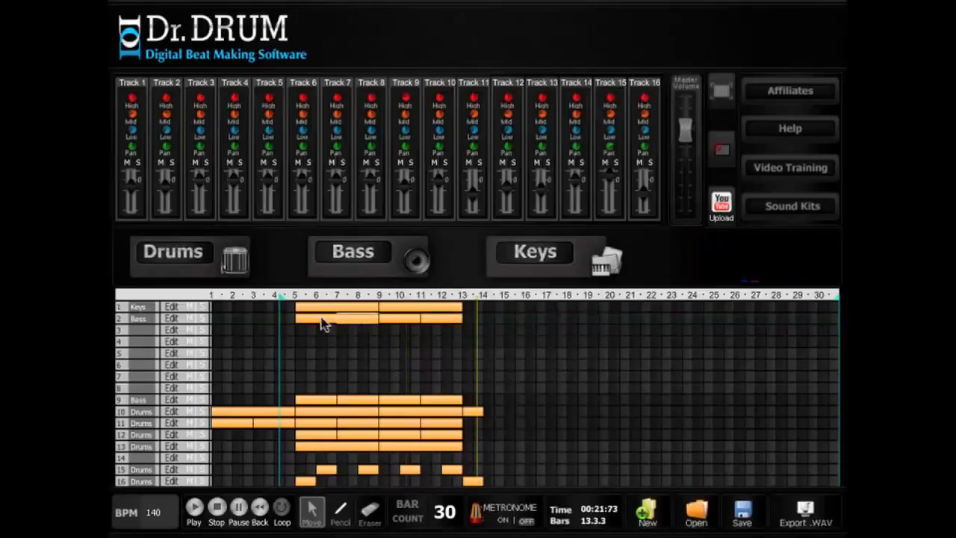
pyautogui.click(346, 322)
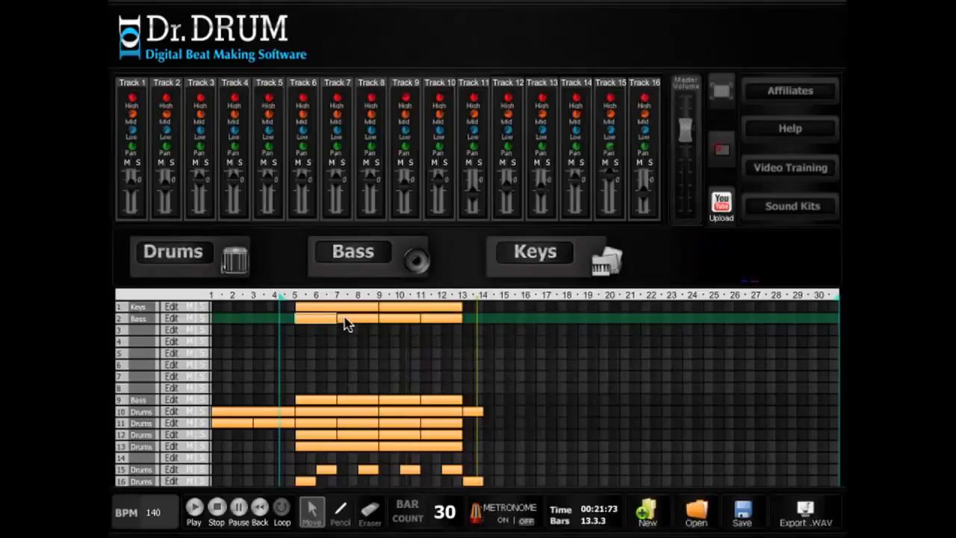
pyautogui.click(341, 324)
pyautogui.moveTo(310, 323); pyautogui.dragTo(471, 321)
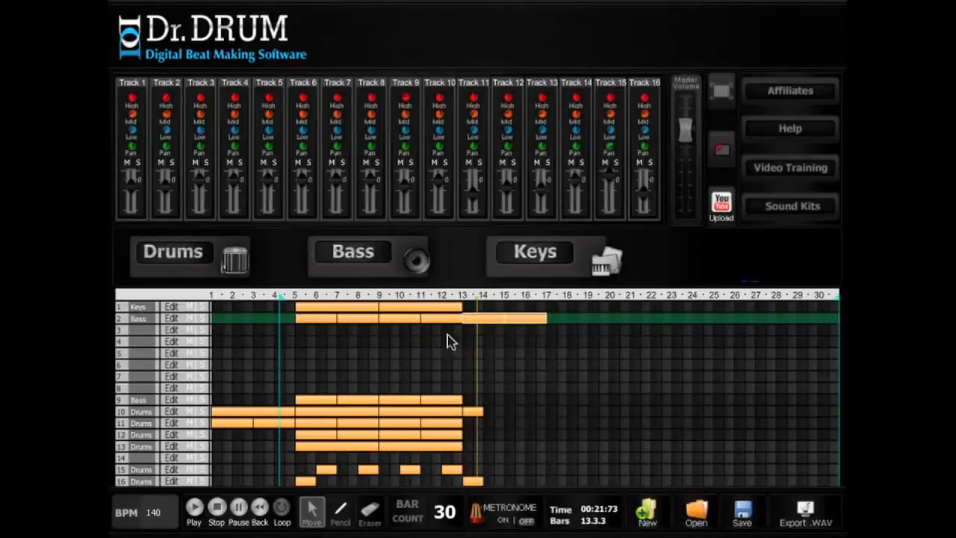
# Set the playback start marker to bar 12, and draw a clip on track 1 across bars 13 to 16.
pyautogui.click(199, 508)
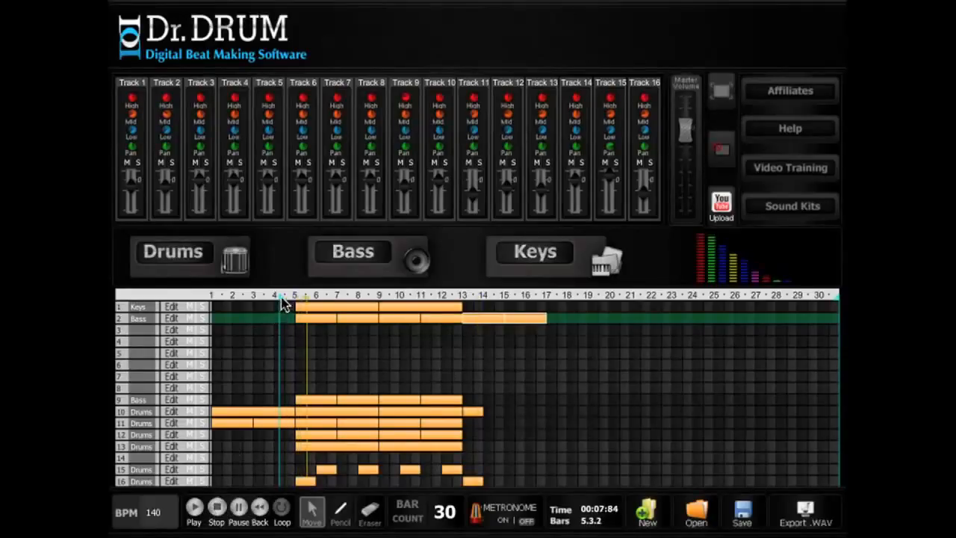
pyautogui.moveTo(282, 300); pyautogui.dragTo(442, 301)
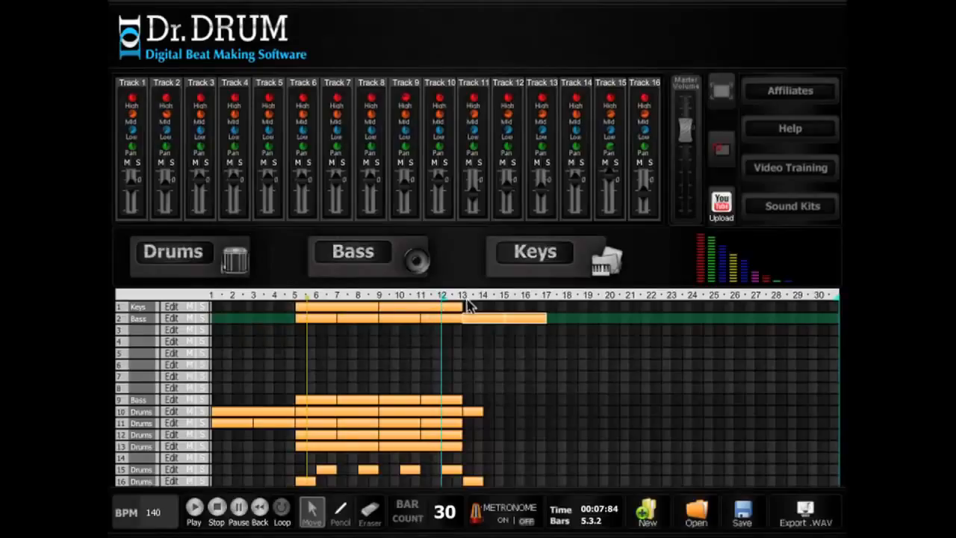
pyautogui.click(340, 523)
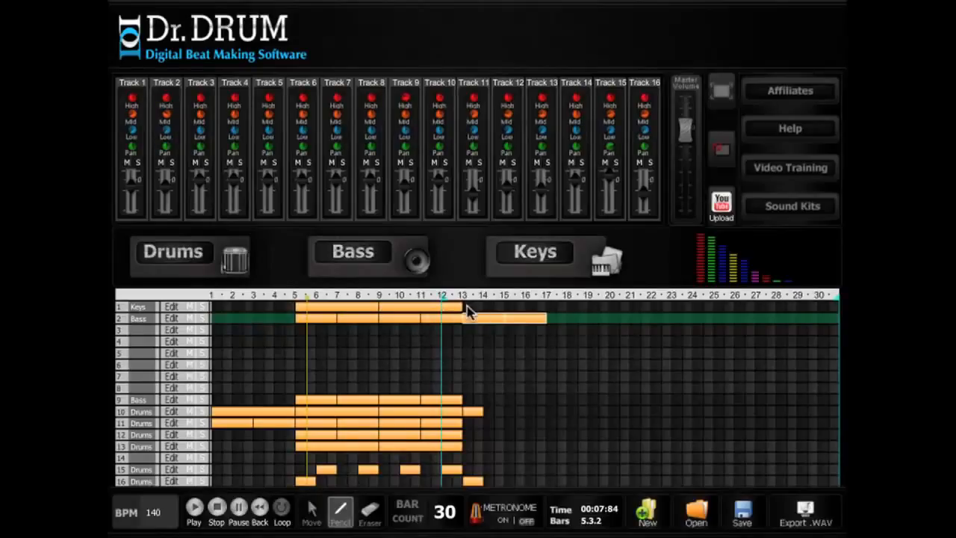
pyautogui.moveTo(465, 308); pyautogui.dragTo(550, 307)
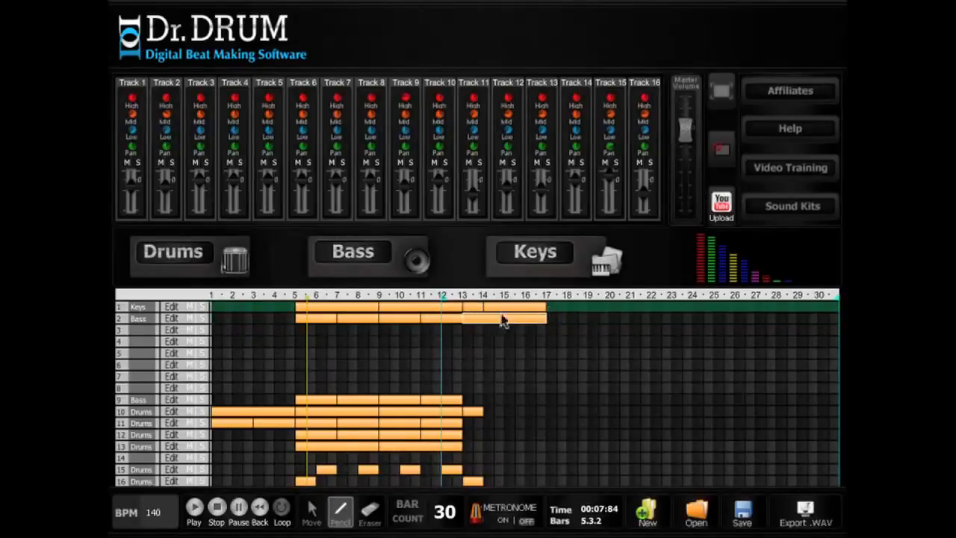
# In the new track 1 keys pattern, enter a chord of two As an octave apart and a high E at the start of bars 1 and 2.
pyautogui.click(170, 309)
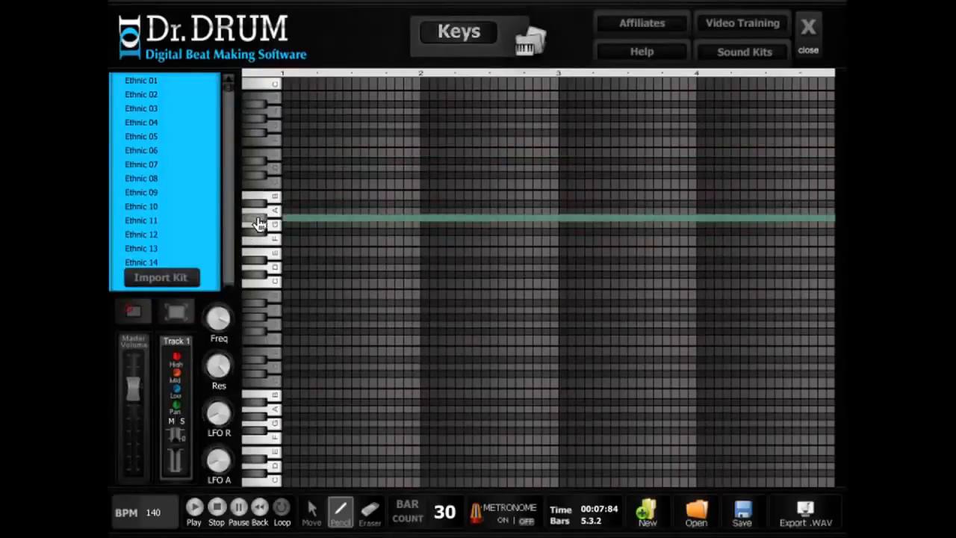
pyautogui.click(288, 212)
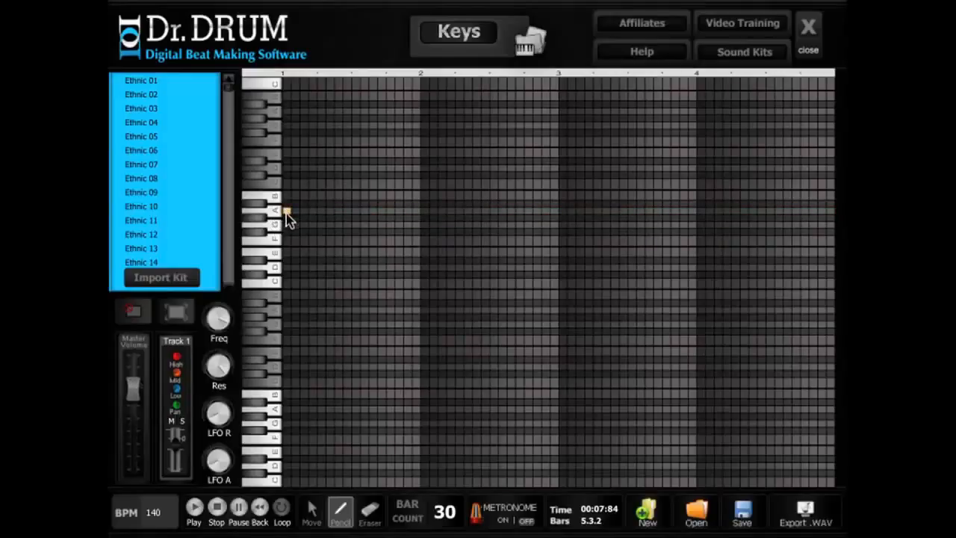
pyautogui.click(286, 153)
pyautogui.click(288, 312)
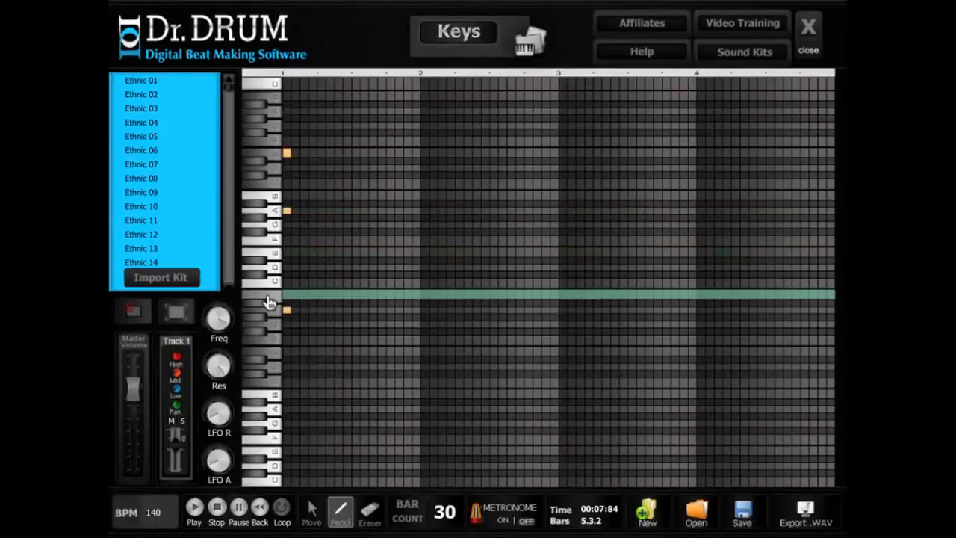
pyautogui.click(424, 311)
pyautogui.click(425, 211)
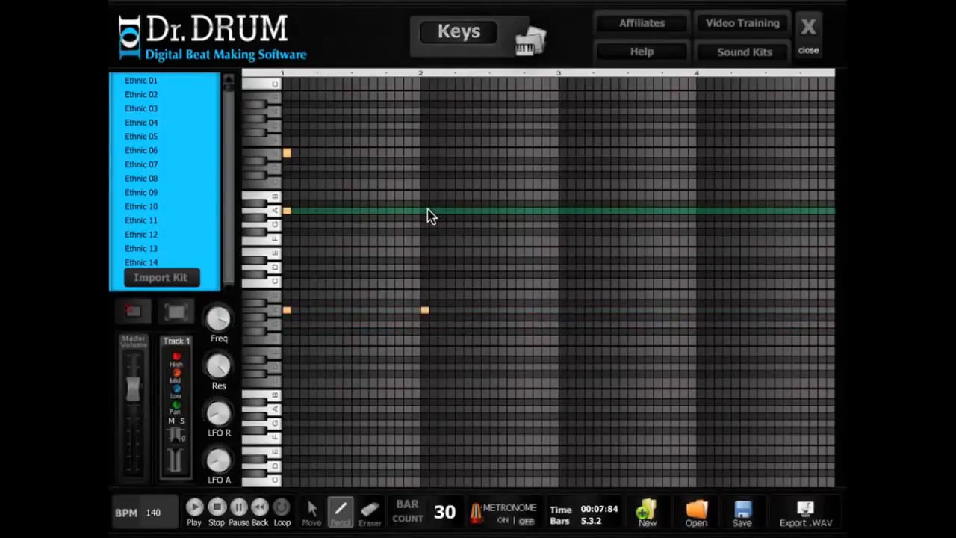
pyautogui.click(425, 153)
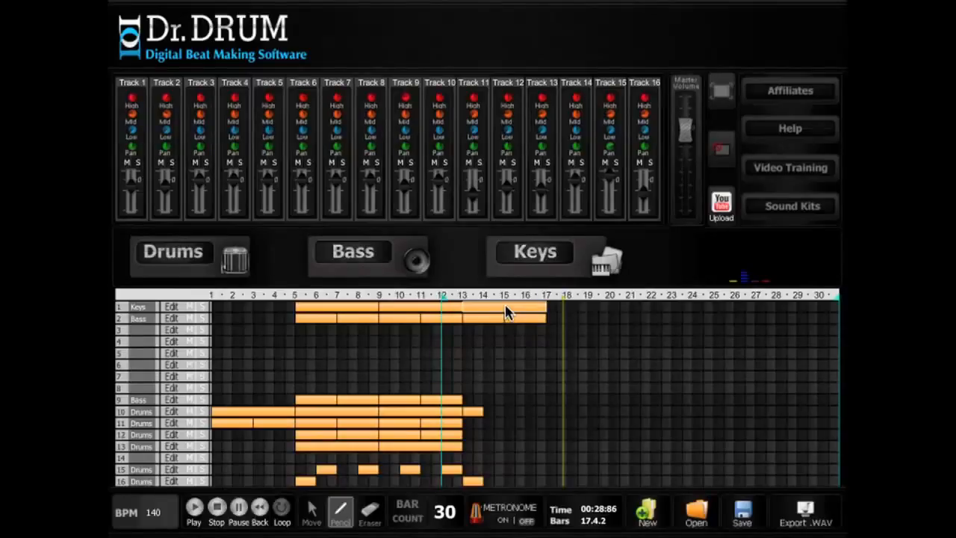
# Repeat the track 1 and track 2 clips through bar 20, and draw a four-bar clip on track 3 from bar 5.
pyautogui.click(320, 512)
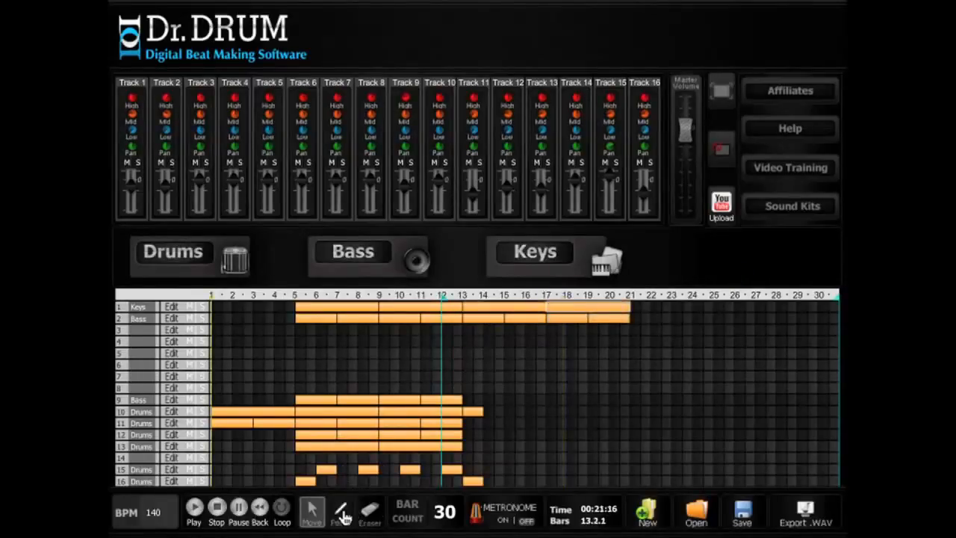
pyautogui.click(343, 515)
pyautogui.moveTo(298, 334); pyautogui.dragTo(383, 332)
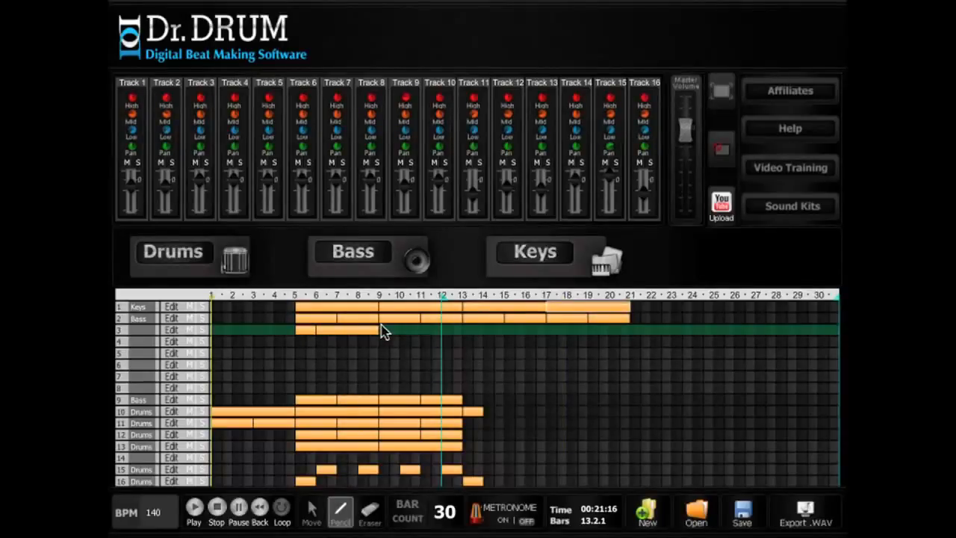
pyautogui.click(343, 334)
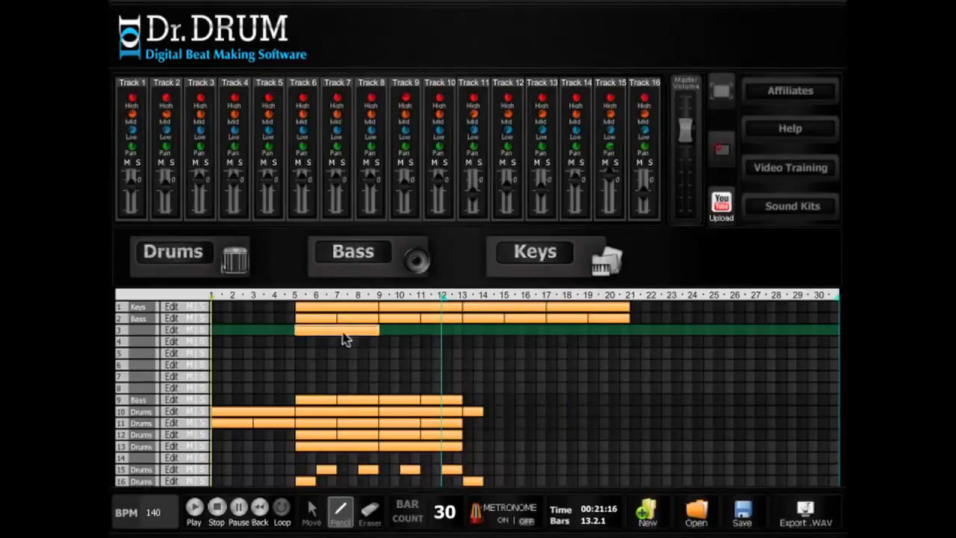
# Open the new track 3 clip as a Keys pattern and choose an instrument for it from the sound list.
pyautogui.click(173, 330)
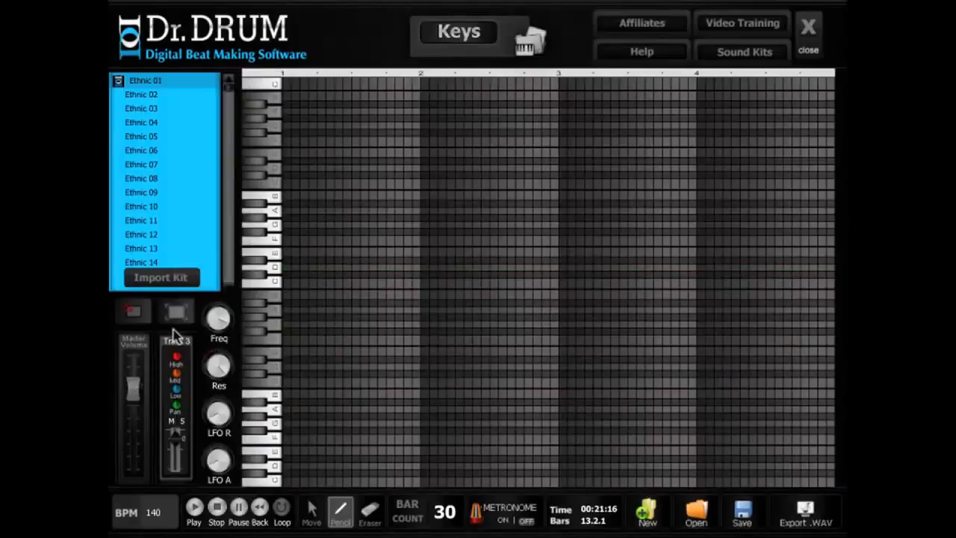
pyautogui.moveTo(235, 137); pyautogui.dragTo(228, 178)
pyautogui.click(136, 234)
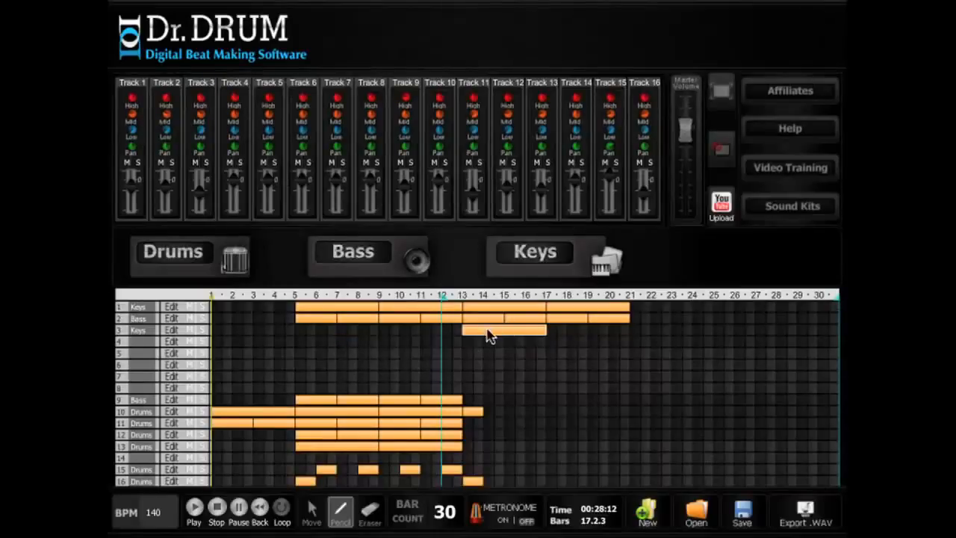
# Duplicate the track 3 clip to bars 17 to 20 and vary its top notes: B and C in bar 2, C in bar 3, one G in bar 4.
pyautogui.hotkey('ctrl', 'd')
pyautogui.click(317, 513)
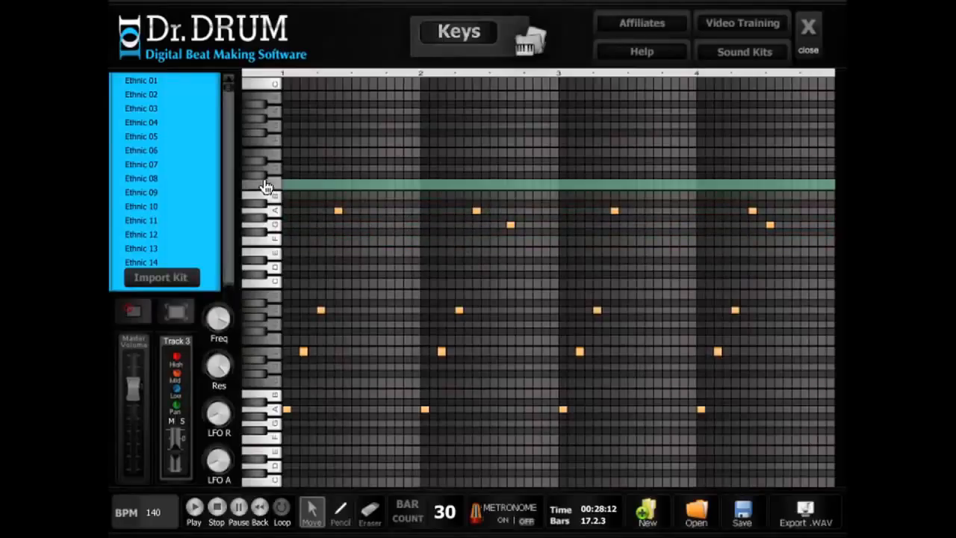
pyautogui.click(477, 211)
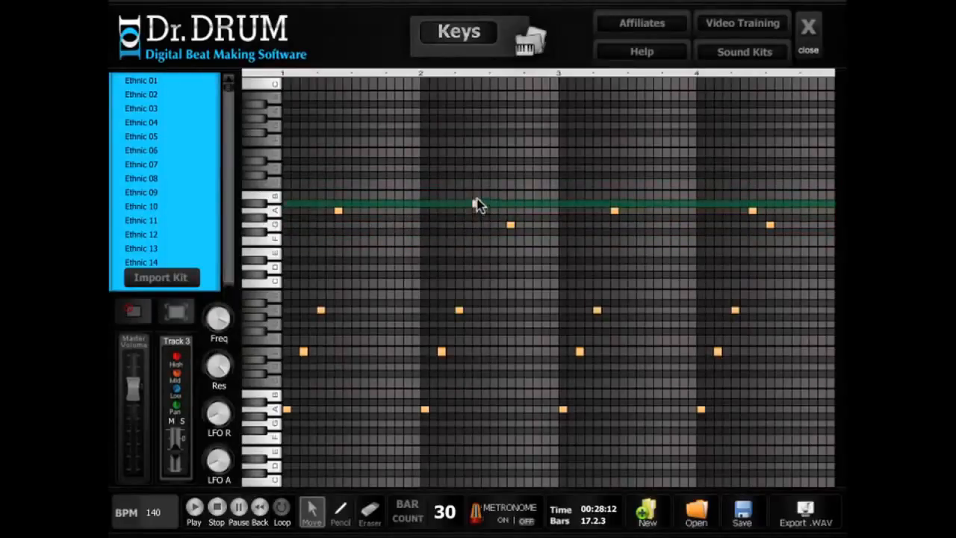
pyautogui.click(477, 196)
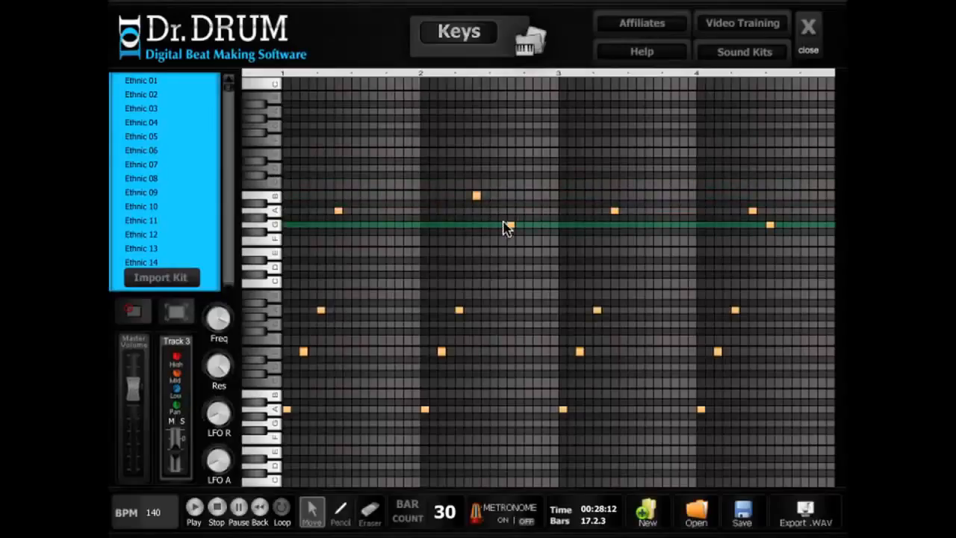
pyautogui.moveTo(511, 223); pyautogui.dragTo(512, 184)
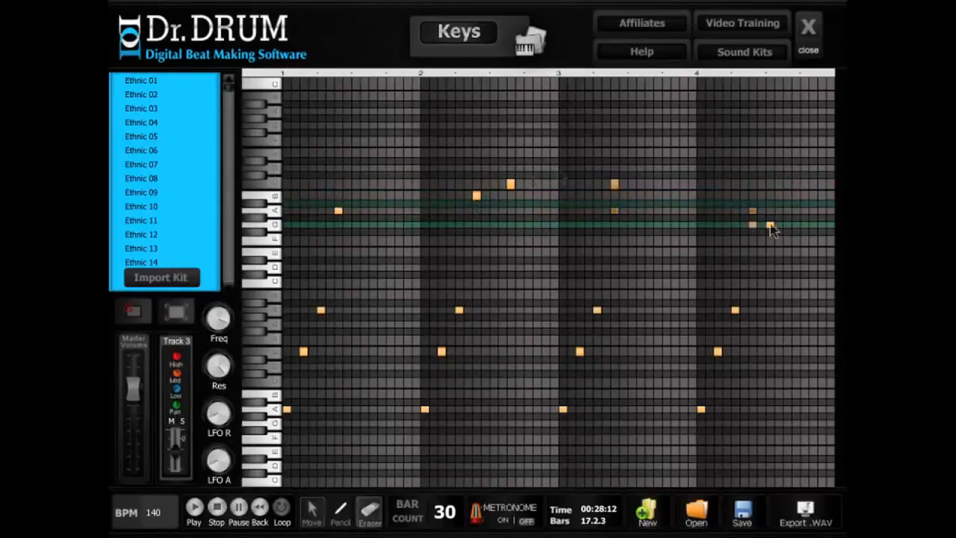
pyautogui.click(771, 227)
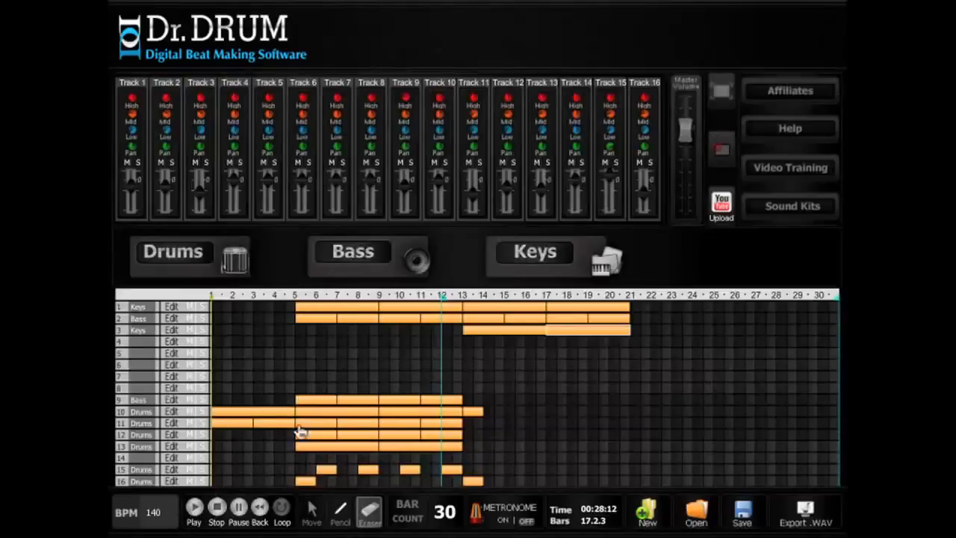
# Play the arrangement and copy the one-bar drum clips at bar 13 on tracks 16 and 10 to bar 17.
pyautogui.press('space')
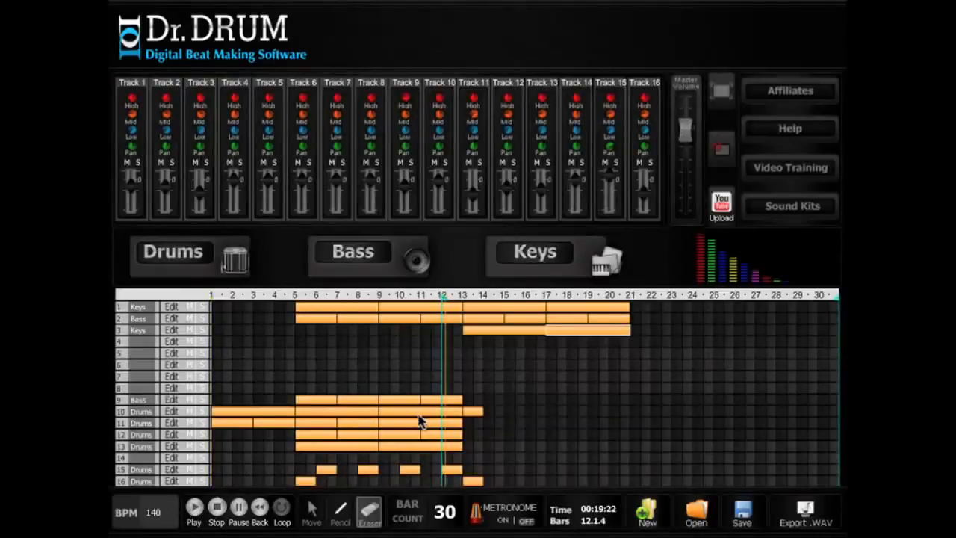
pyautogui.click(459, 484)
pyautogui.click(312, 514)
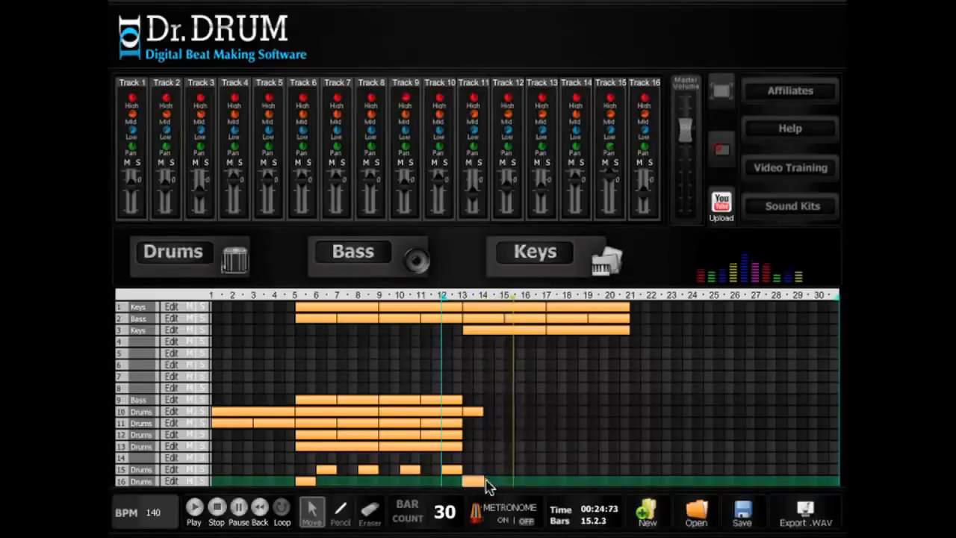
pyautogui.moveTo(487, 486); pyautogui.dragTo(556, 486)
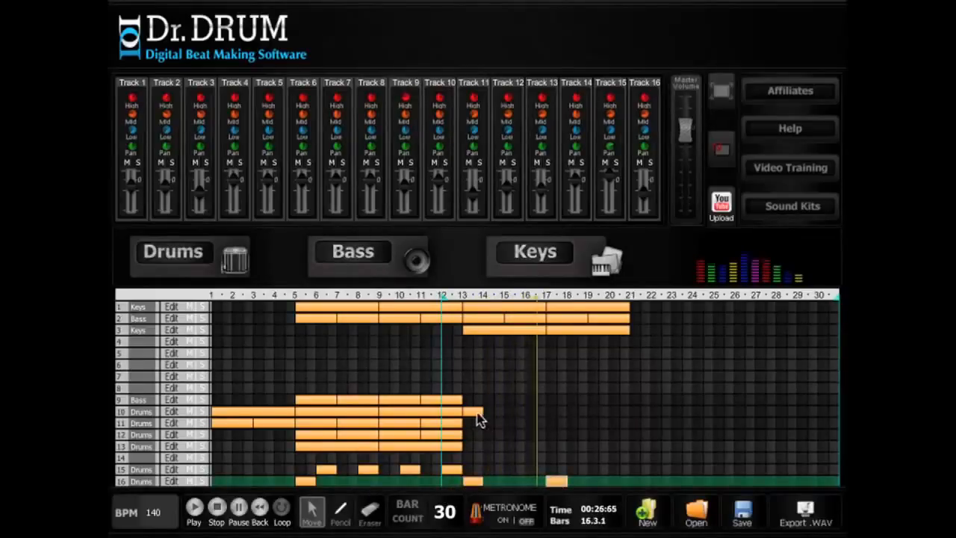
pyautogui.moveTo(479, 419); pyautogui.dragTo(559, 418)
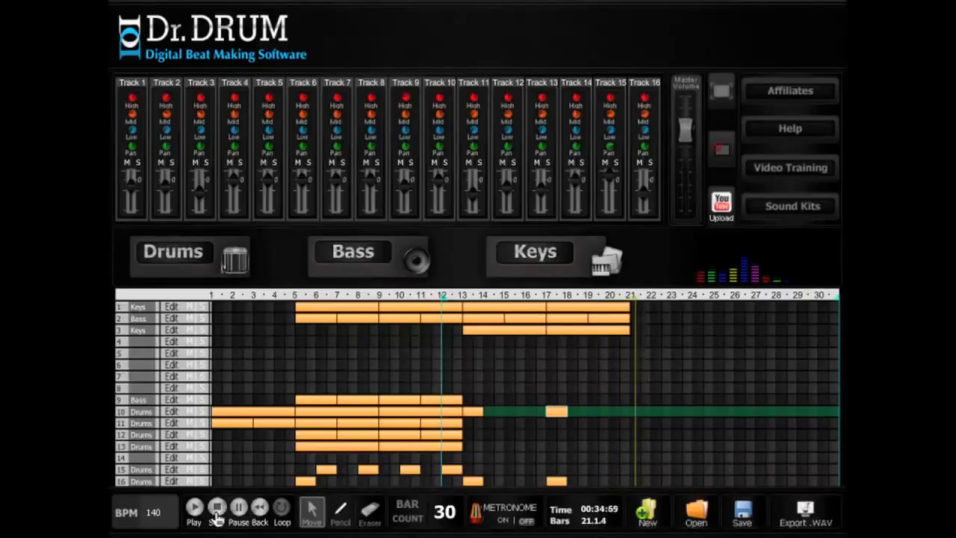
# Copy the one-bar clips on tracks 10 and 16 to bar 21 and two track 12 clips to bars 21 to 24.
pyautogui.press('space')
pyautogui.click(556, 483)
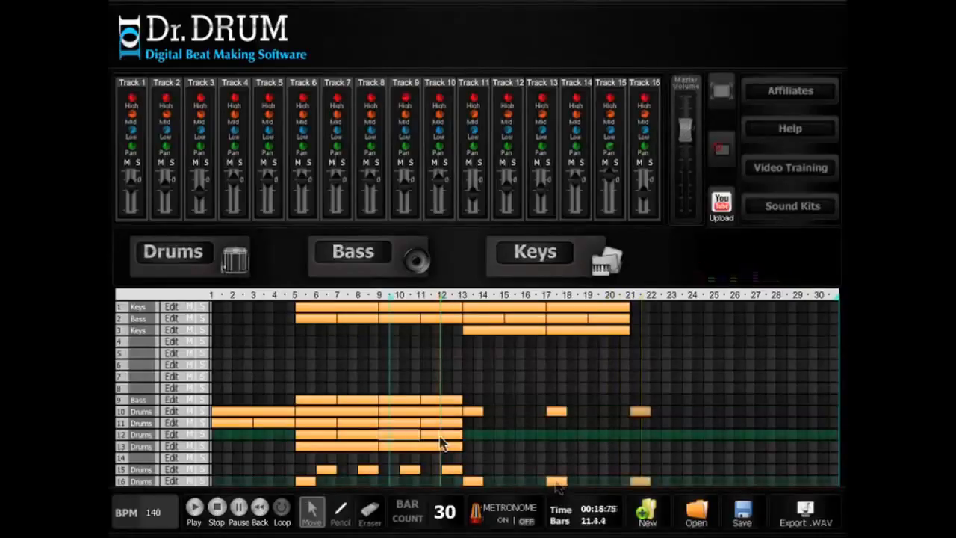
pyautogui.moveTo(401, 440); pyautogui.dragTo(653, 444)
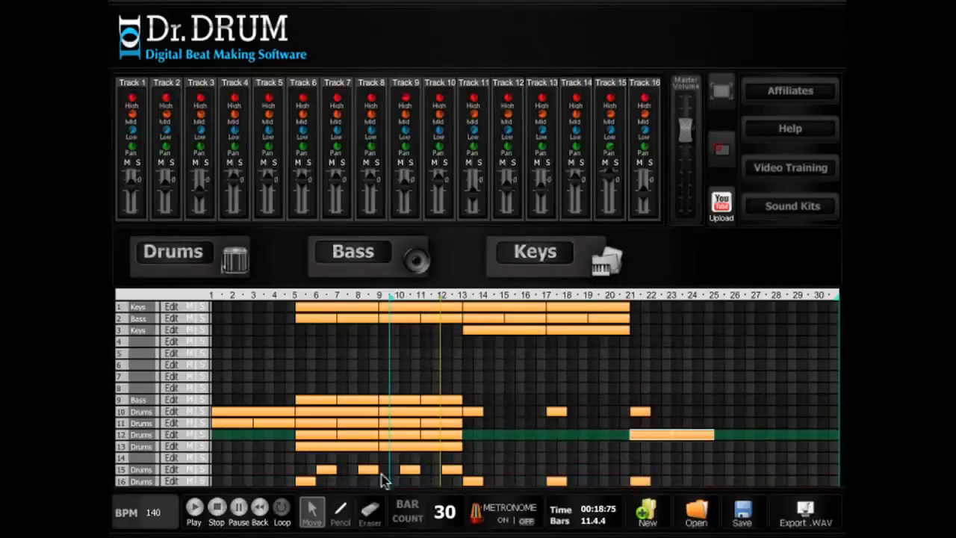
pyautogui.click(195, 510)
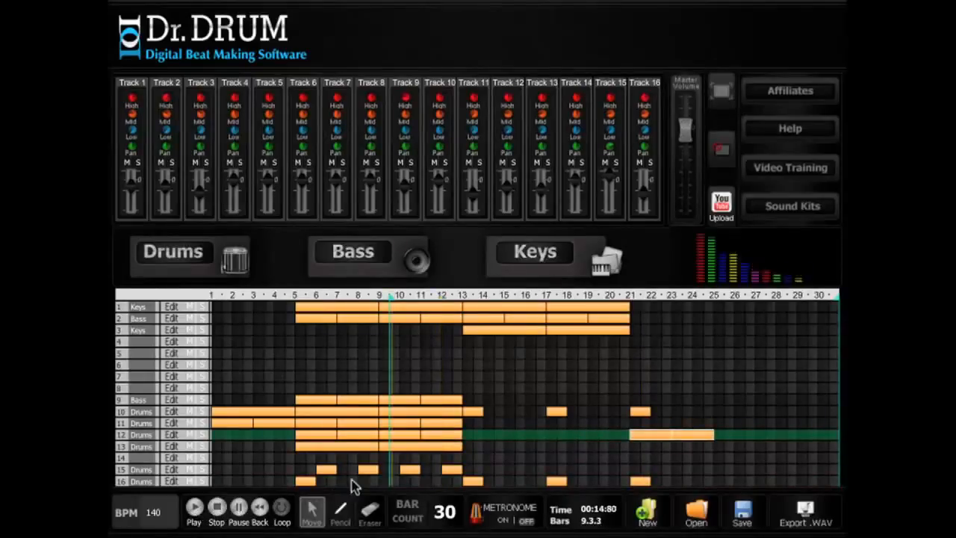
# Add a snare fill on row 3 at the end of the track 12 drum pattern at bars 11 to 12, and play the arrangement.
pyautogui.click(217, 509)
pyautogui.click(267, 448)
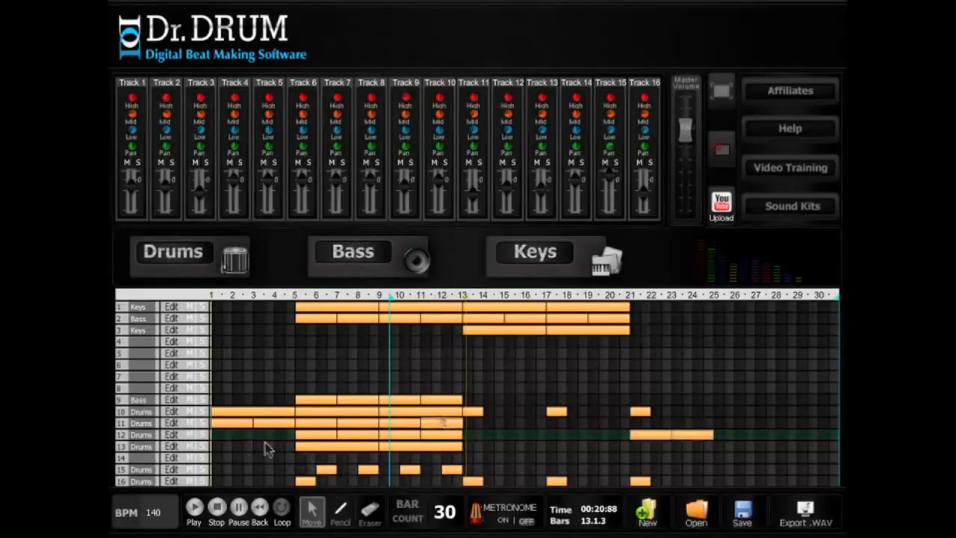
pyautogui.click(439, 438)
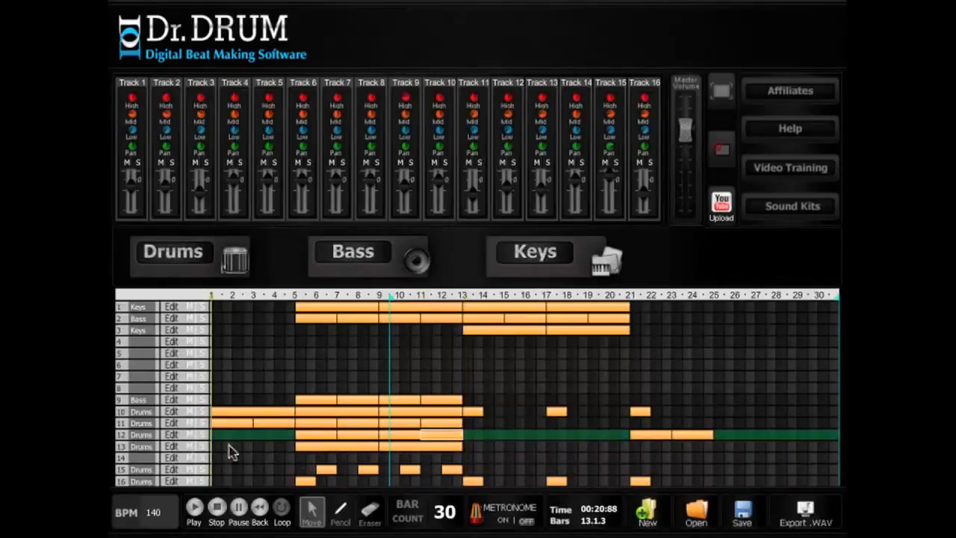
pyautogui.click(172, 436)
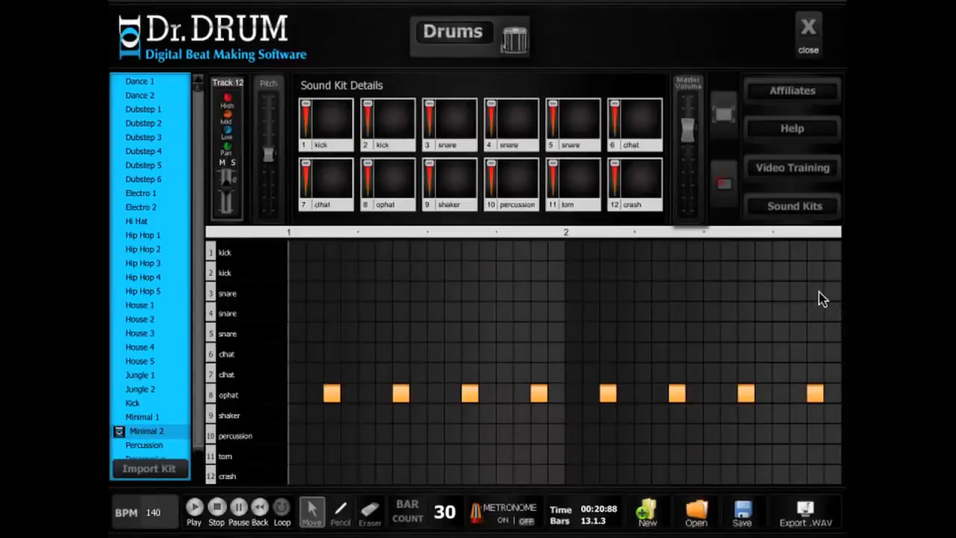
pyautogui.click(354, 515)
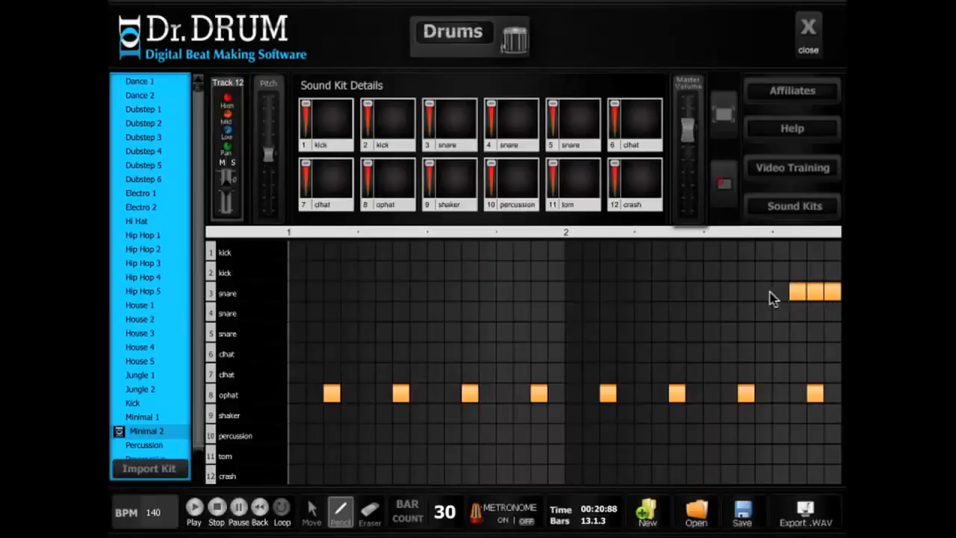
pyautogui.click(729, 291)
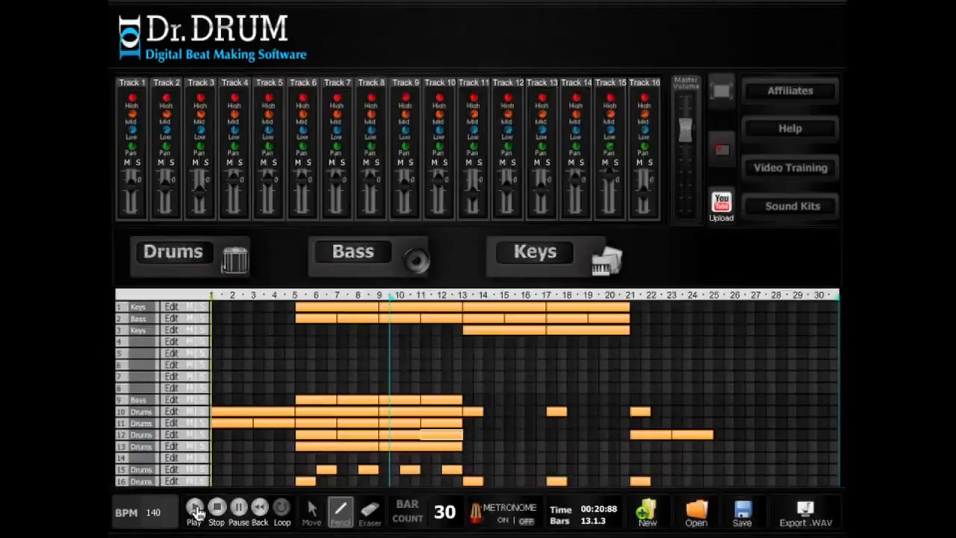
pyautogui.click(197, 511)
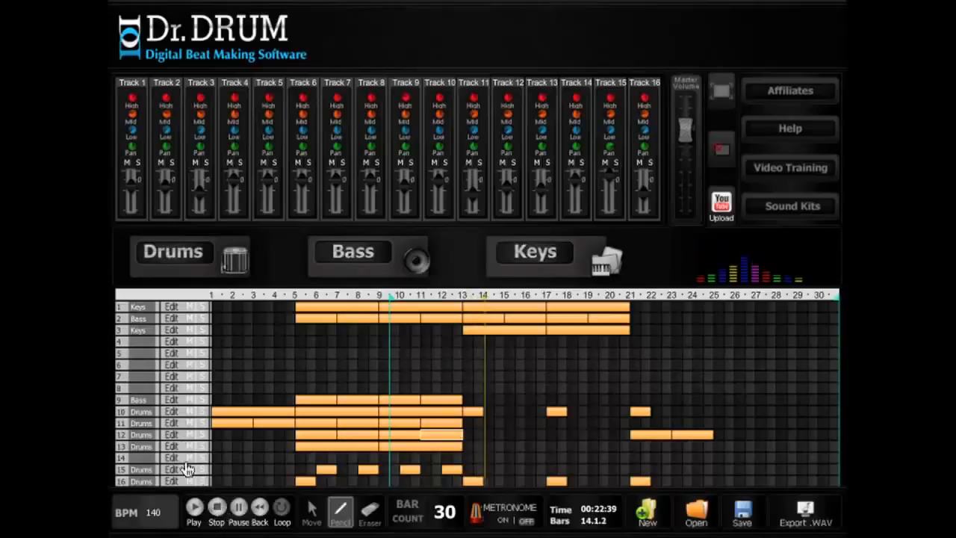
# Play the arrangement, then copy the clips on tracks 1 to 3 to bars 21 to 28 and set the bar count to 50.
pyautogui.click(171, 436)
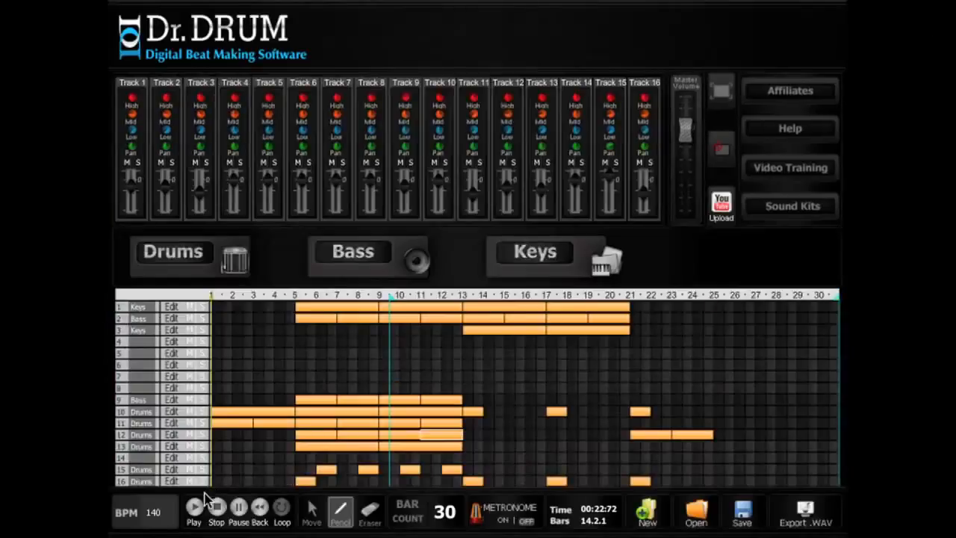
pyautogui.click(194, 508)
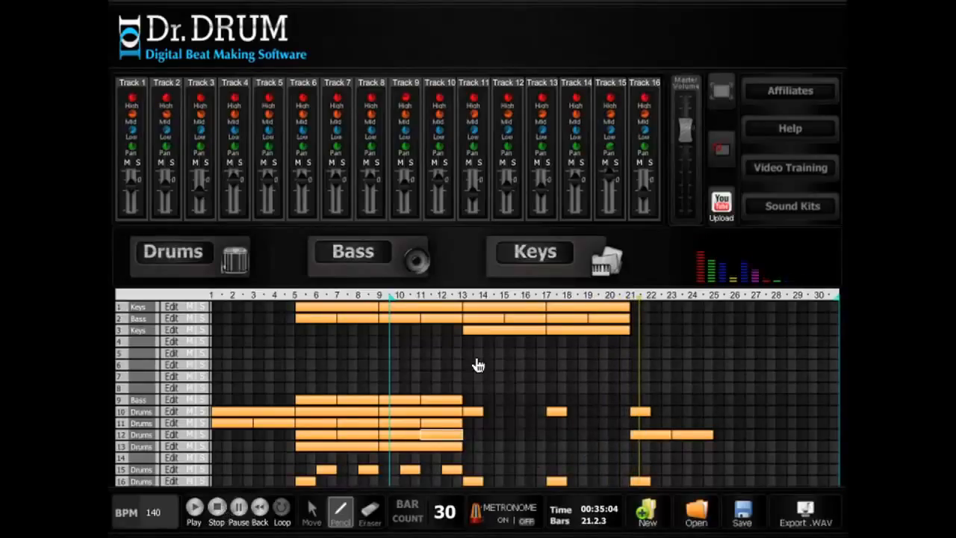
pyautogui.click(314, 507)
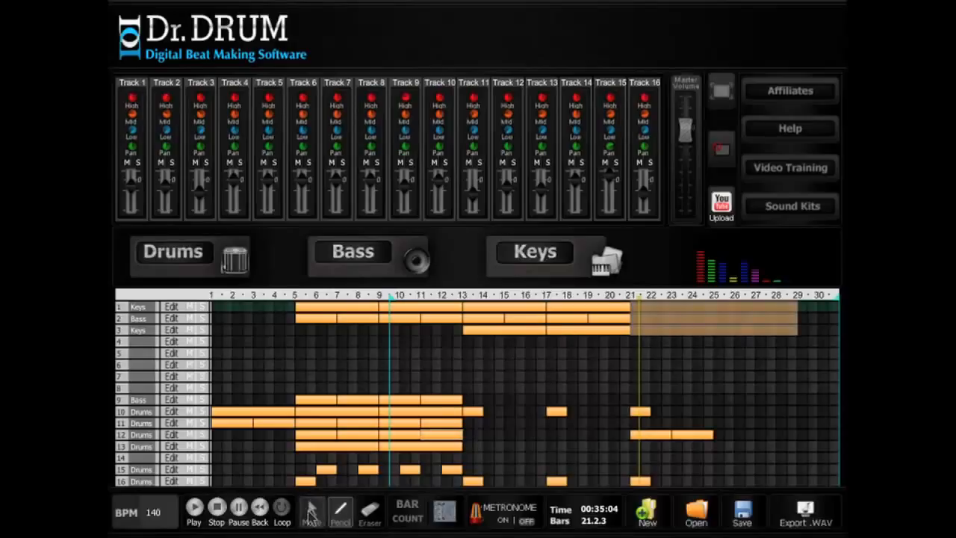
pyautogui.press('Return')
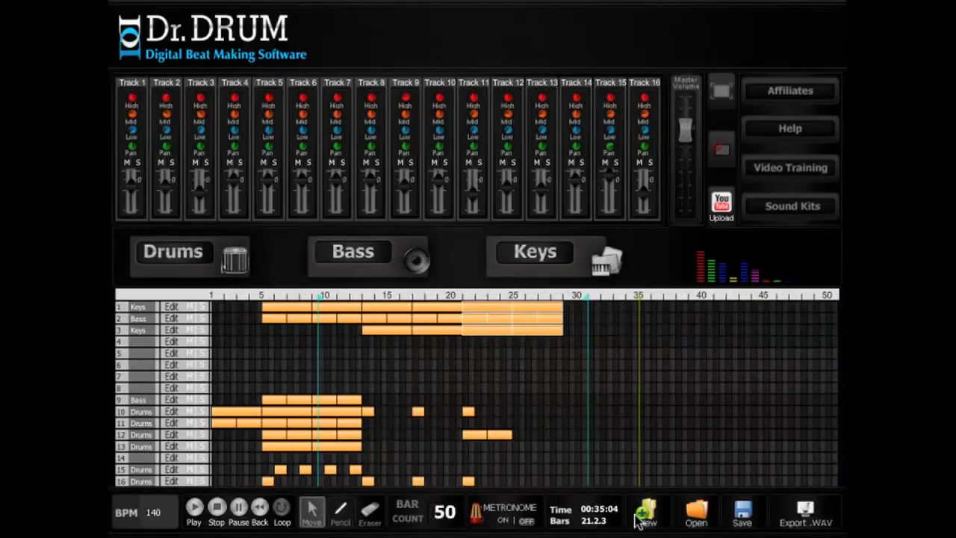
# Save the project over the existing Trance Tutorial.xml file.
pyautogui.click(743, 514)
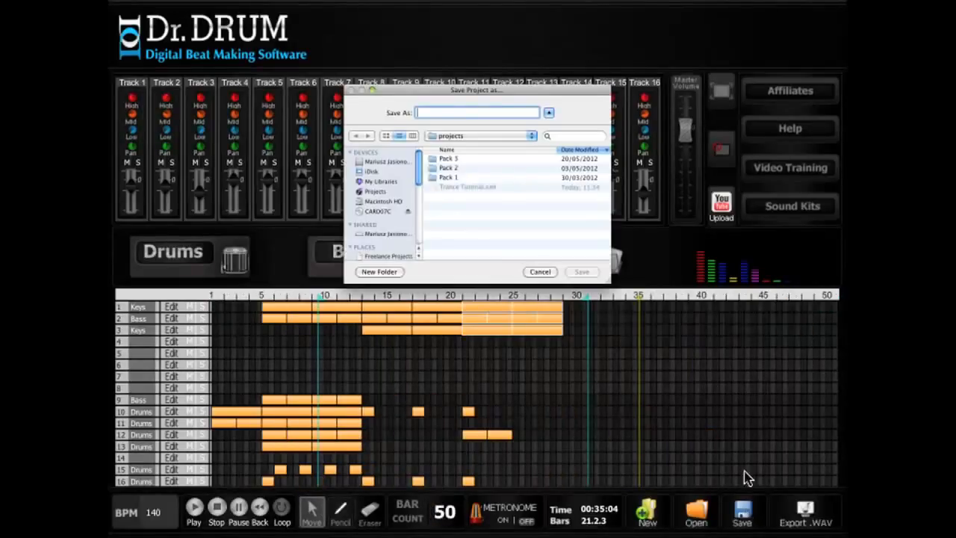
pyautogui.click(474, 186)
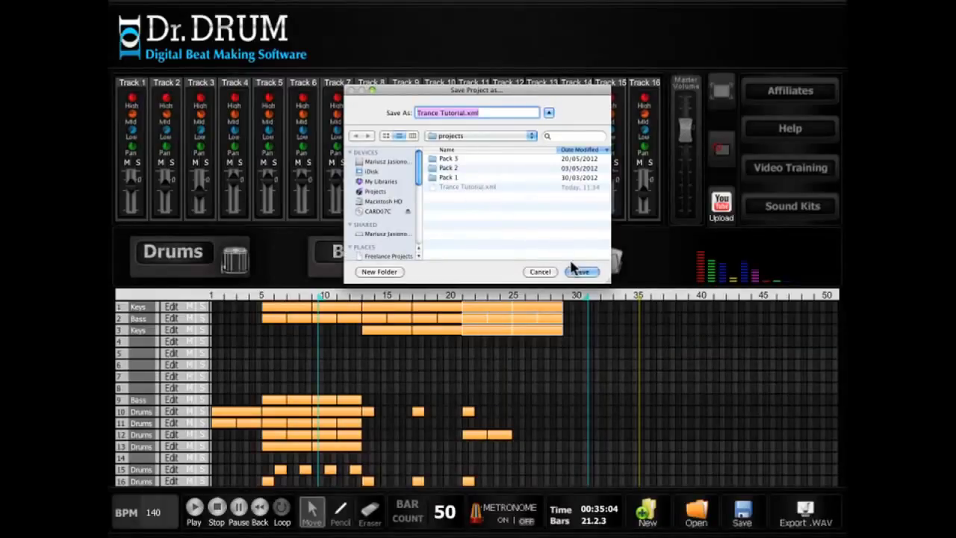
pyautogui.click(581, 272)
pyautogui.click(549, 155)
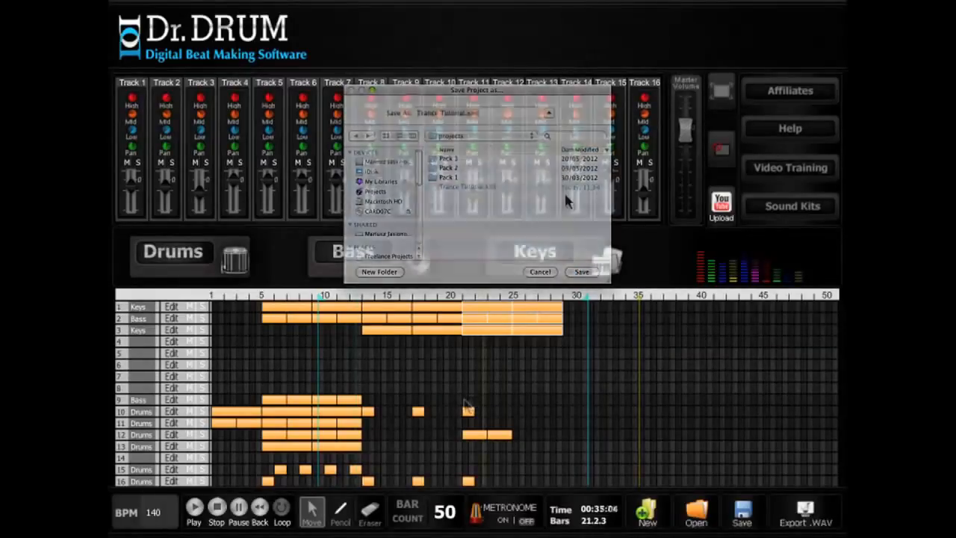
# Create a four-bar bass clip on track 9 at bars 21 to 24 and move the loop start to bar 20.
pyautogui.click(341, 512)
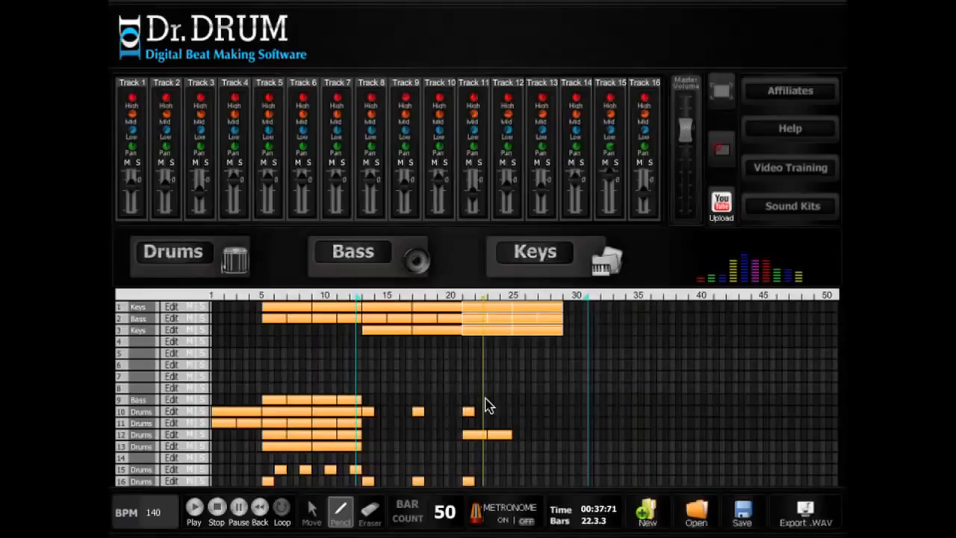
pyautogui.click(486, 400)
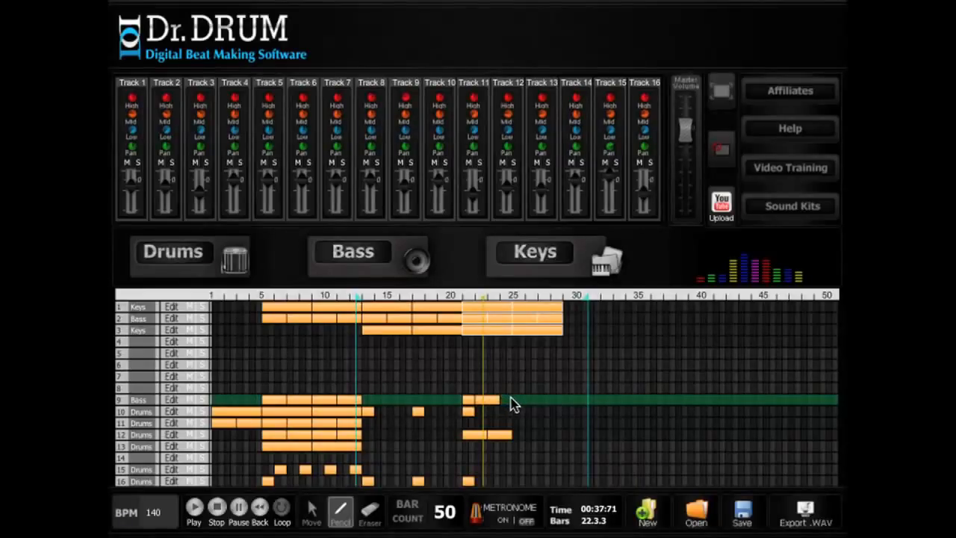
pyautogui.moveTo(514, 397); pyautogui.dragTo(511, 399)
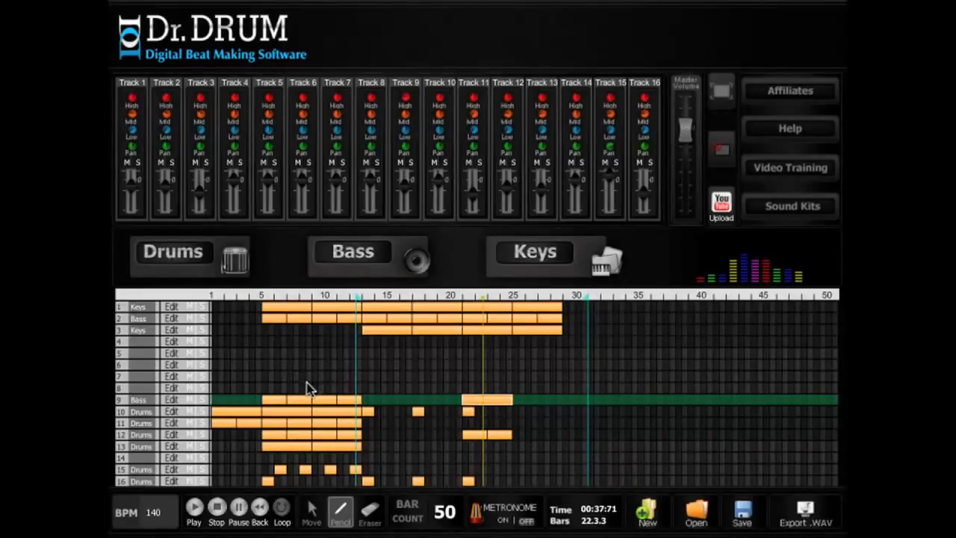
pyautogui.moveTo(359, 302); pyautogui.dragTo(337, 303)
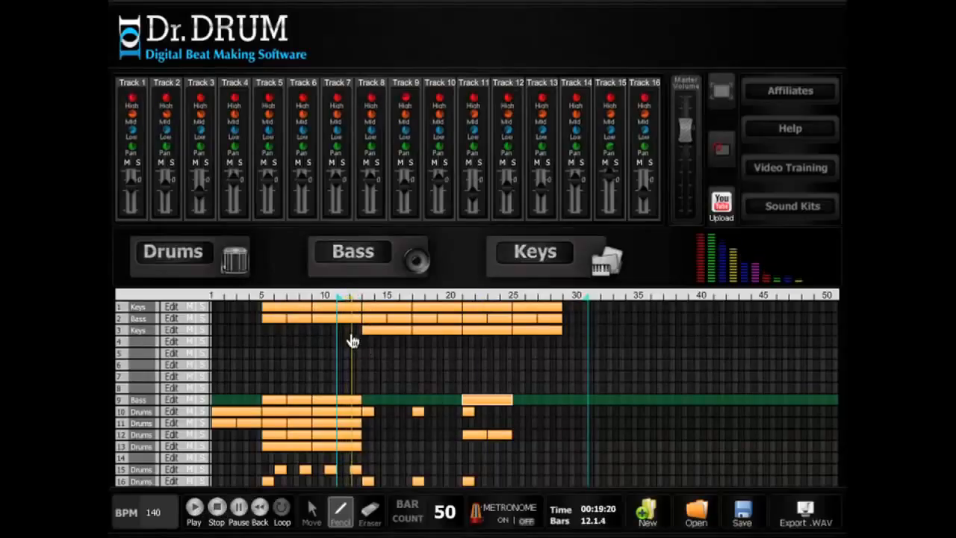
pyautogui.moveTo(387, 302); pyautogui.dragTo(451, 301)
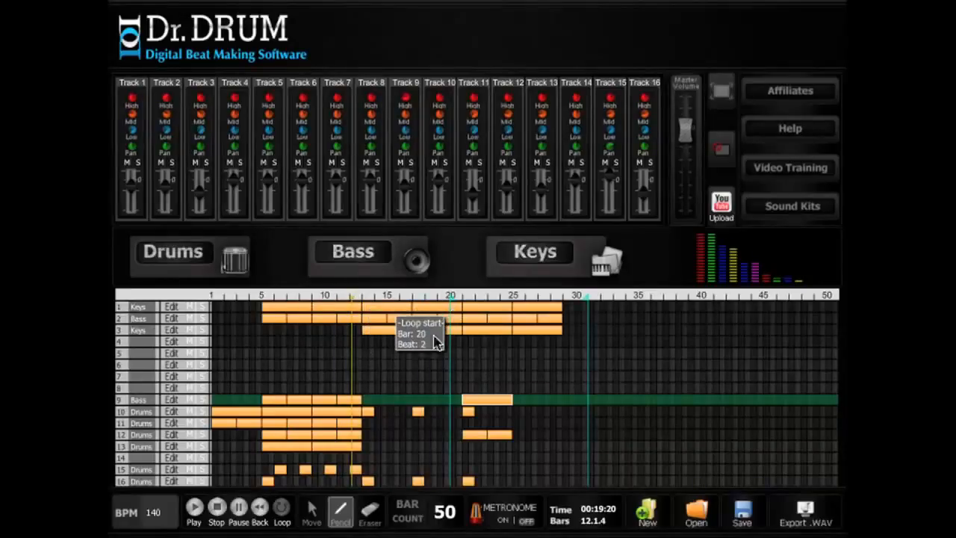
# Fill the track 9 clip at bars 21 to 24 with short A notes in its first two bars and G notes in its last two.
pyautogui.click(172, 400)
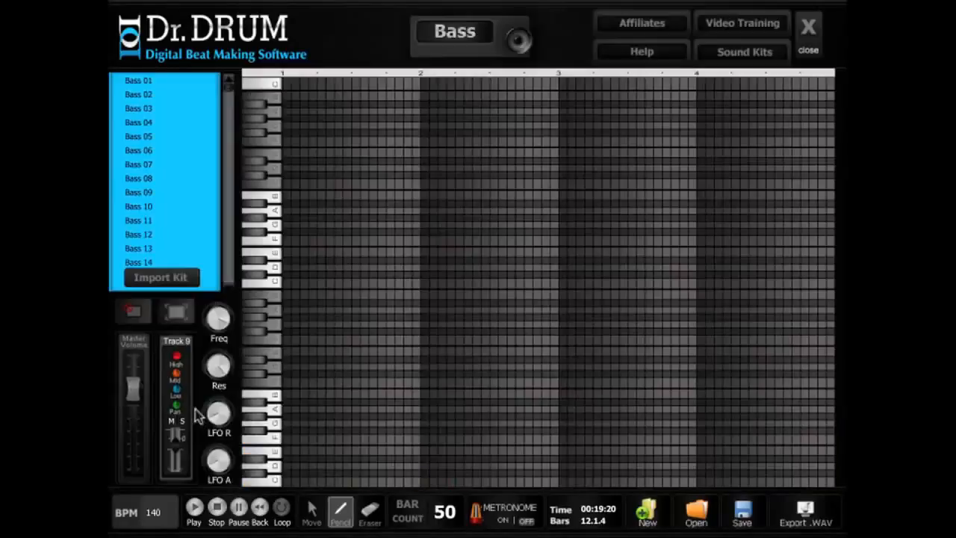
pyautogui.click(260, 320)
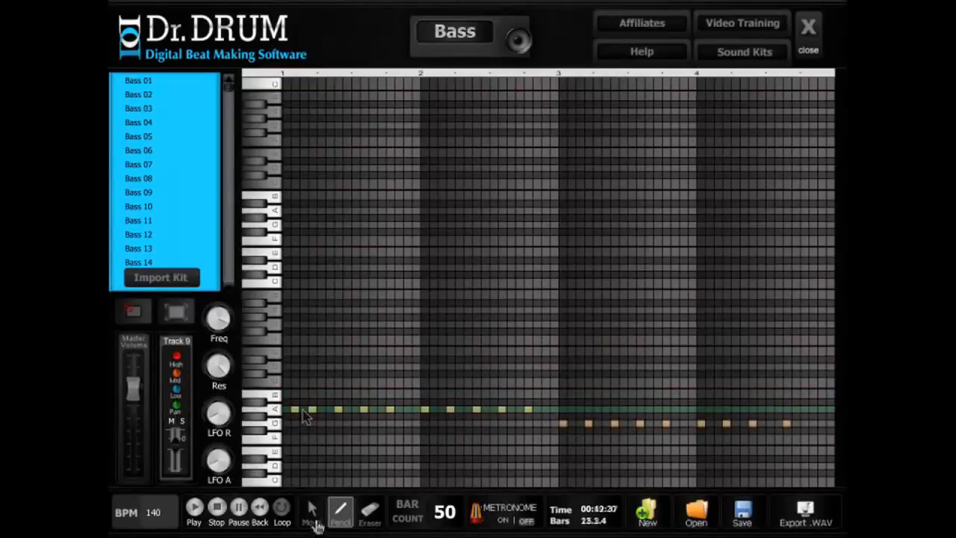
pyautogui.click(312, 512)
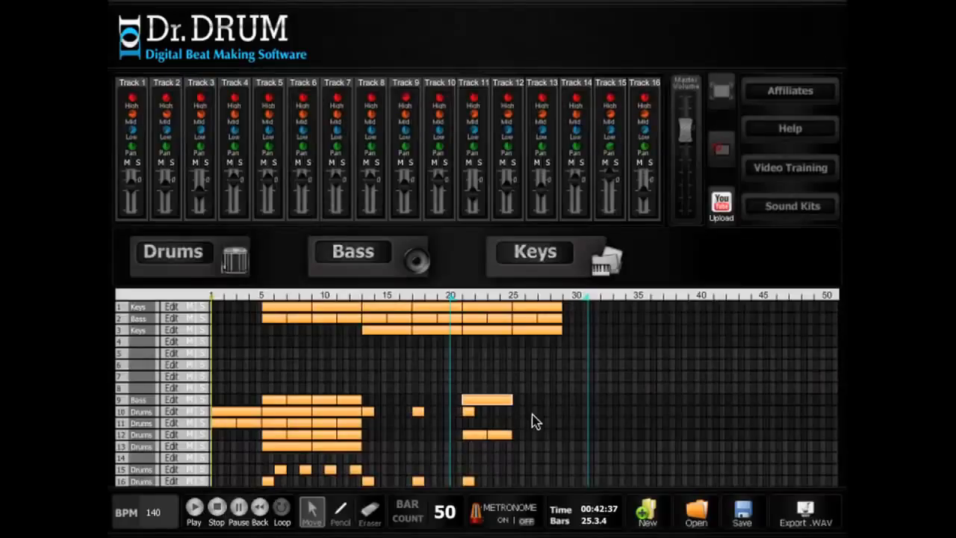
# Duplicate the track 9 bass clip to bars 25 to 28 and adjust the copy's notes.
pyautogui.keyDown('alt'); pyautogui.moveTo(502, 401); pyautogui.dragTo(552, 401); pyautogui.keyUp('alt')
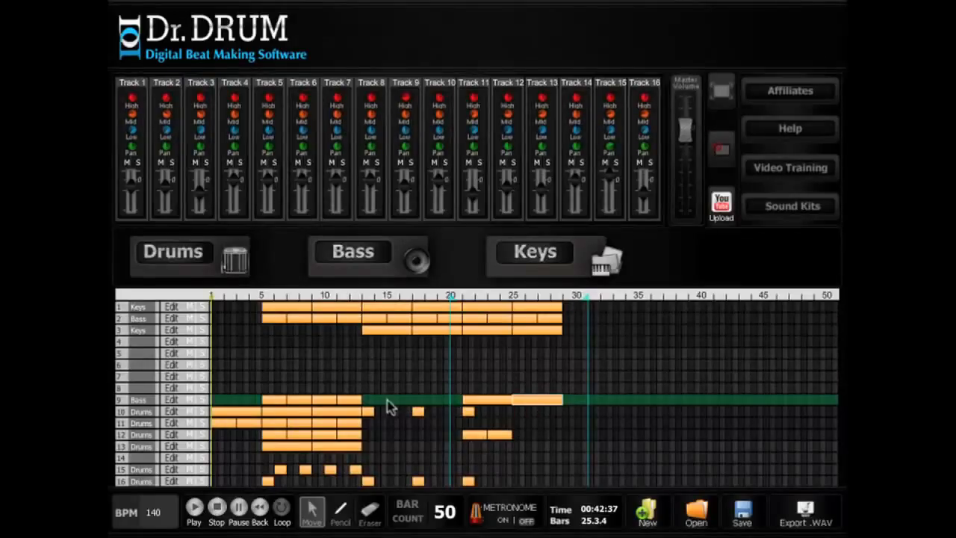
pyautogui.click(173, 400)
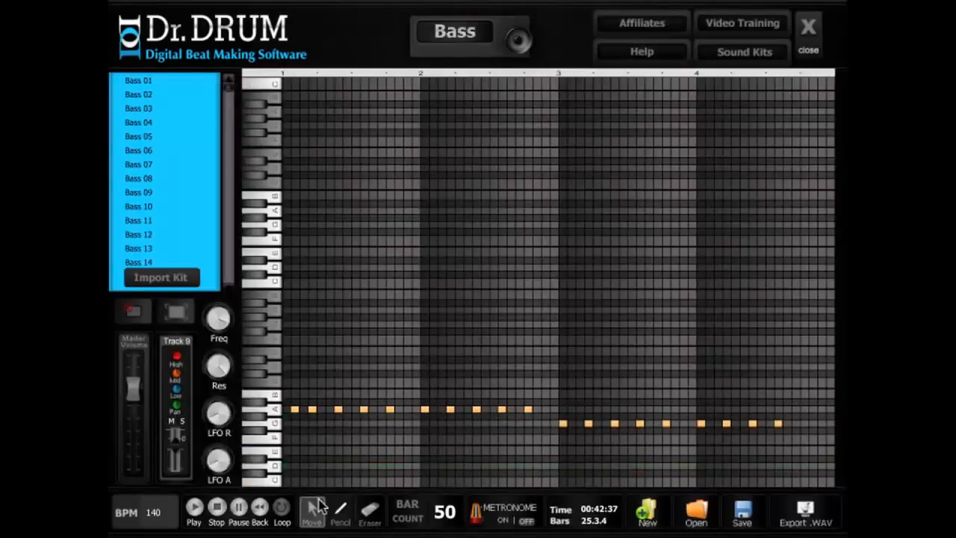
pyautogui.moveTo(293, 425); pyautogui.dragTo(292, 427)
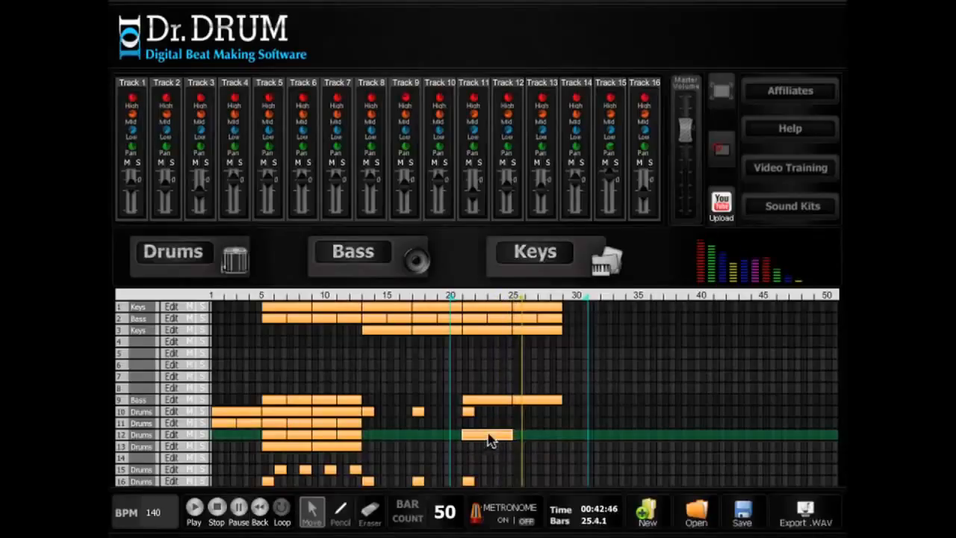
# Duplicate the two track 12 drum clips to bars 25 to 28 and copy the one-bar track 16 clip to bar 25.
pyautogui.hotkey('ctrl', 'd')
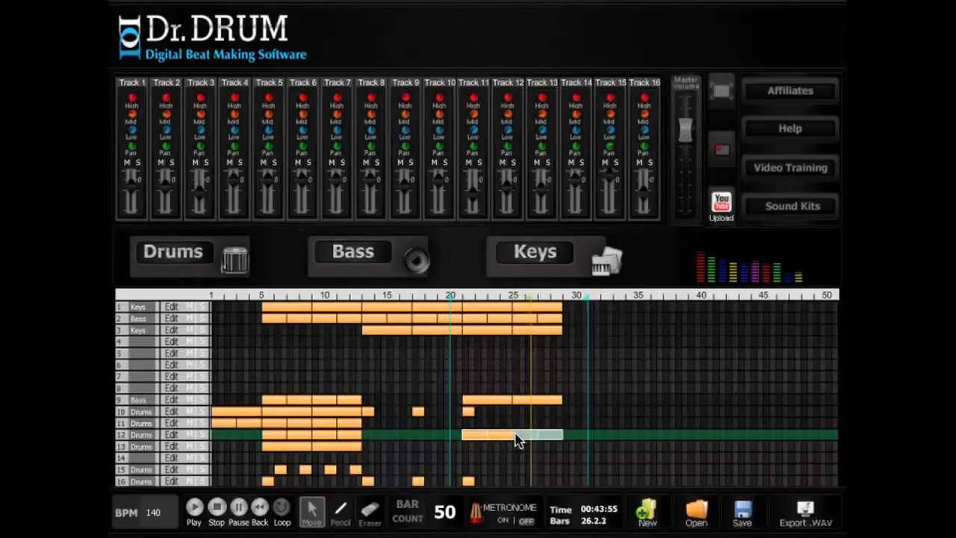
pyautogui.click(467, 482)
pyautogui.moveTo(467, 481); pyautogui.dragTo(516, 480)
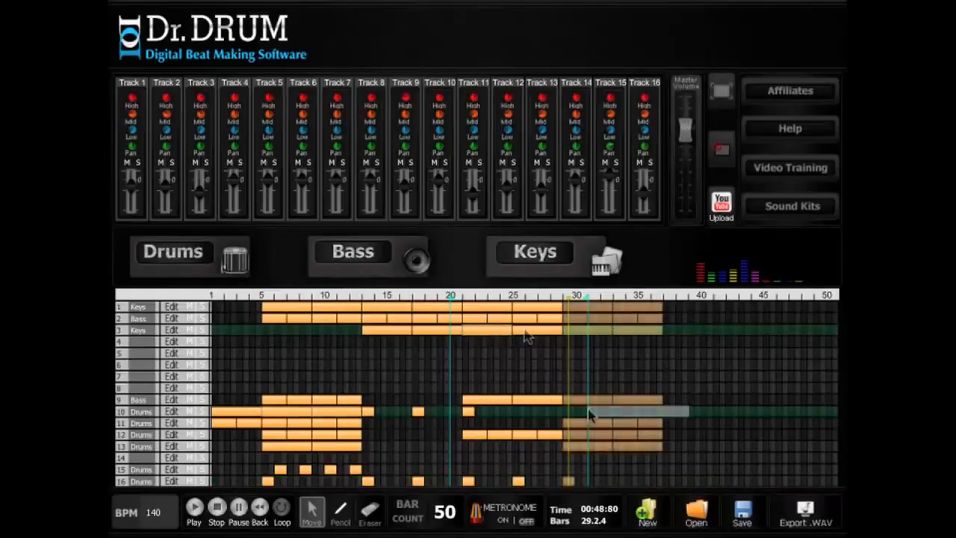
# Copy clips on tracks 1 to 3 and 9 to 13 into bars 29 to 36, and set the loop from bar 28 to about bar 39.
pyautogui.moveTo(590, 413); pyautogui.dragTo(588, 412)
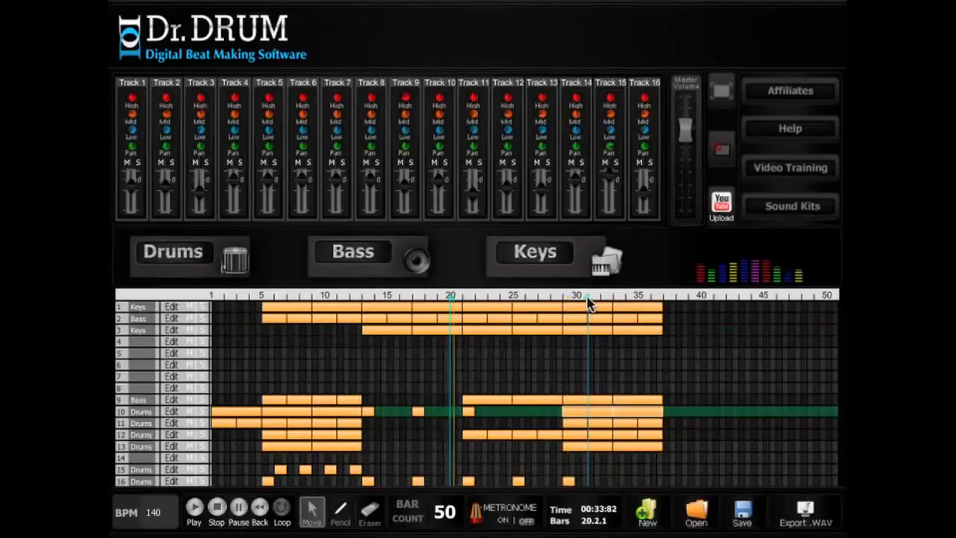
pyautogui.moveTo(588, 297); pyautogui.dragTo(688, 298)
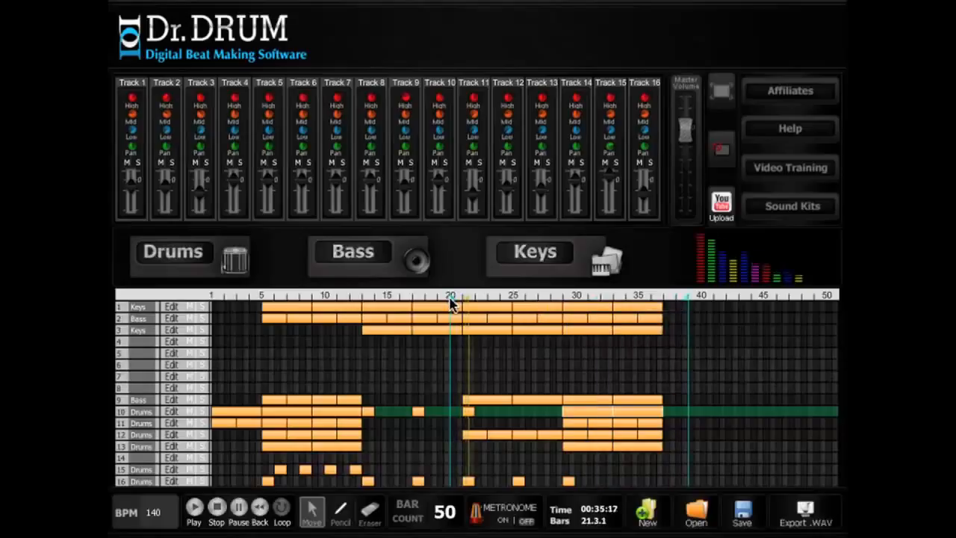
pyautogui.moveTo(451, 299); pyautogui.dragTo(551, 310)
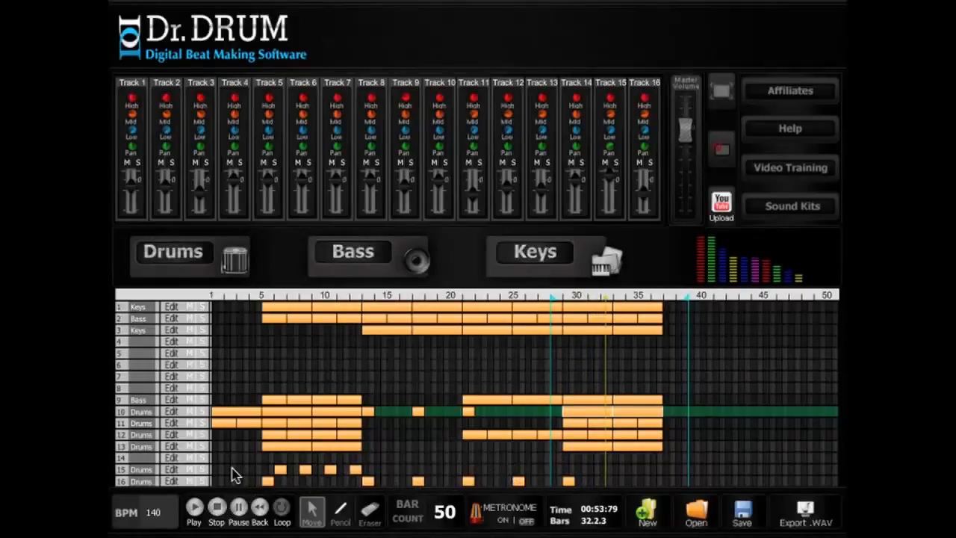
# Create a one-bar Dubstep 1 clip on track 14 at bar 28 with row 5 snares on steps 1, 5, 7 and 9 to 16.
pyautogui.click(556, 457)
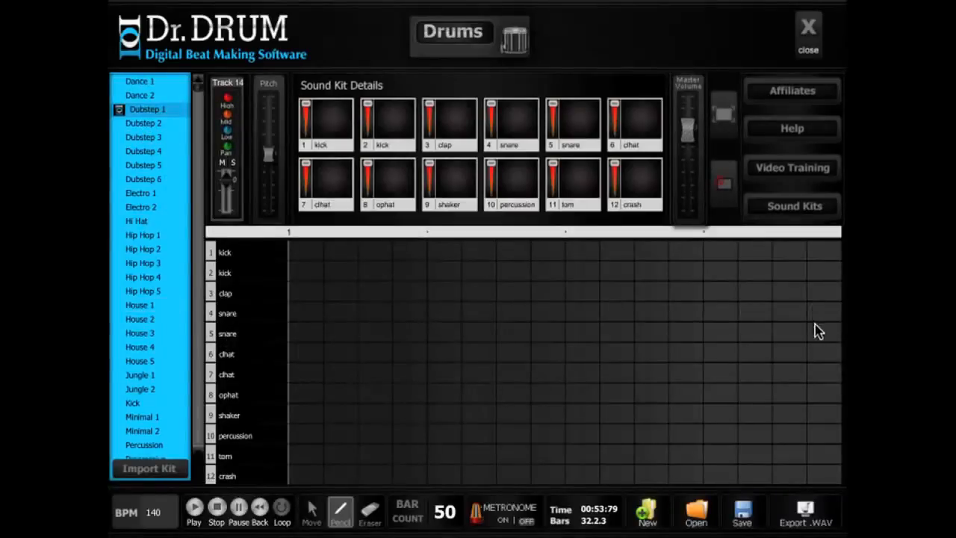
pyautogui.moveTo(817, 331)
pyautogui.mouseDown()
pyautogui.moveTo(754, 341)
pyautogui.moveTo(568, 340)
pyautogui.mouseUp()
pyautogui.click(502, 336)
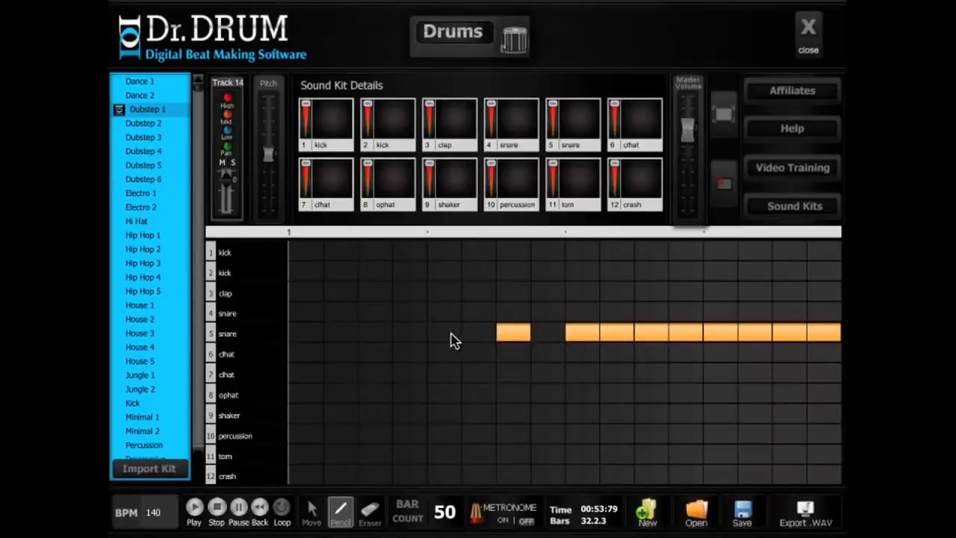
pyautogui.click(450, 336)
pyautogui.click(303, 336)
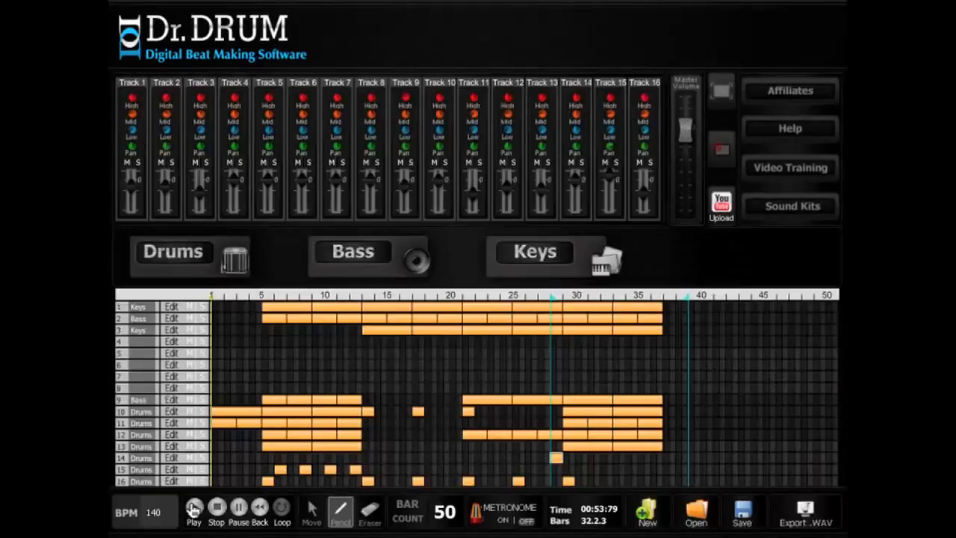
# Play the looped section and lower the volume of track 14.
pyautogui.click(193, 508)
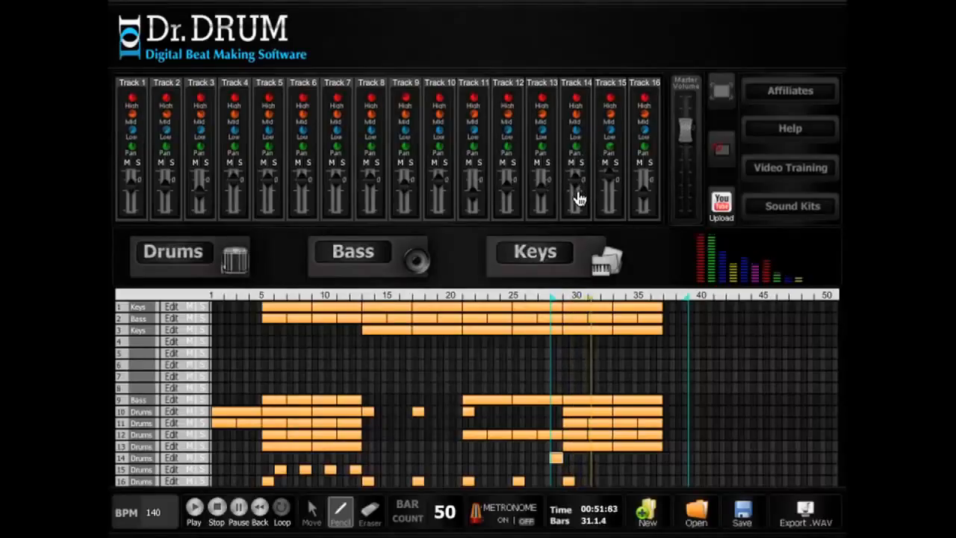
pyautogui.moveTo(578, 194); pyautogui.dragTo(577, 199)
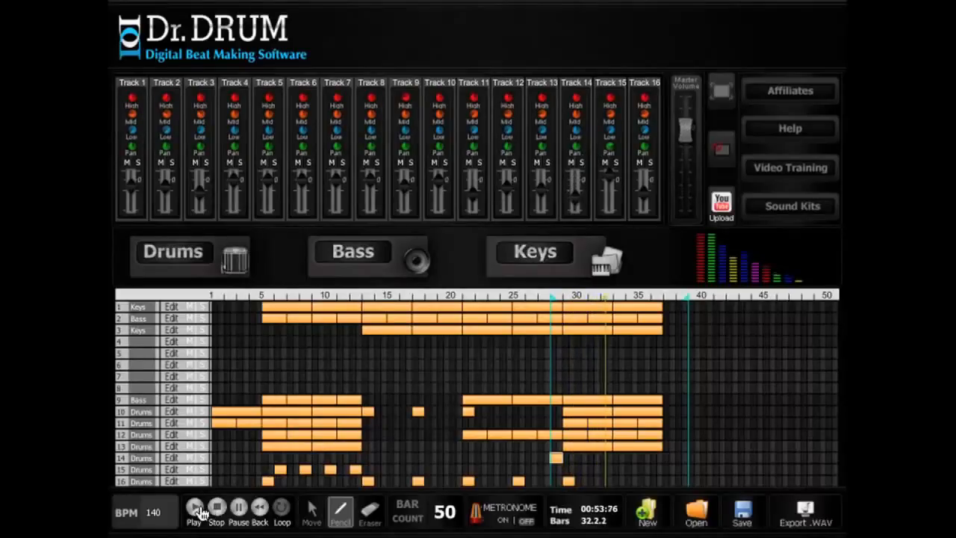
pyautogui.click(196, 509)
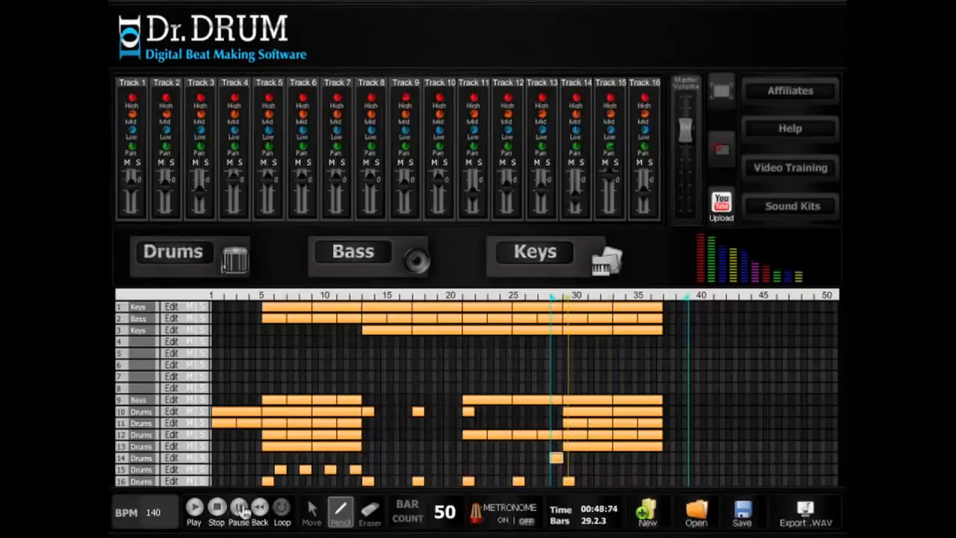
# Create a four-bar drum clip on track 14 at bars 29 to 32 with row 5 snares on beats 2 and 4 of every bar.
pyautogui.click(323, 525)
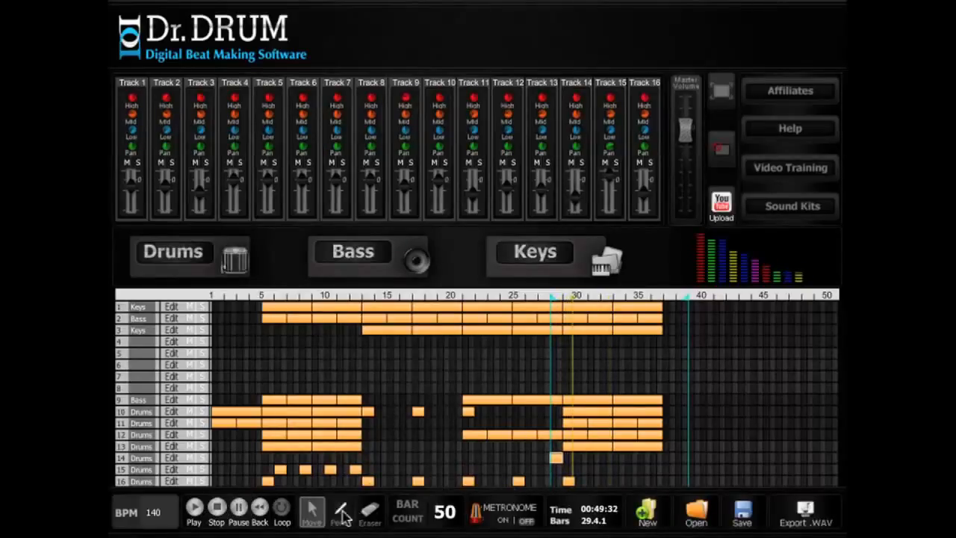
pyautogui.moveTo(571, 458); pyautogui.dragTo(614, 458)
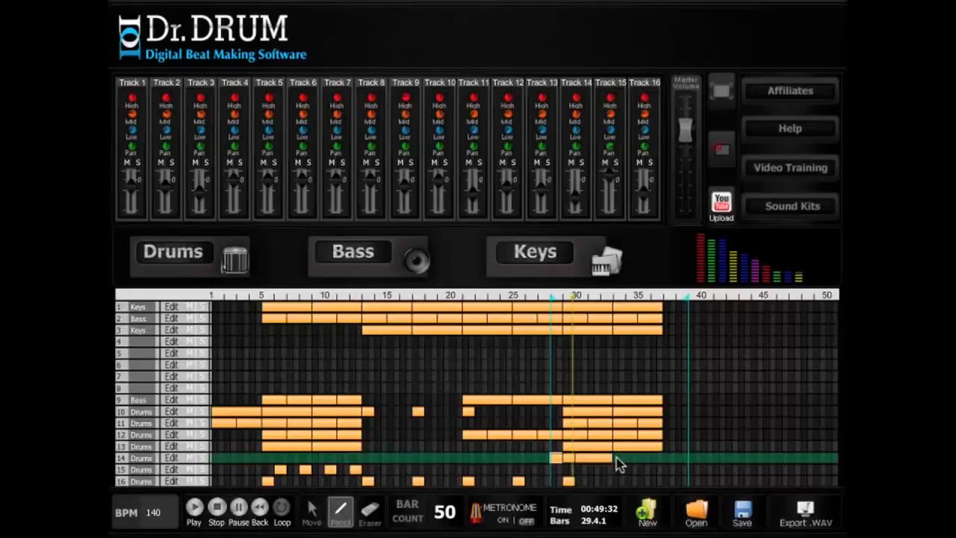
pyautogui.click(173, 457)
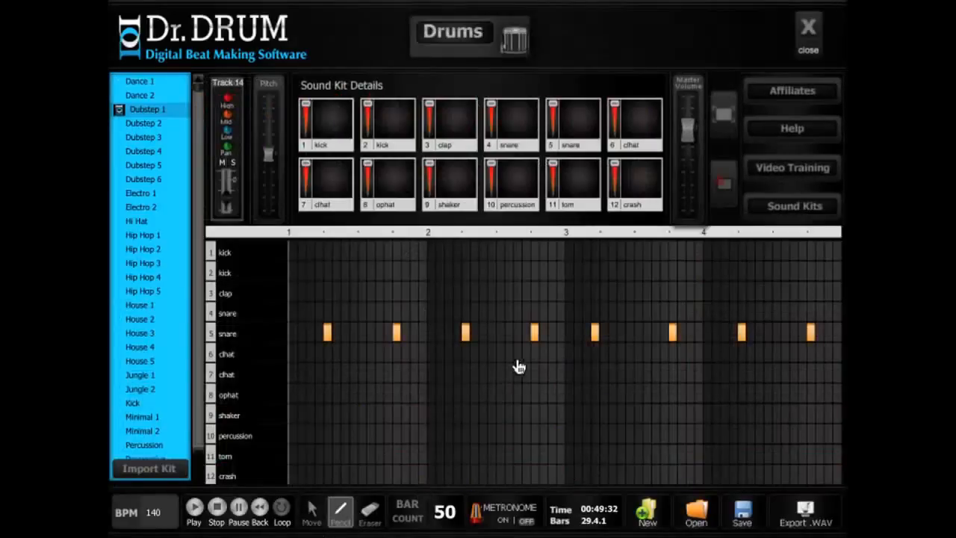
pyautogui.press('m')
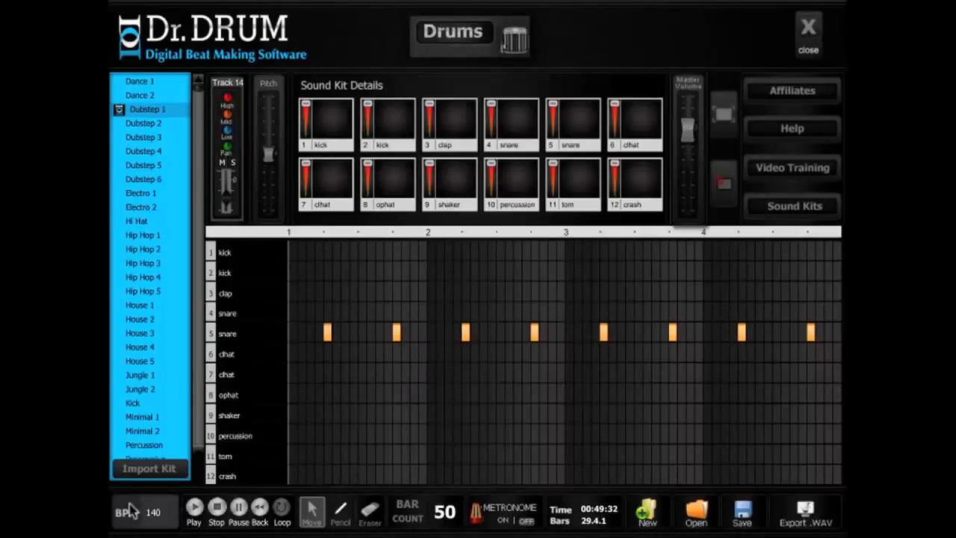
# Play the looped section and duplicate the four-bar track 14 snare clip to bars 33 to 36.
pyautogui.press('Escape')
pyautogui.press('space')
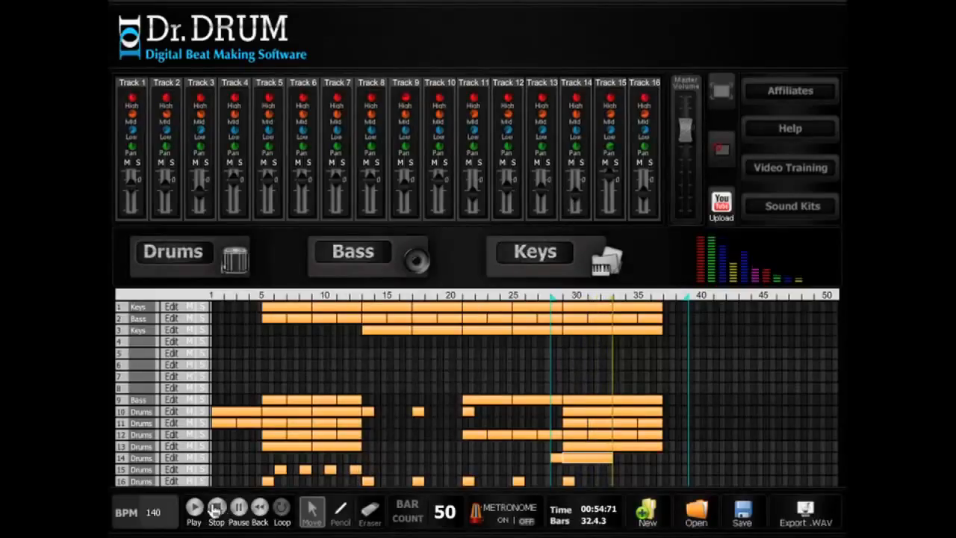
pyautogui.moveTo(573, 459); pyautogui.dragTo(620, 459)
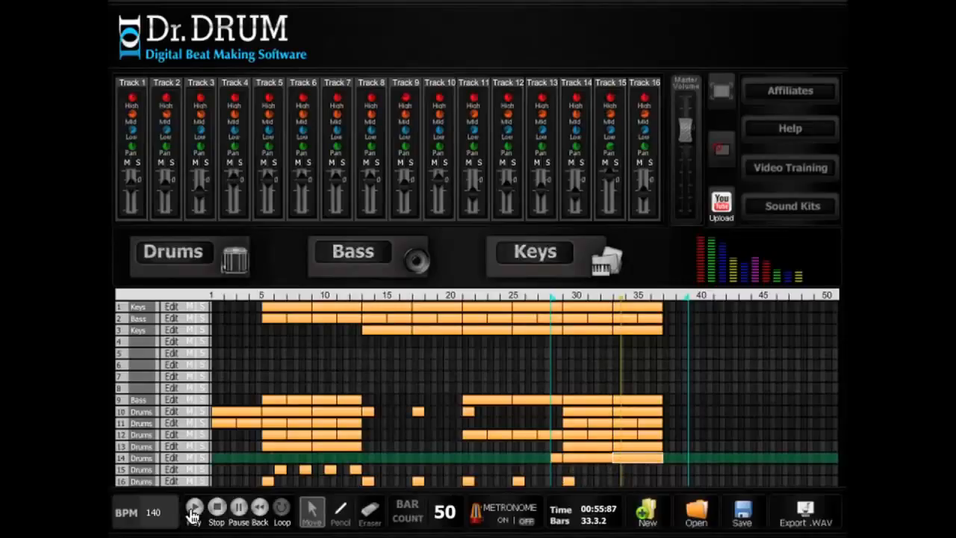
# Play the loop with its end extended to bar 45 and copy the track 16 hit from bar 29 to bar 37.
pyautogui.click(281, 515)
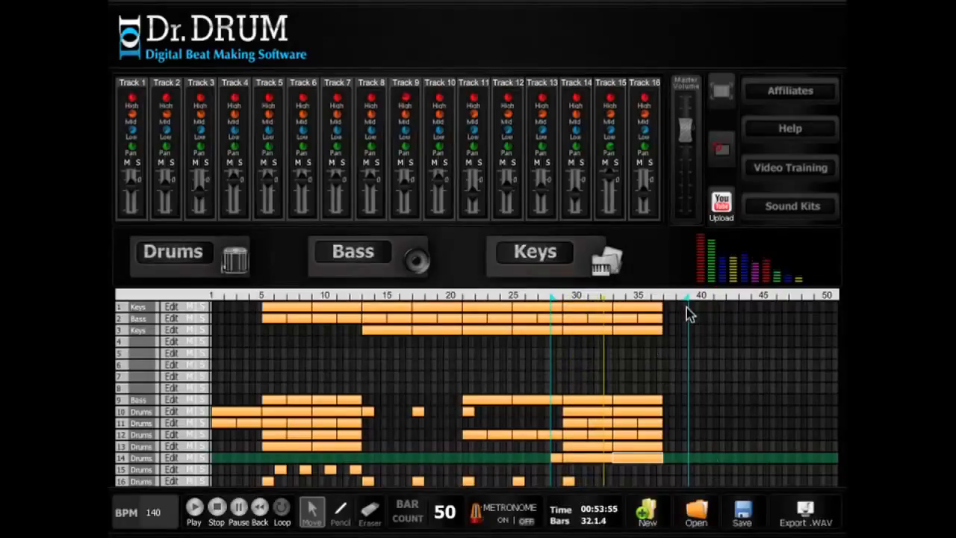
pyautogui.moveTo(691, 305); pyautogui.dragTo(764, 303)
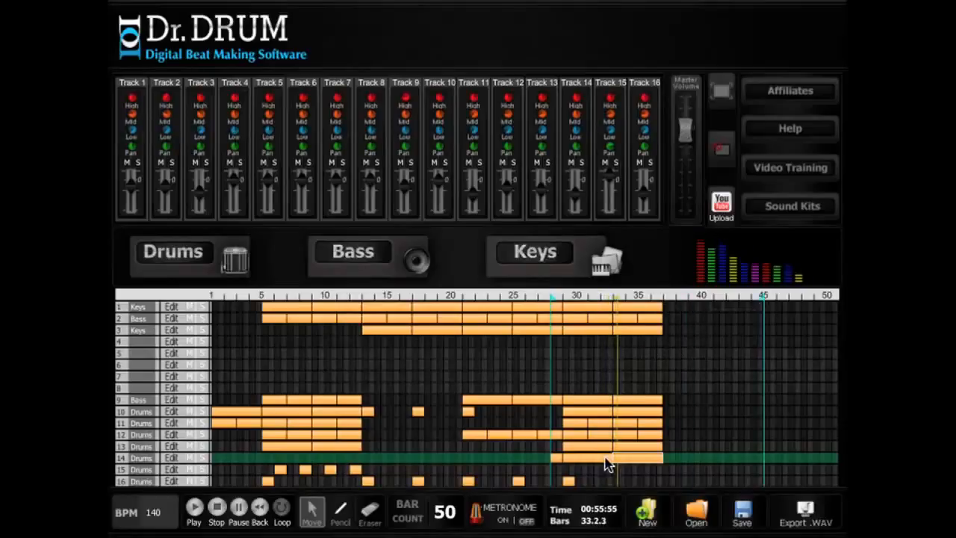
pyautogui.click(568, 485)
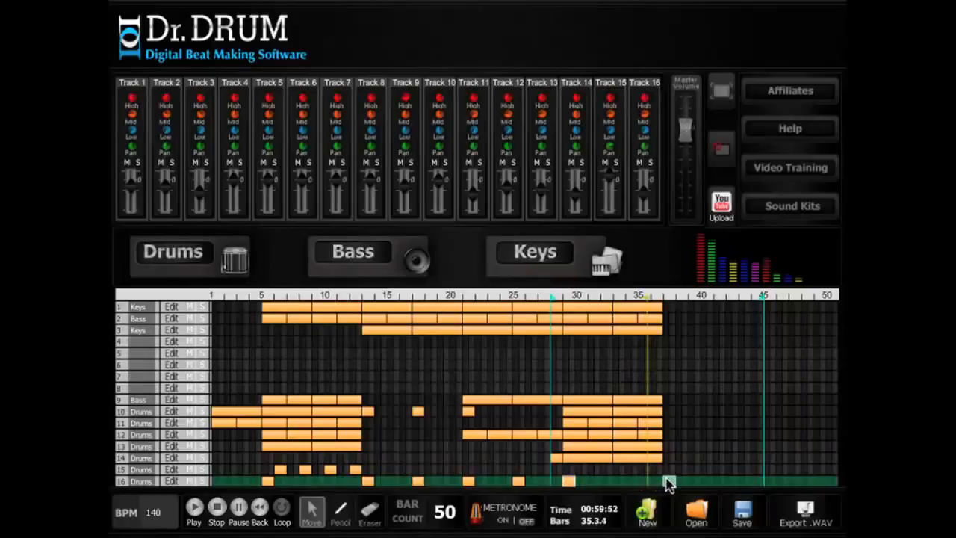
pyautogui.moveTo(666, 478); pyautogui.dragTo(669, 482)
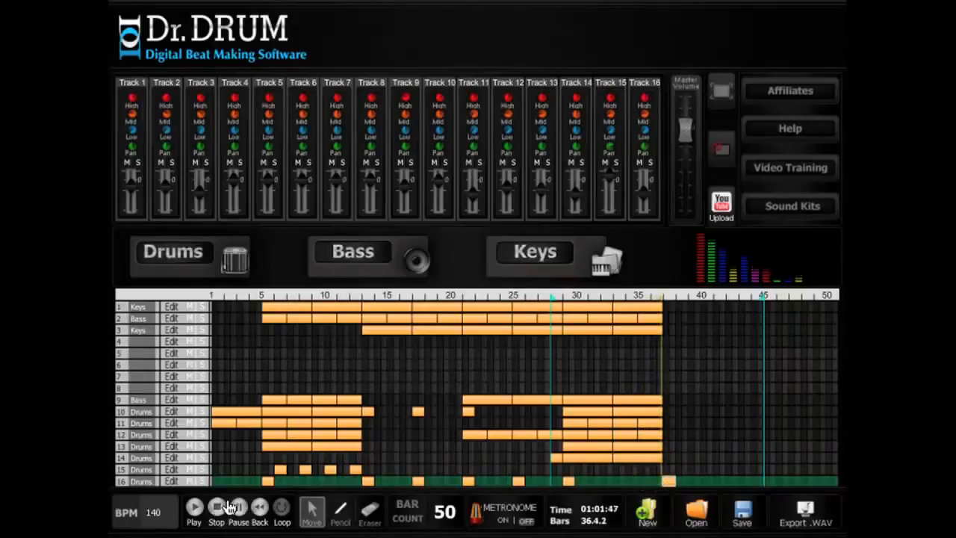
# Move the loop start to bar 34, beat 2, and play the looped section.
pyautogui.click(653, 461)
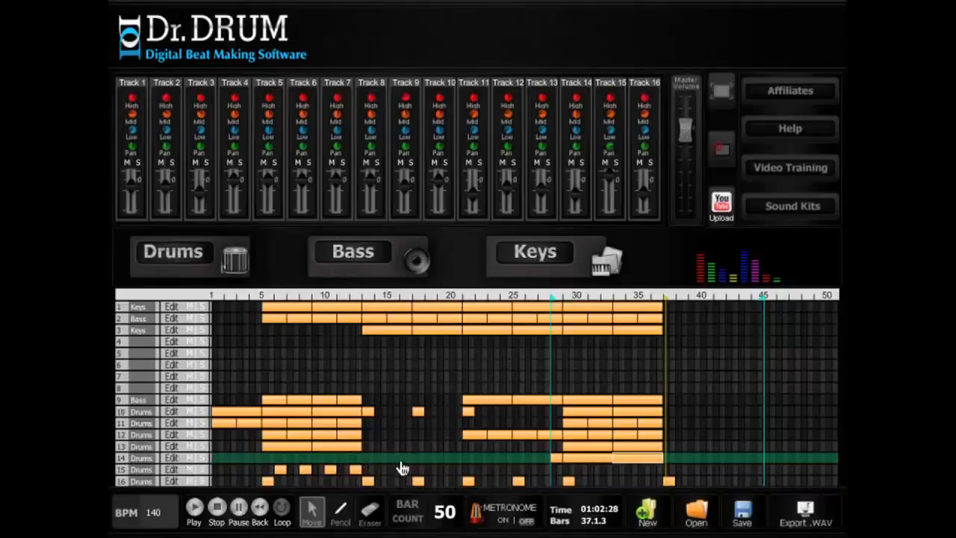
pyautogui.click(171, 458)
pyautogui.click(344, 515)
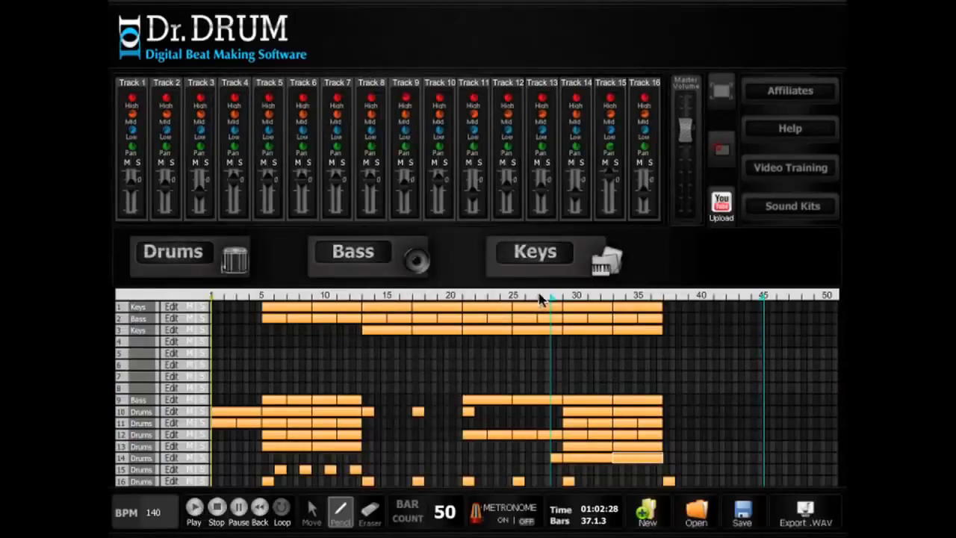
pyautogui.moveTo(594, 299); pyautogui.dragTo(630, 297)
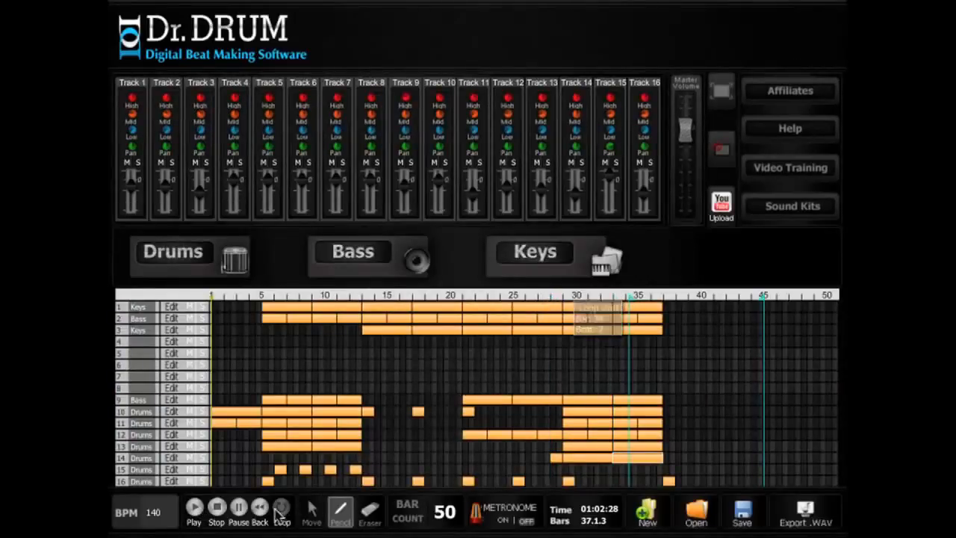
pyautogui.click(192, 512)
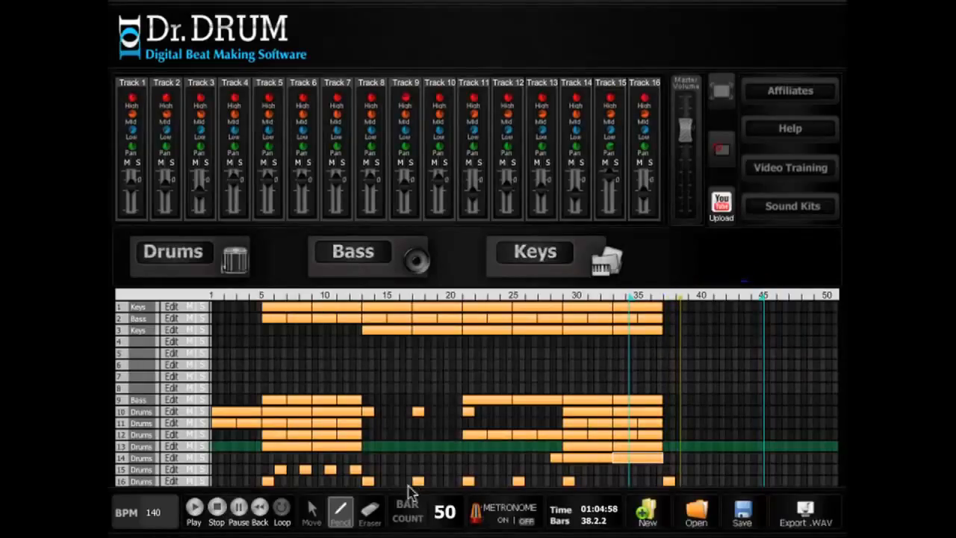
# Duplicate the clips on tracks 1 to 3 and 9 to 14 to bars 37 to 44, and copy track 3's new clips to track 4.
pyautogui.click(312, 513)
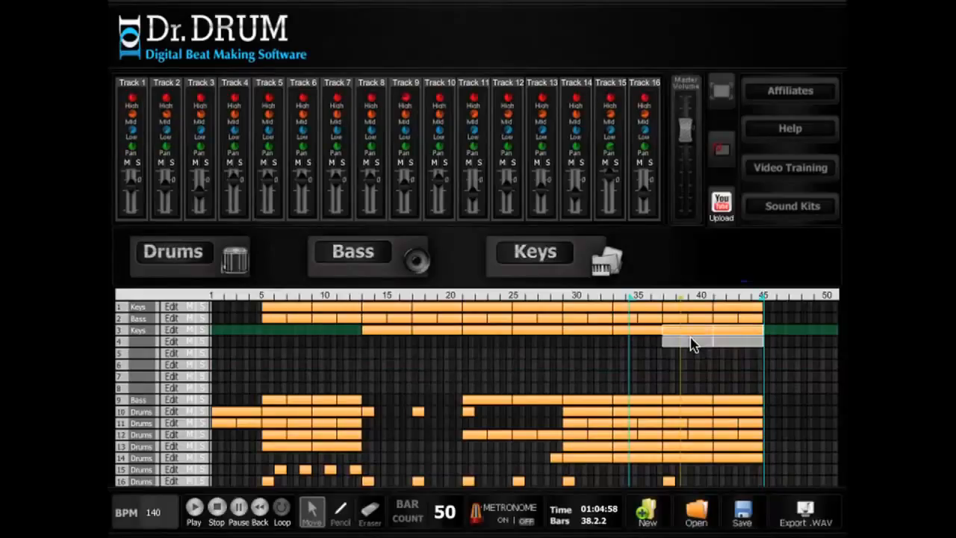
pyautogui.click(690, 342)
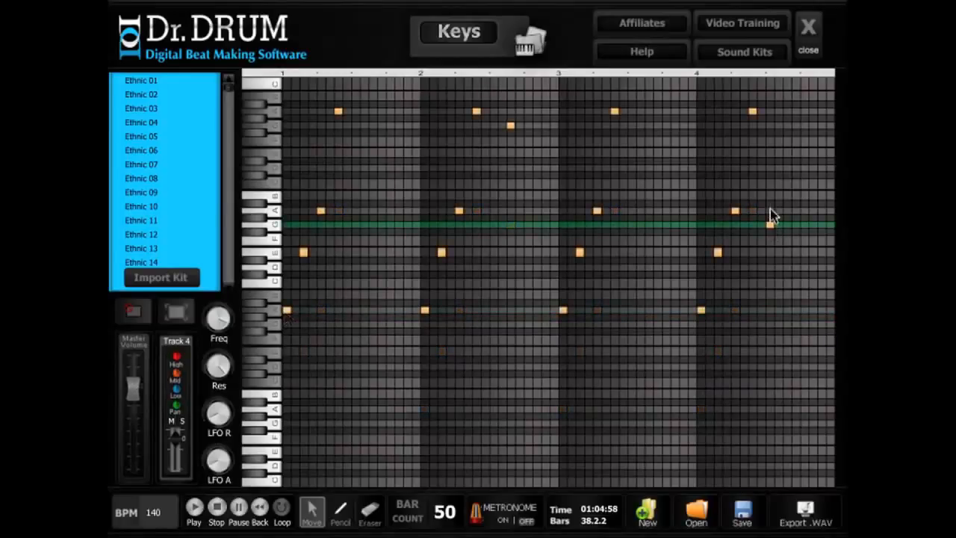
# Raise the track 4 melody to higher octave notes and add extra A and G notes at the ends of its phrases.
pyautogui.moveTo(772, 216); pyautogui.dragTo(769, 130)
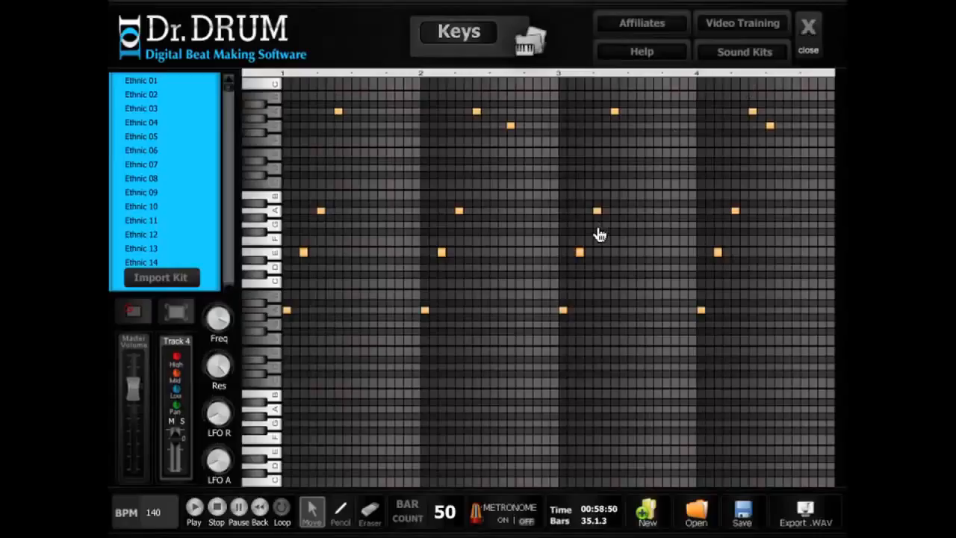
pyautogui.press('Escape')
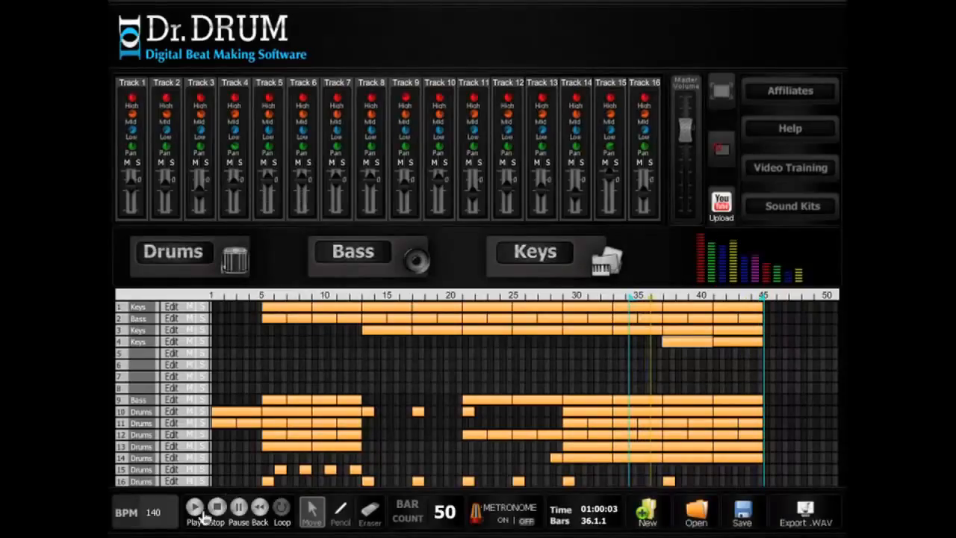
pyautogui.click(730, 345)
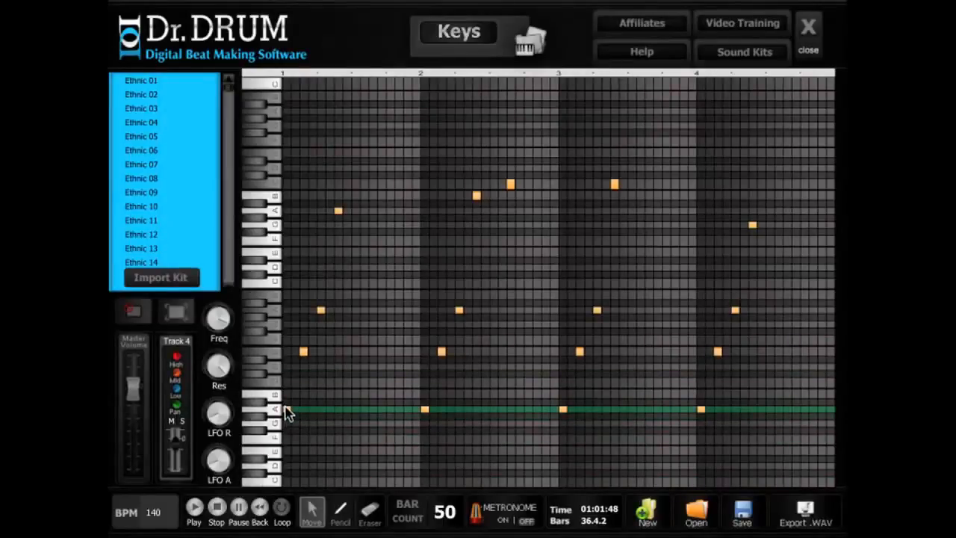
pyautogui.click(287, 310)
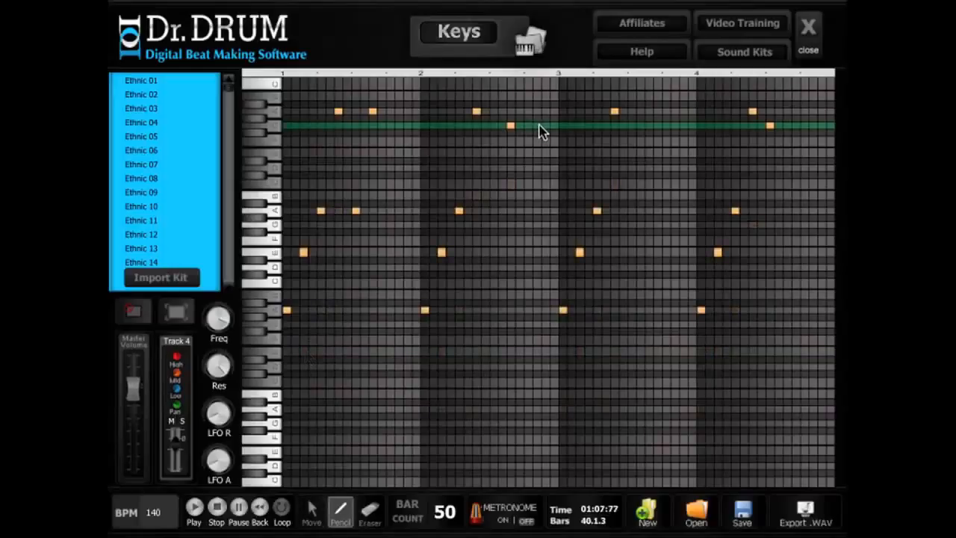
pyautogui.click(536, 125)
pyautogui.click(640, 111)
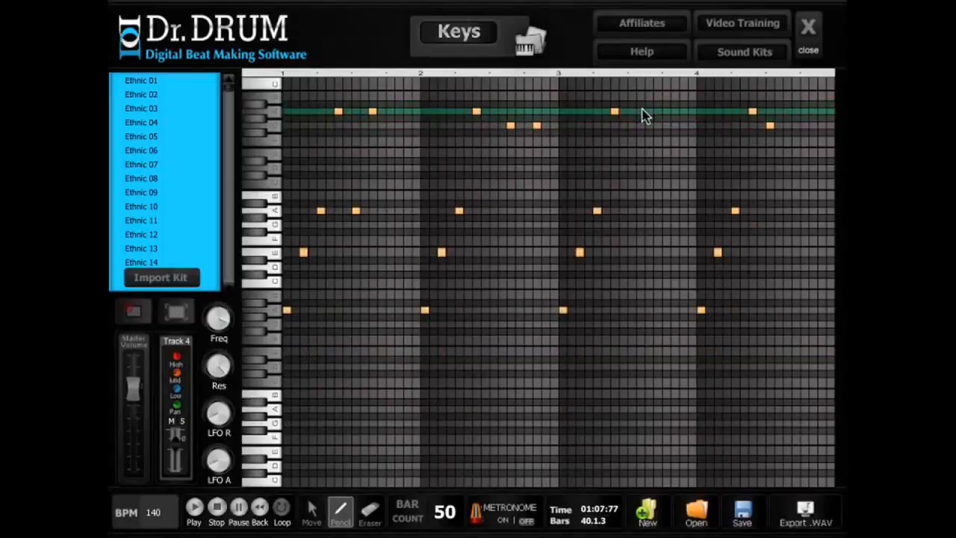
pyautogui.click(796, 125)
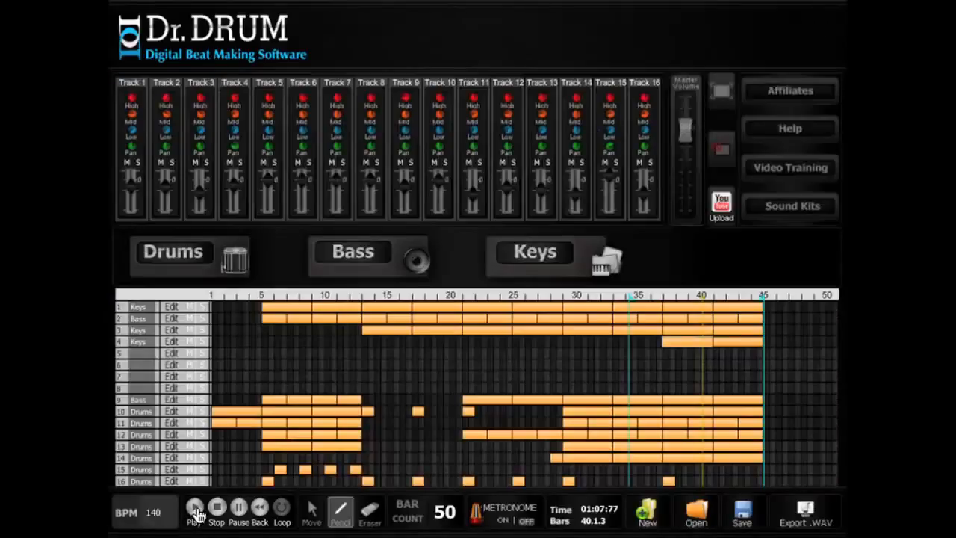
# Extend the song to 60 bars, duplicating the track 9 to 14 clips to bars 45 to 60, and set the loop end to bar 55.
pyautogui.click(195, 511)
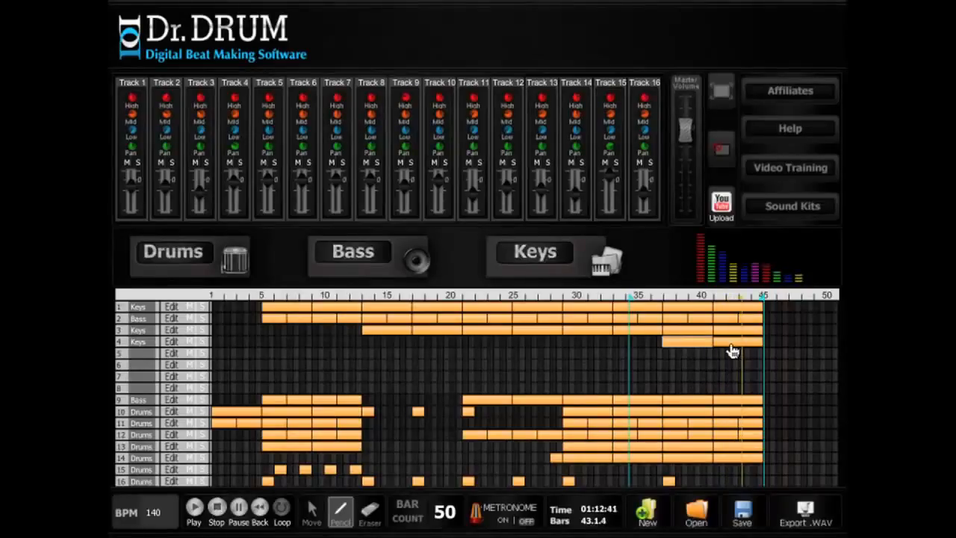
pyautogui.click(312, 510)
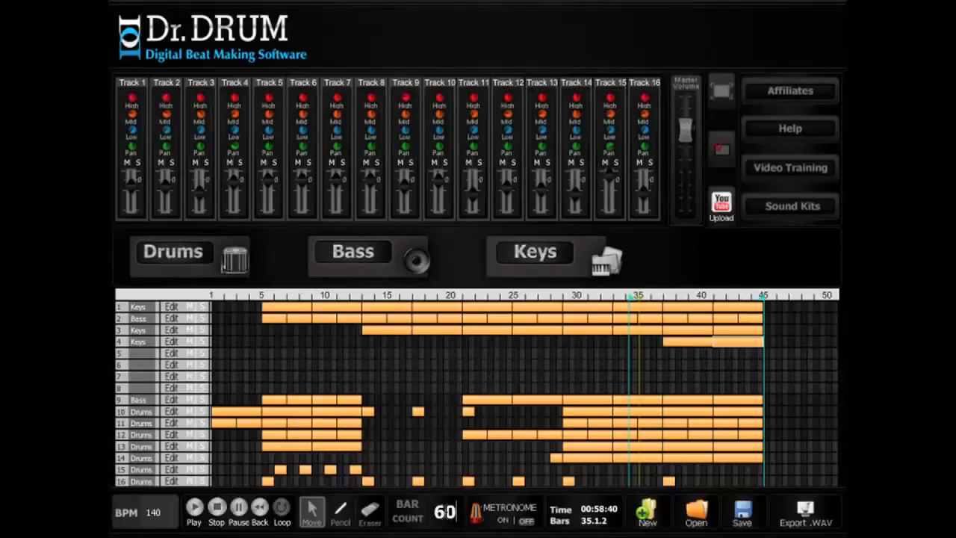
pyautogui.scroll(-1, 723, 356)
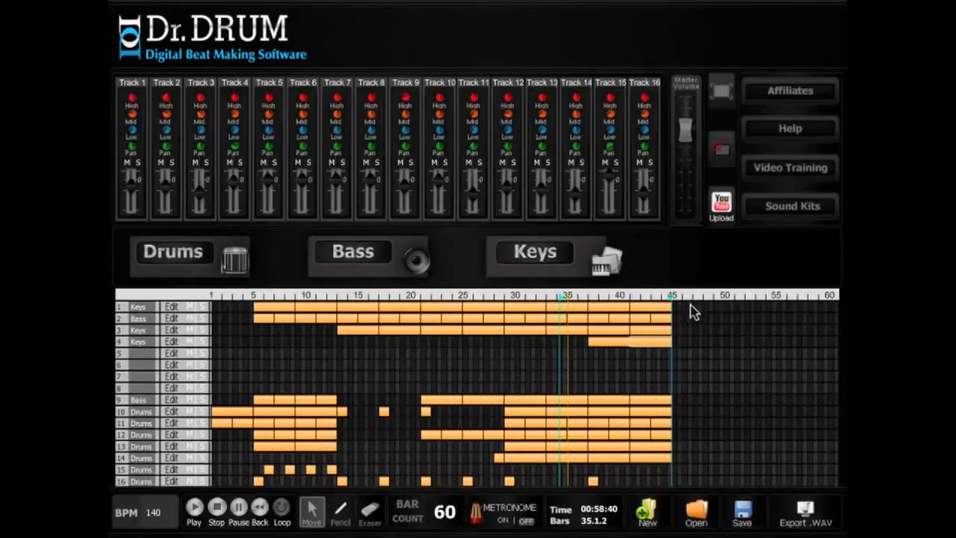
pyautogui.moveTo(686, 305); pyautogui.dragTo(774, 308)
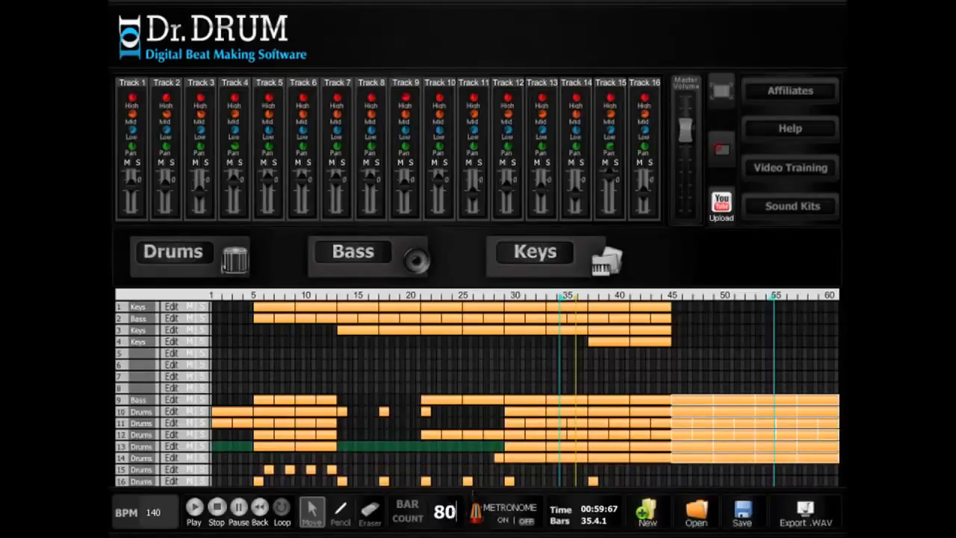
# Set the bar count to 80 and move the loop start to bar 43.
pyautogui.press('Return')
pyautogui.moveTo(475, 297); pyautogui.dragTo(542, 300)
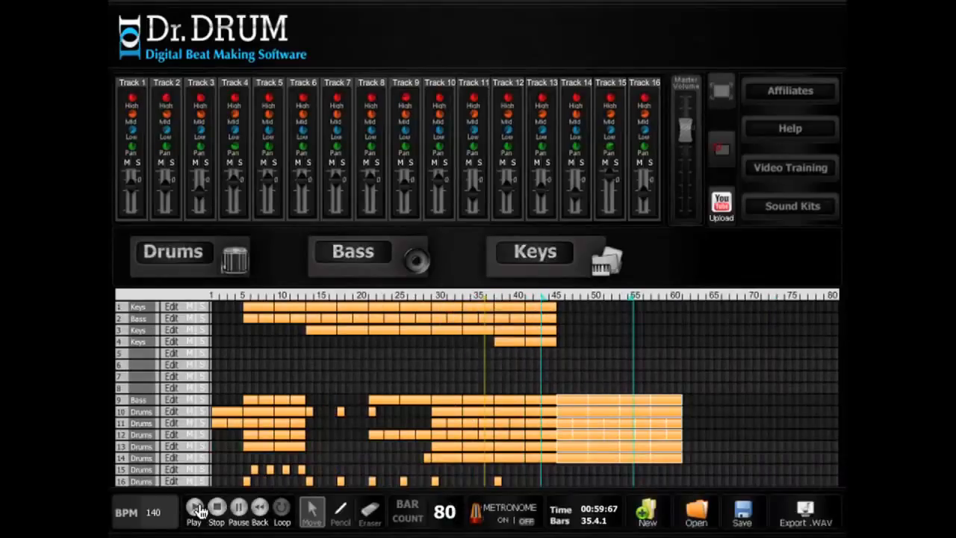
# Play the loop and copy the track 16 hit from bar 37 to bar 45.
pyautogui.click(498, 484)
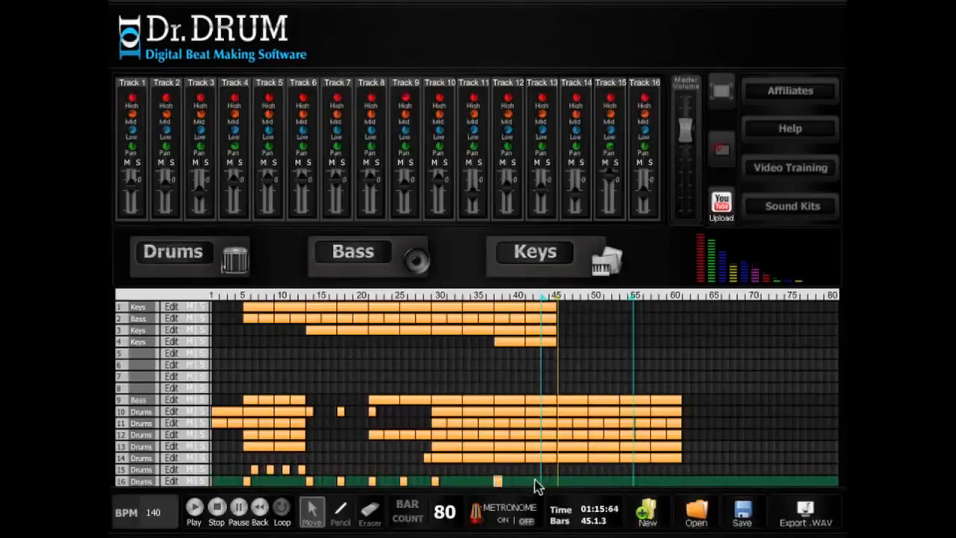
pyautogui.click(561, 482)
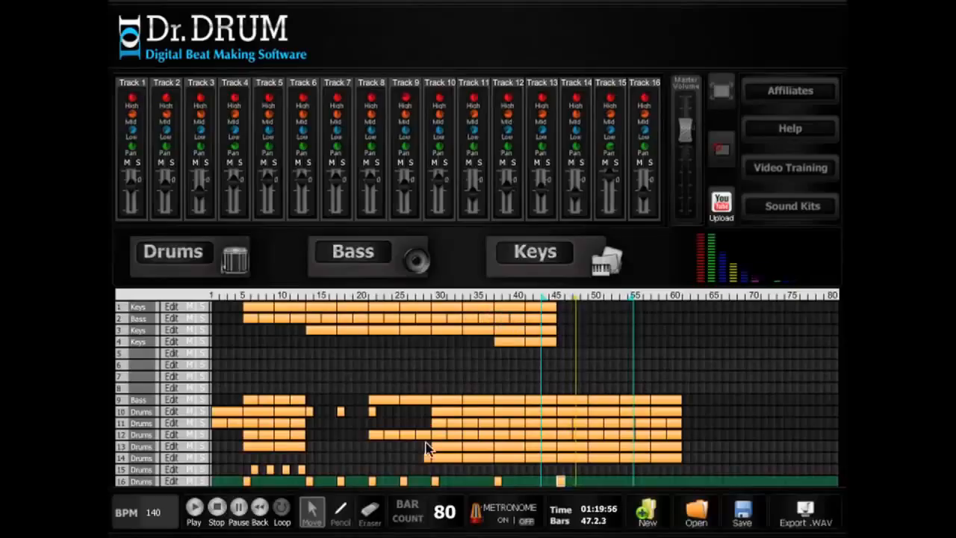
# Erase the track 9 bass clips from bar 49 to bar 60.
pyautogui.click(370, 511)
pyautogui.click(611, 399)
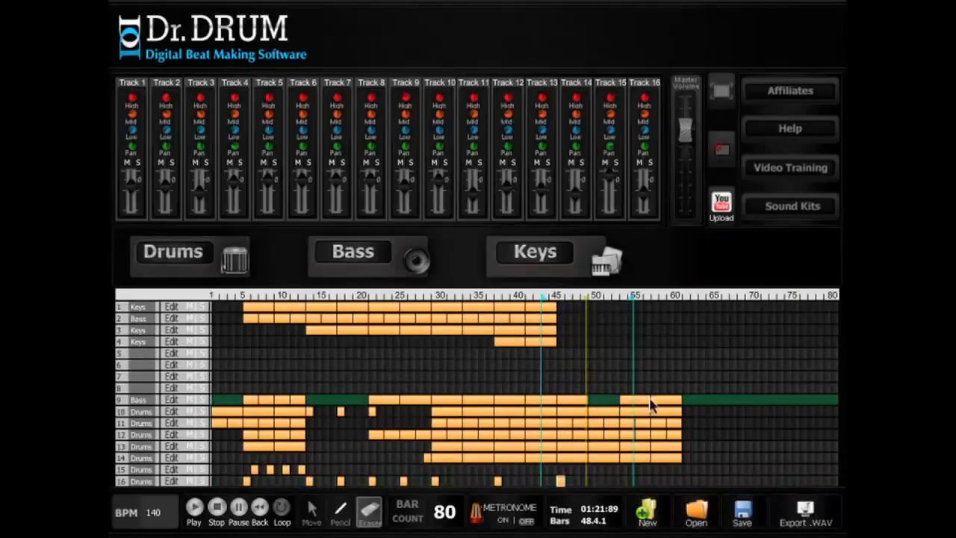
pyautogui.click(646, 399)
pyautogui.click(662, 401)
pyautogui.click(313, 512)
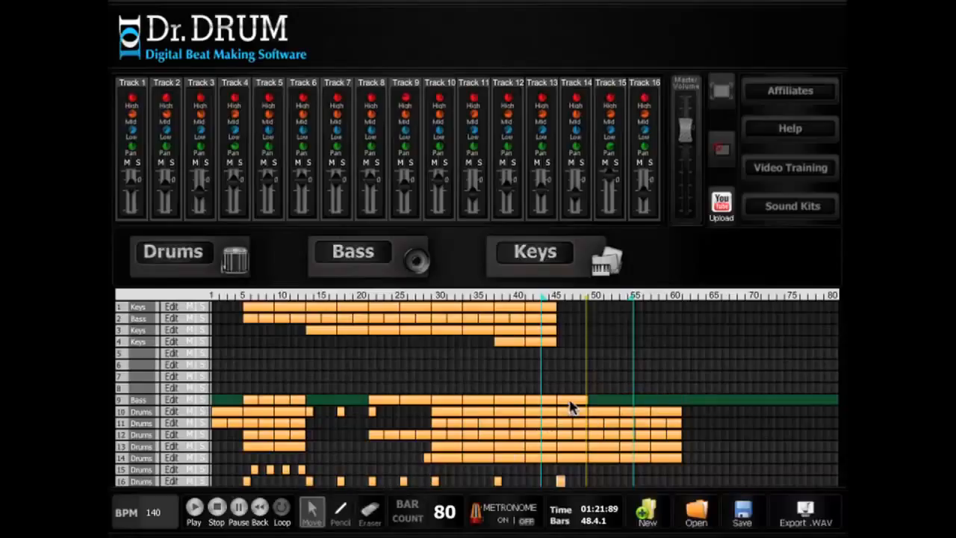
# Copy the remaining track 9 bass clip back over bars 49 to 60.
pyautogui.press('super+v')
pyautogui.click(608, 401)
pyautogui.moveTo(628, 405); pyautogui.dragTo(662, 405)
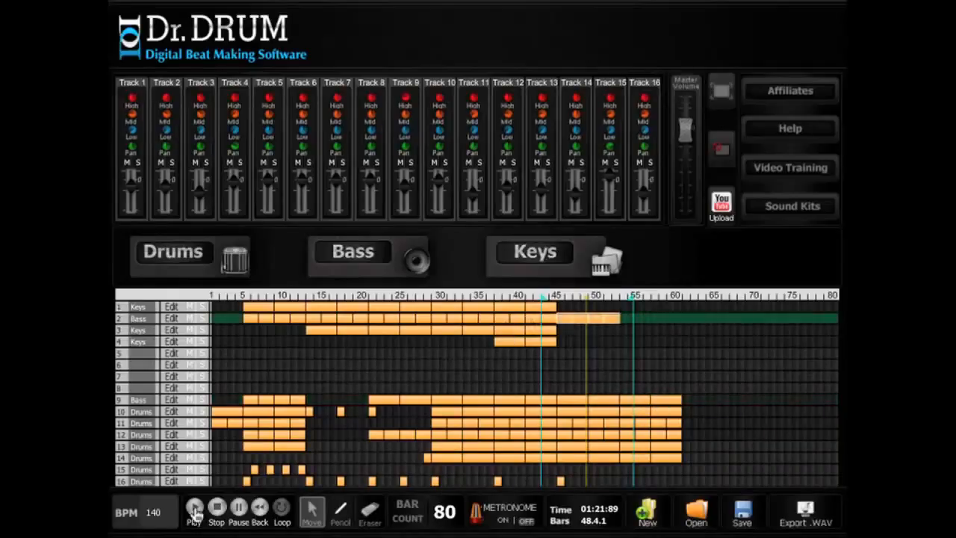
# Duplicate the track 2 bass clips to bars 45 to 52 and play the loop with its end extended to bar 63.
pyautogui.click(196, 511)
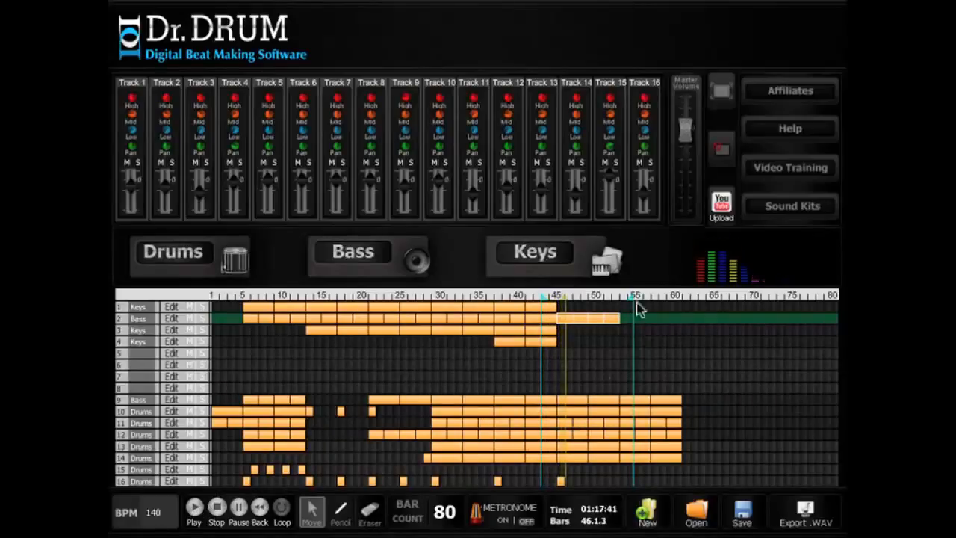
pyautogui.moveTo(672, 303); pyautogui.dragTo(700, 303)
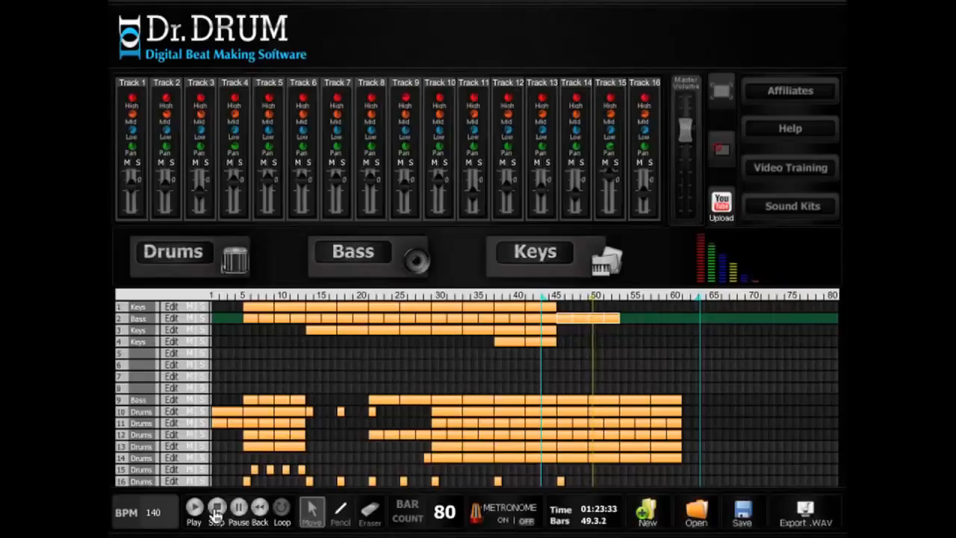
pyautogui.click(216, 511)
# Erase the track 9 bass clips at bars 45 to 60.
pyautogui.click(369, 512)
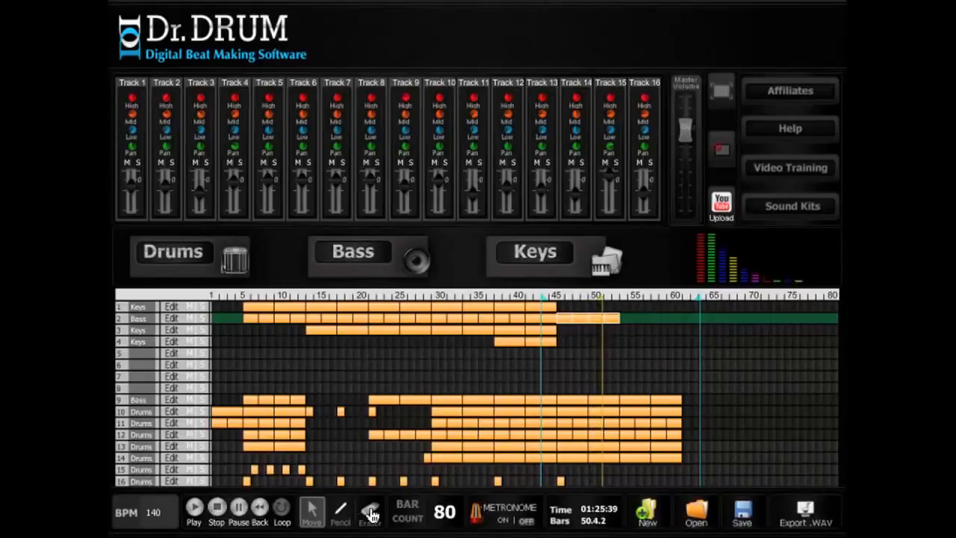
pyautogui.moveTo(671, 401); pyautogui.dragTo(590, 401)
pyautogui.click(312, 522)
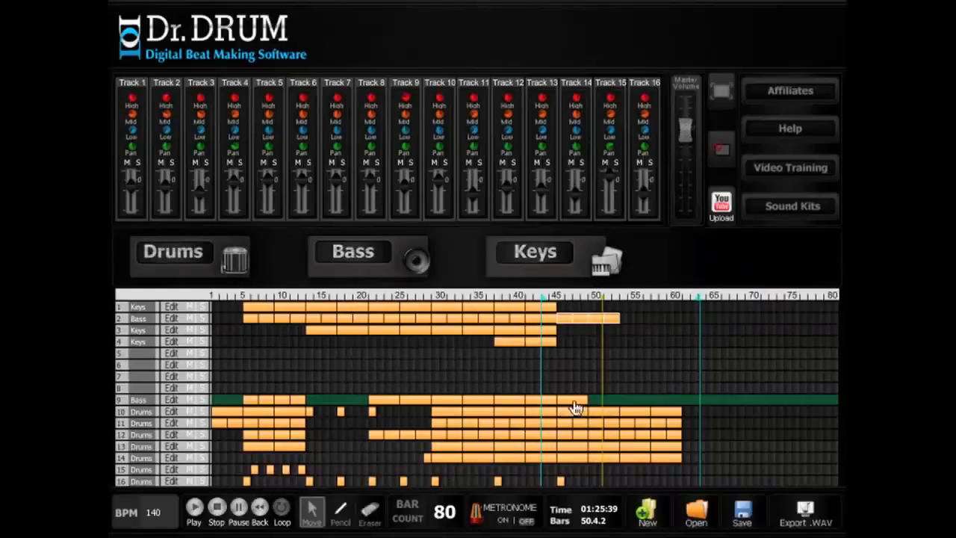
pyautogui.click(370, 514)
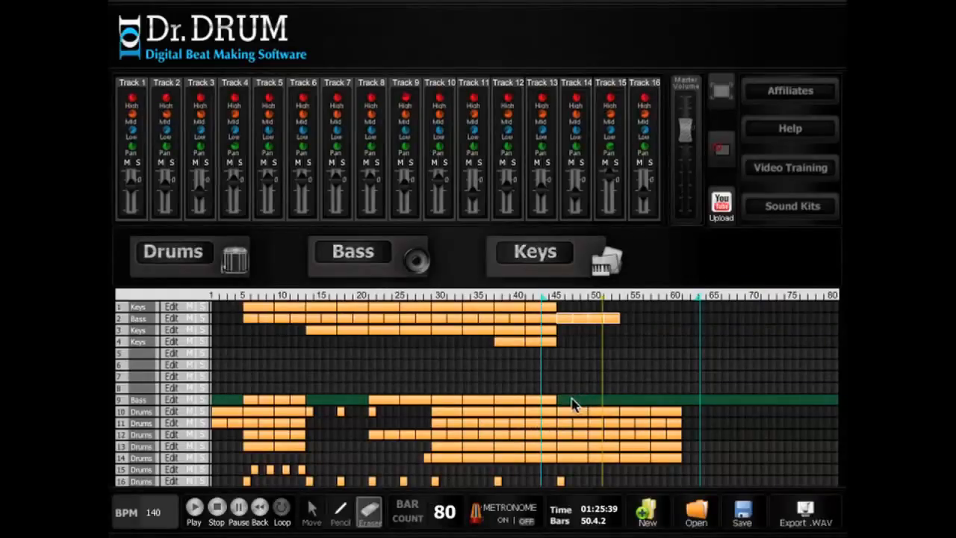
pyautogui.click(312, 513)
# Copy the track 9 bass clips from bars 5 to 12 to bars 45 to 52 and play the looped section.
pyautogui.click(298, 402)
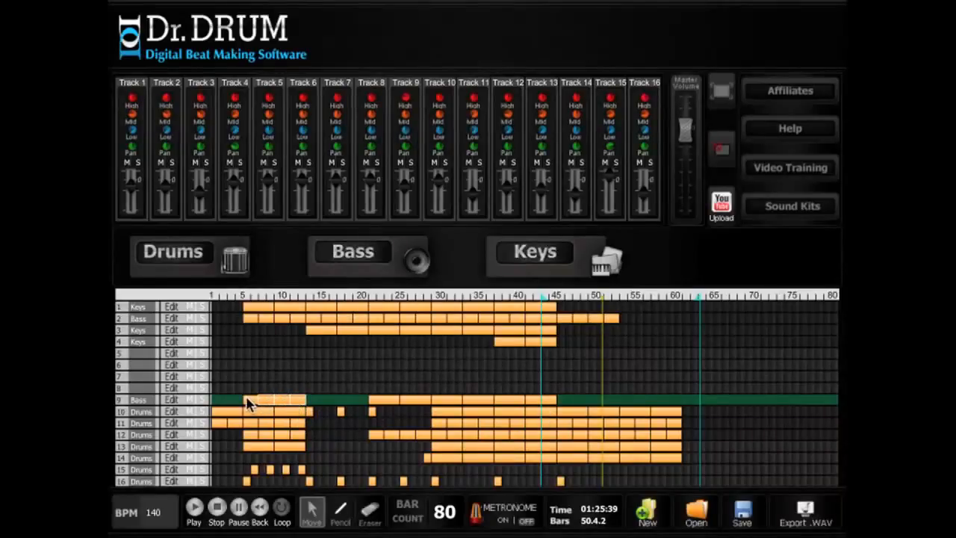
pyautogui.hotkey('ctrl', 'v')
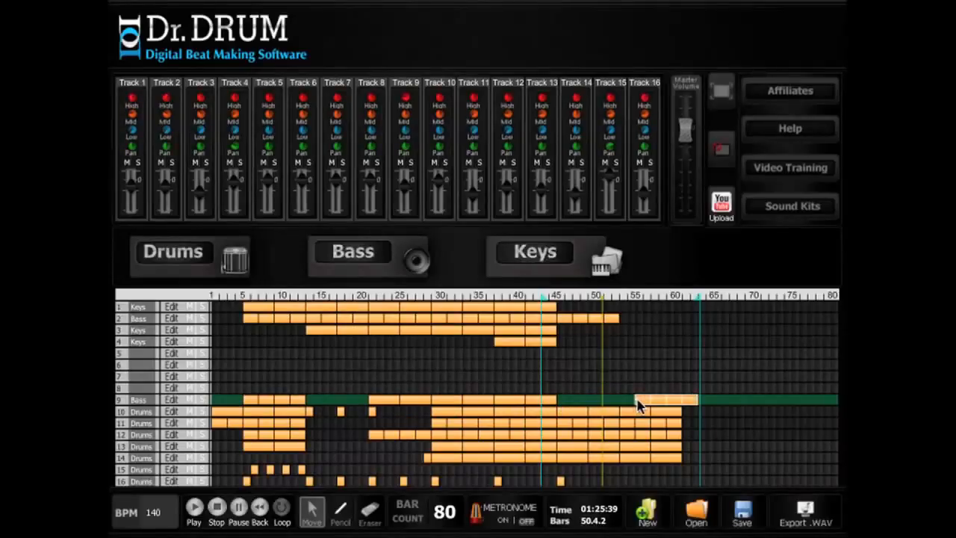
pyautogui.click(639, 403)
pyautogui.moveTo(564, 404); pyautogui.dragTo(563, 403)
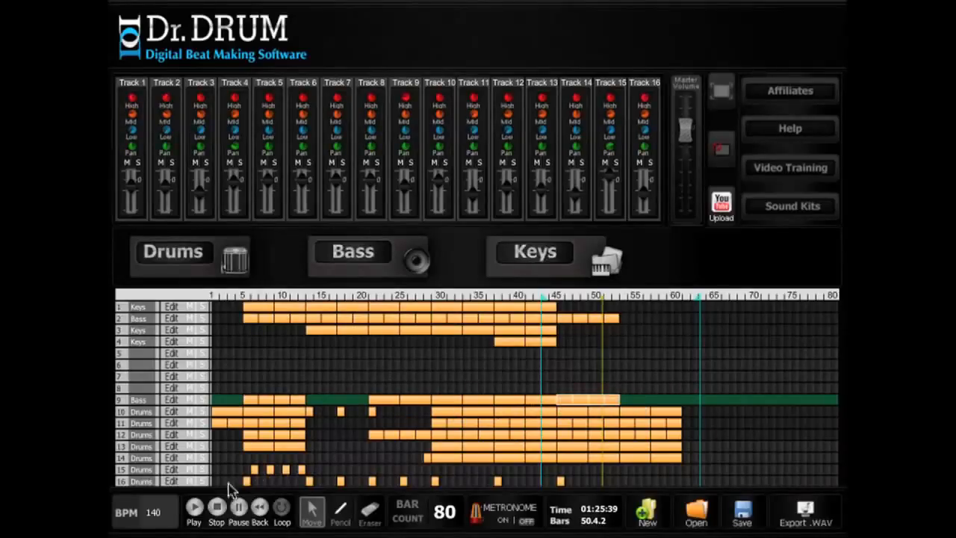
pyautogui.click(276, 514)
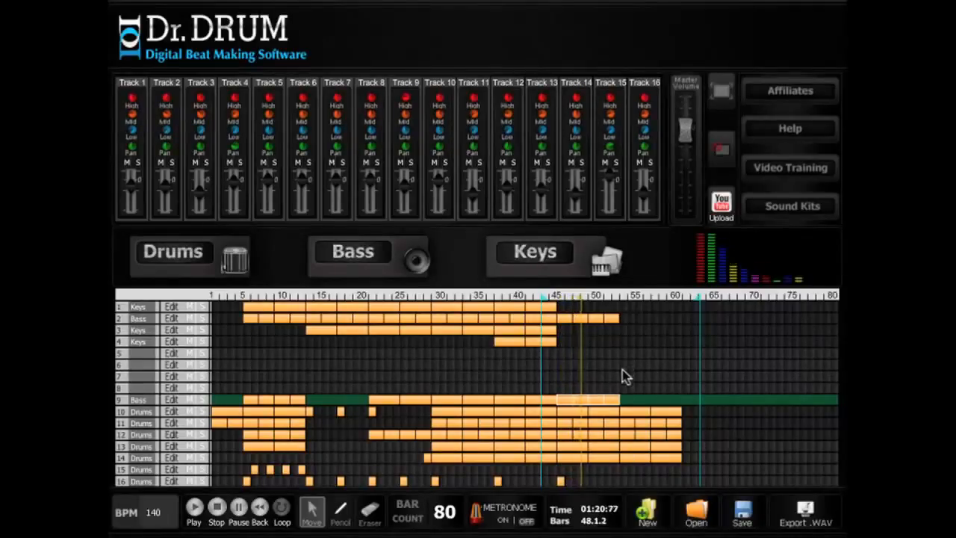
# Copy the track 16 drum hit from bar 45 to bar 53 and the track 9 bass clips from bars 45–52 to bars 53–60.
pyautogui.click(562, 482)
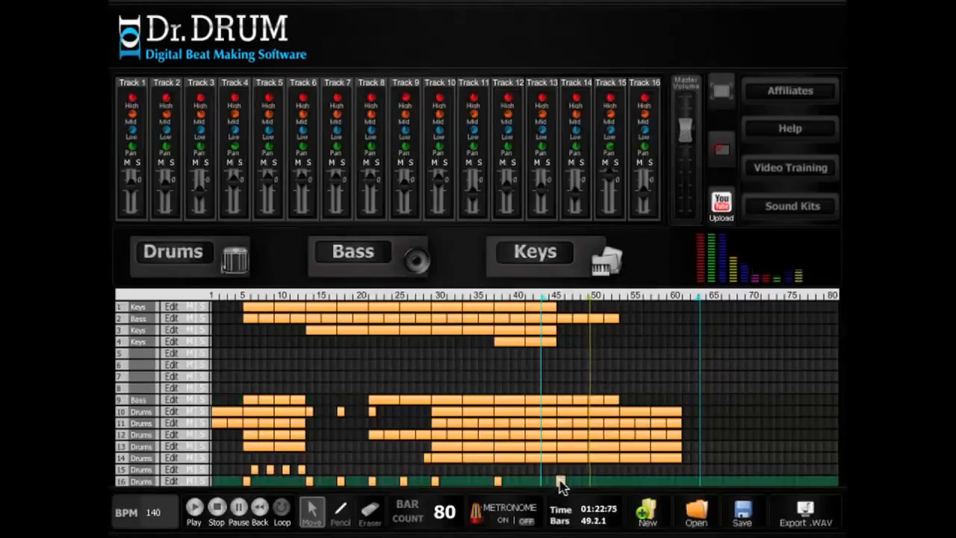
pyautogui.click(623, 482)
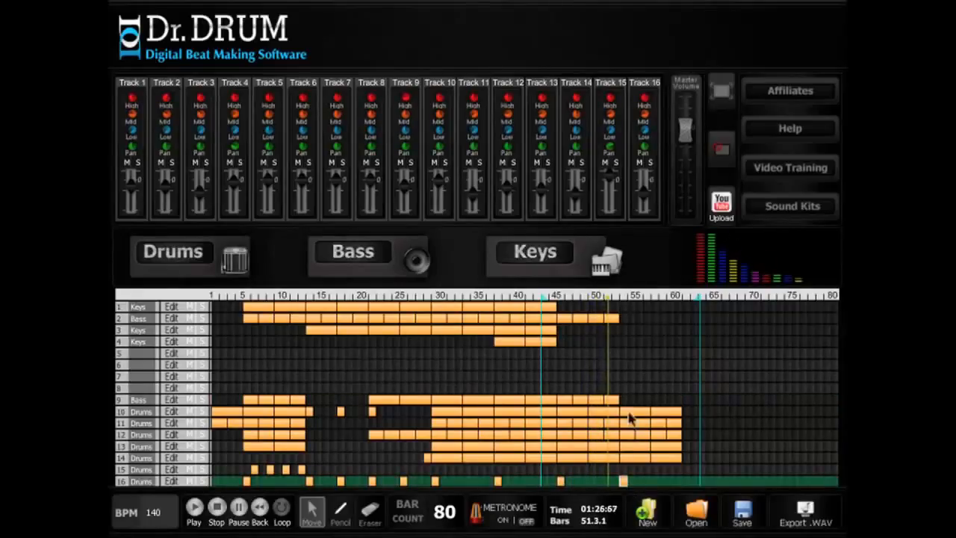
pyautogui.click(609, 400)
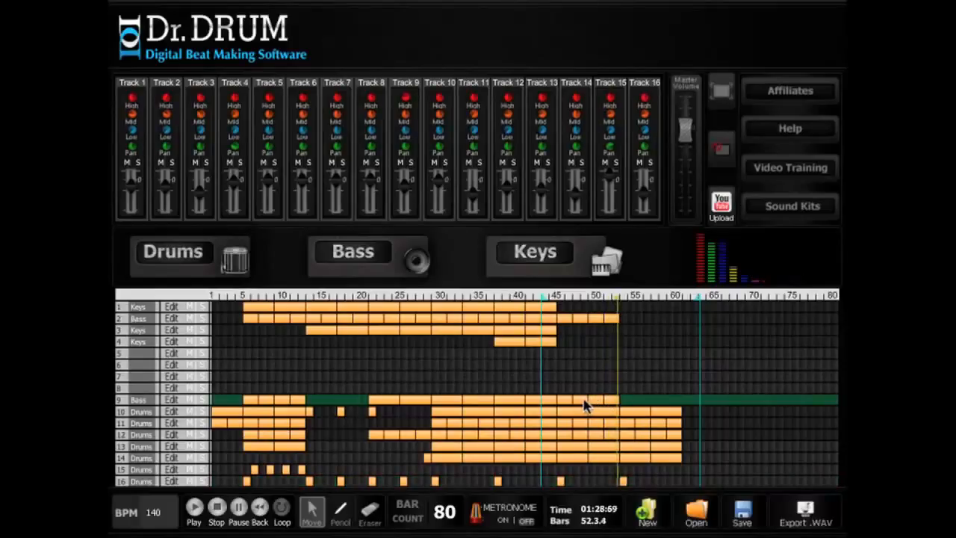
pyautogui.click(568, 400)
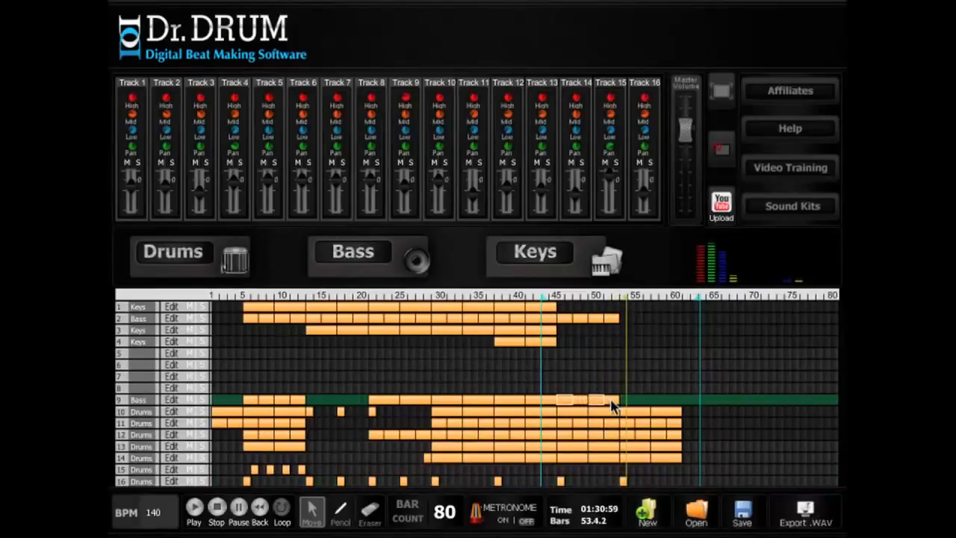
pyautogui.click(611, 401)
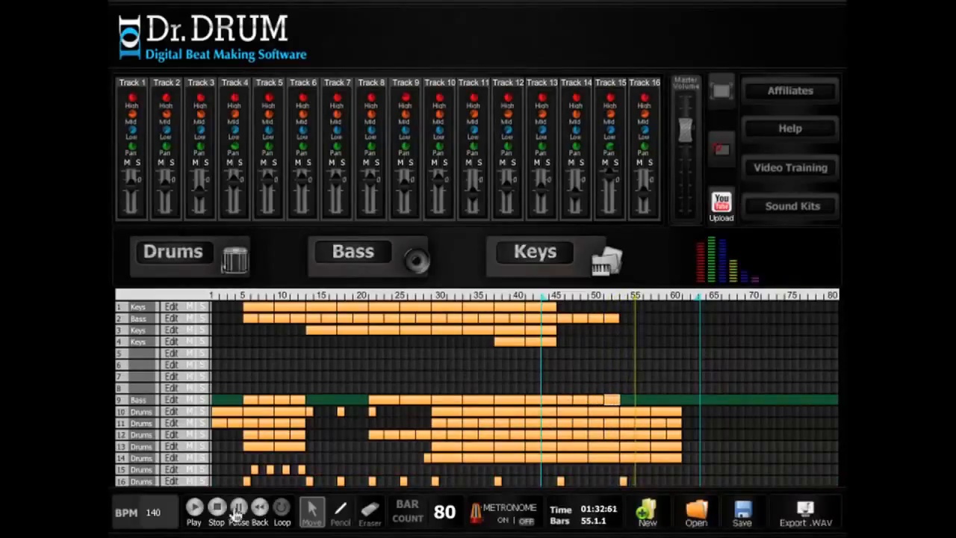
pyautogui.click(222, 511)
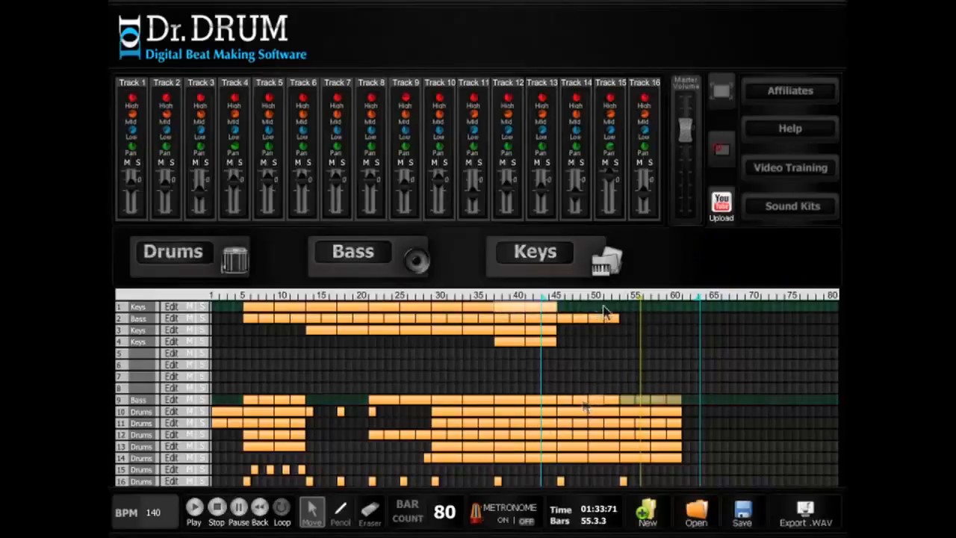
# Copy the last two track 1 keys clips to bars 53 to 60 and move the loop start to about bar 50.
pyautogui.moveTo(600, 307); pyautogui.dragTo(625, 312)
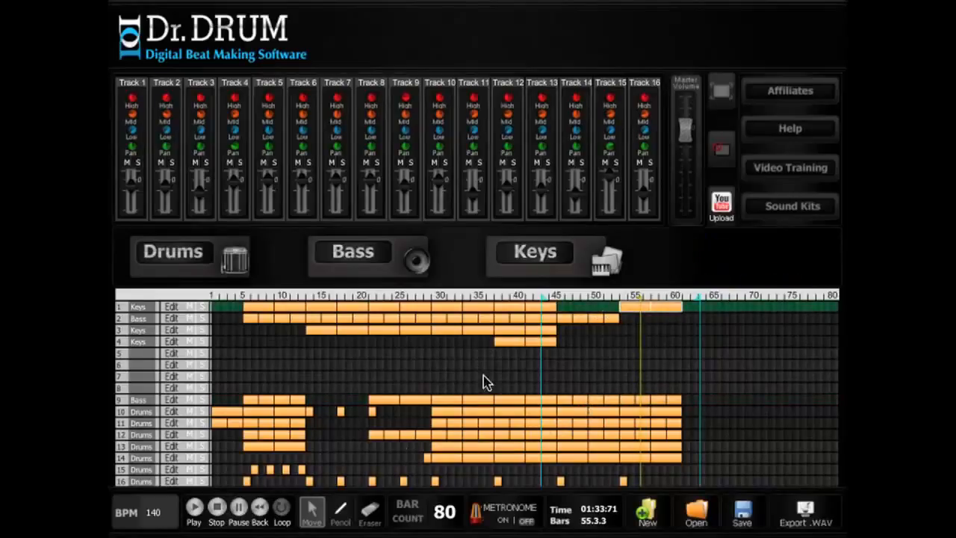
pyautogui.moveTo(544, 299); pyautogui.dragTo(602, 304)
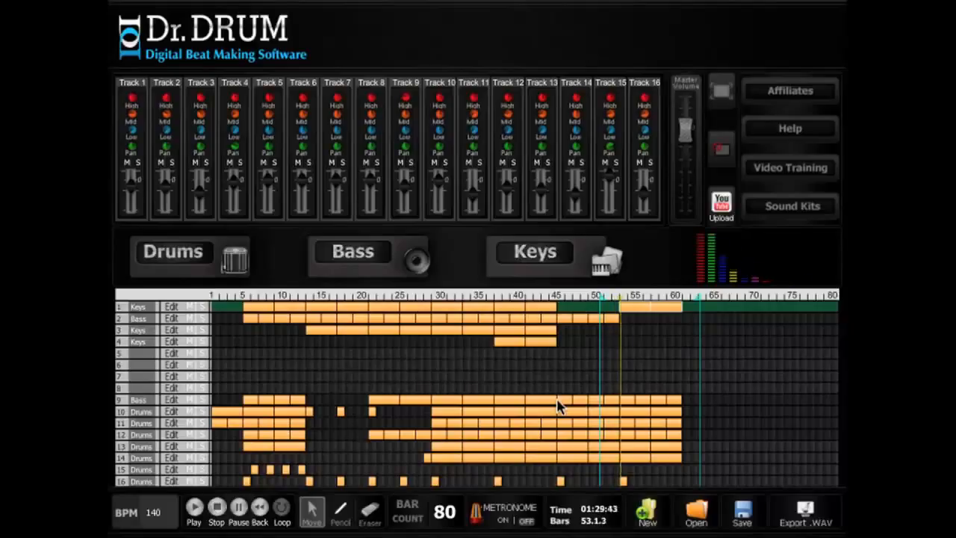
# Duplicate the track 2 bass clips over bars 53 to 76 and extend the track 9 bass and most drum tracks through bar 76.
pyautogui.click(601, 320)
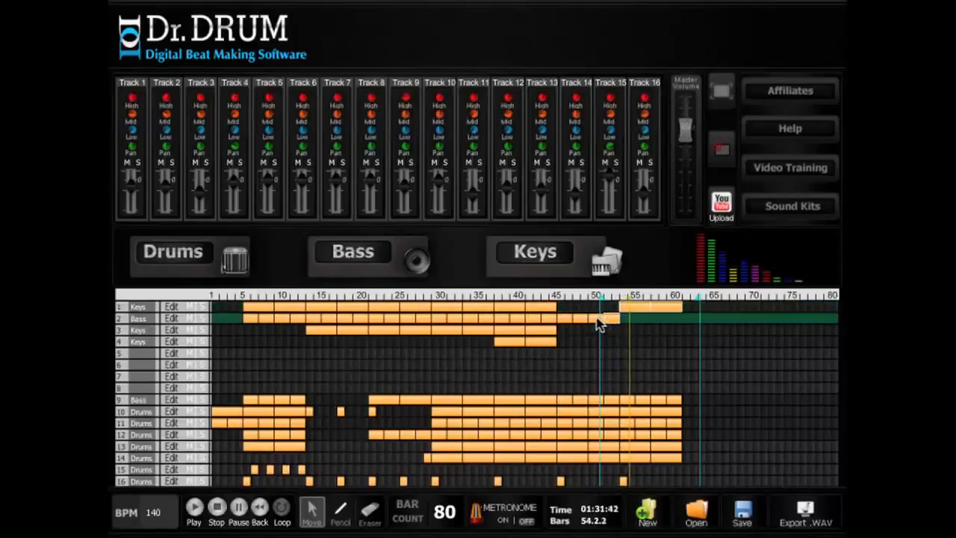
pyautogui.click(663, 309)
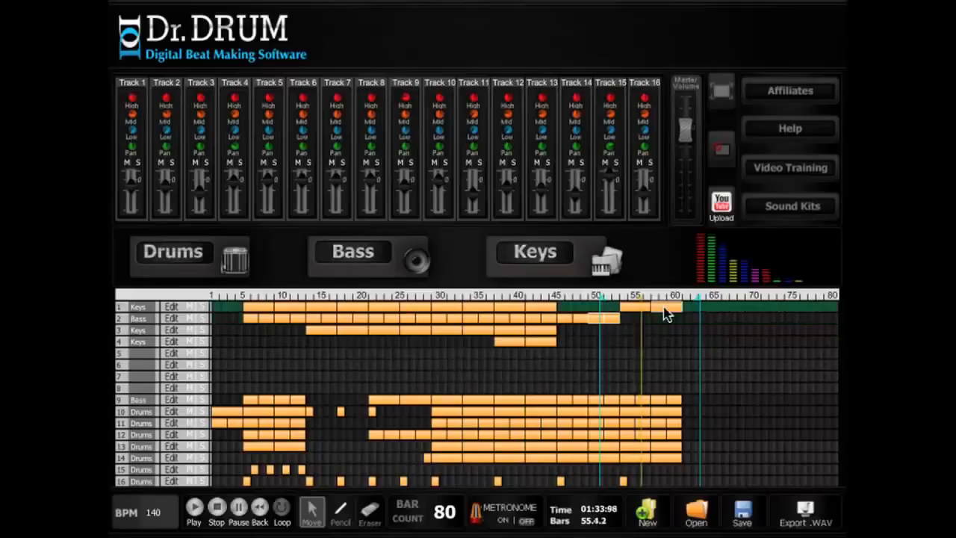
pyautogui.click(574, 320)
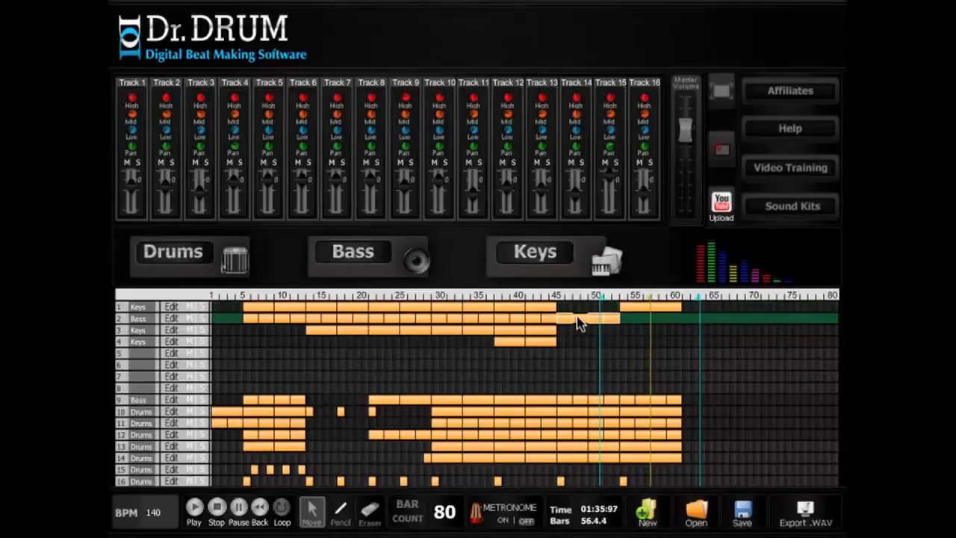
pyautogui.click(621, 320)
pyautogui.moveTo(626, 316); pyautogui.dragTo(627, 333)
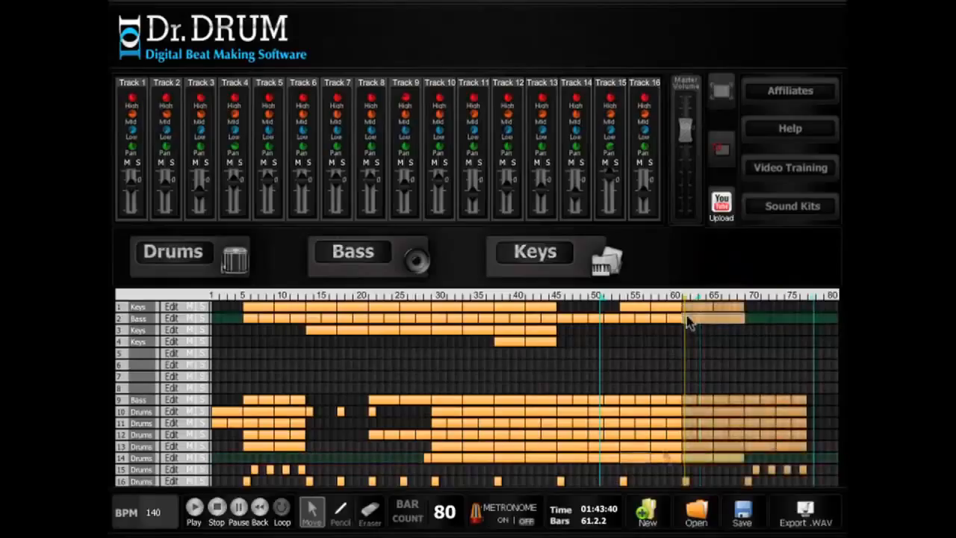
pyautogui.moveTo(686, 316); pyautogui.dragTo(749, 323)
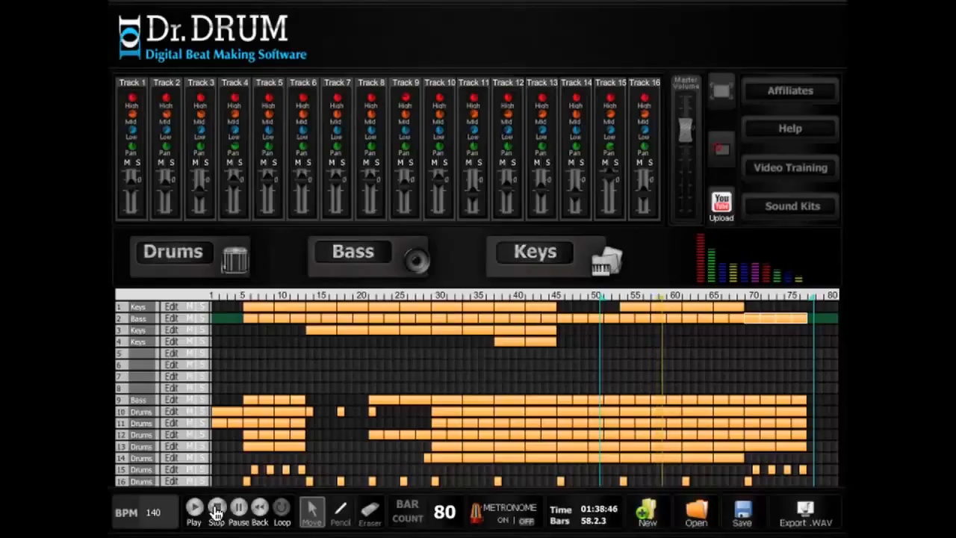
# Draw an eight-bar keys clip on track 3 over bars 53 to 60 and move the loop start to just before bar 53.
pyautogui.click(341, 511)
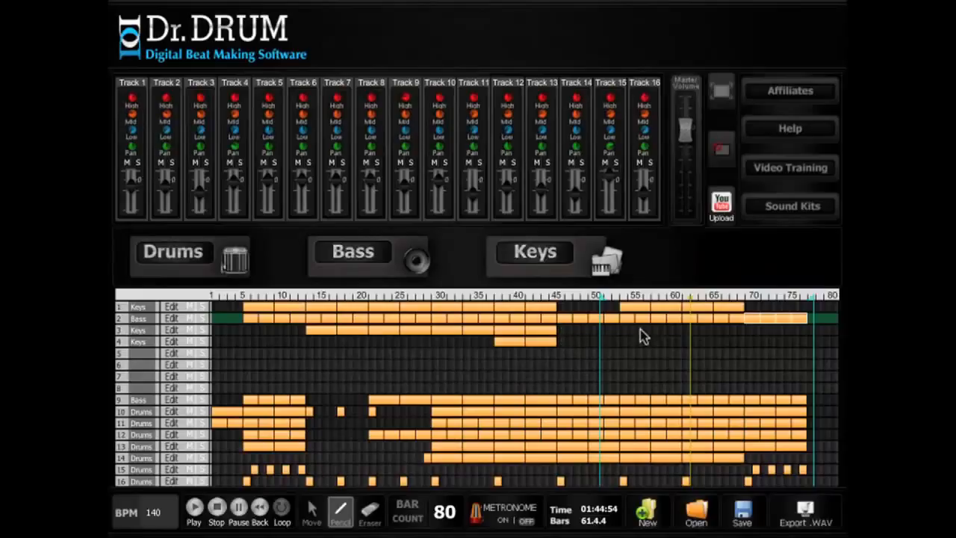
pyautogui.moveTo(622, 328); pyautogui.dragTo(682, 334)
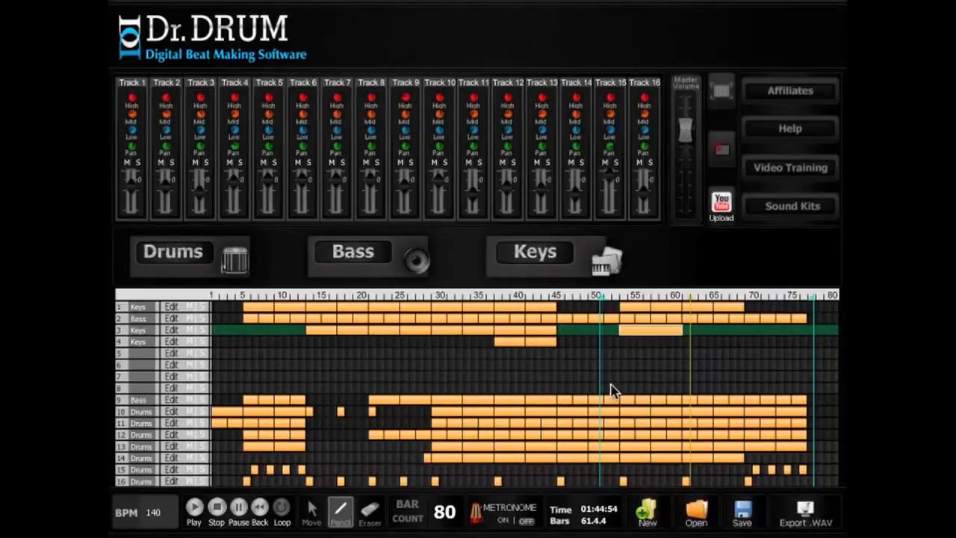
pyautogui.moveTo(605, 299); pyautogui.dragTo(621, 300)
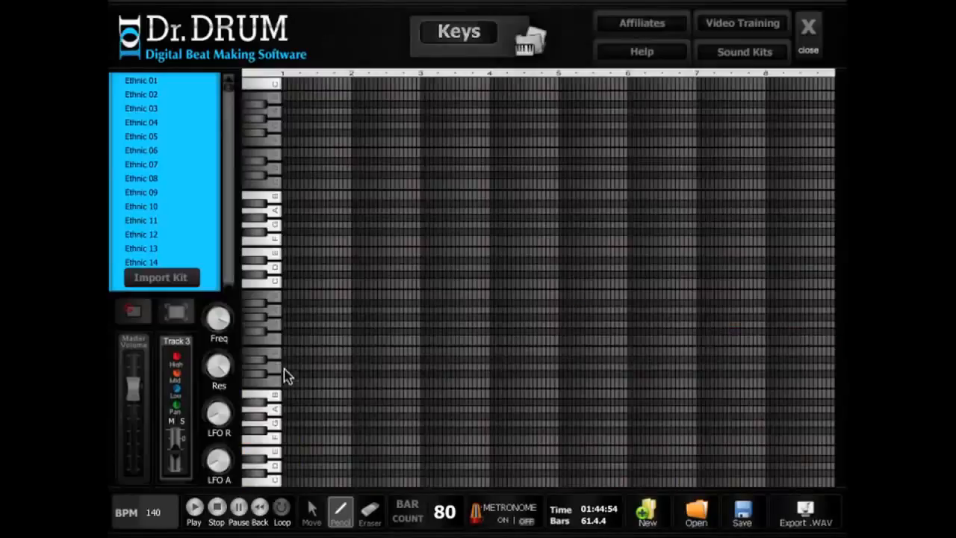
# Place pairs of short A notes at the start of bars 1, 3, 5 and 7 in the new track 3 clip and play the section.
pyautogui.click(290, 410)
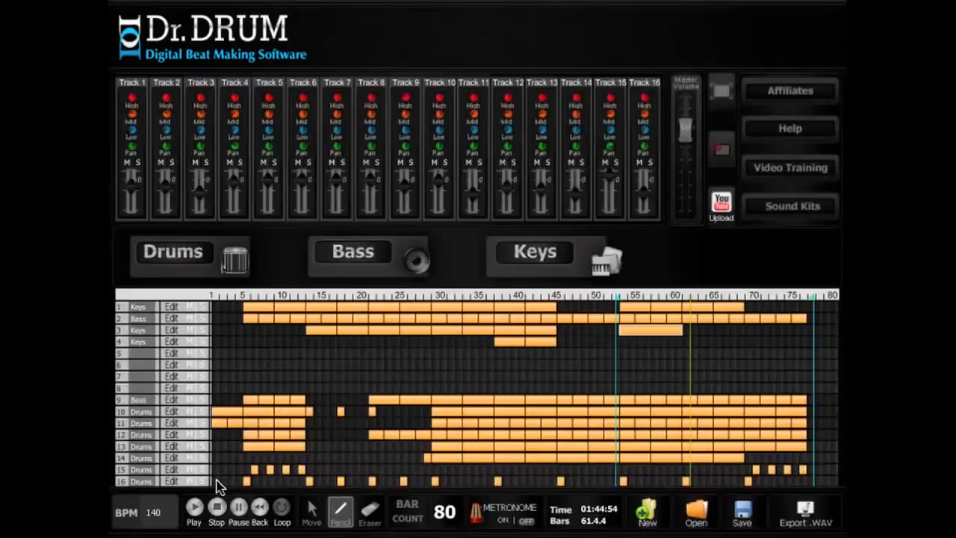
pyautogui.press('space')
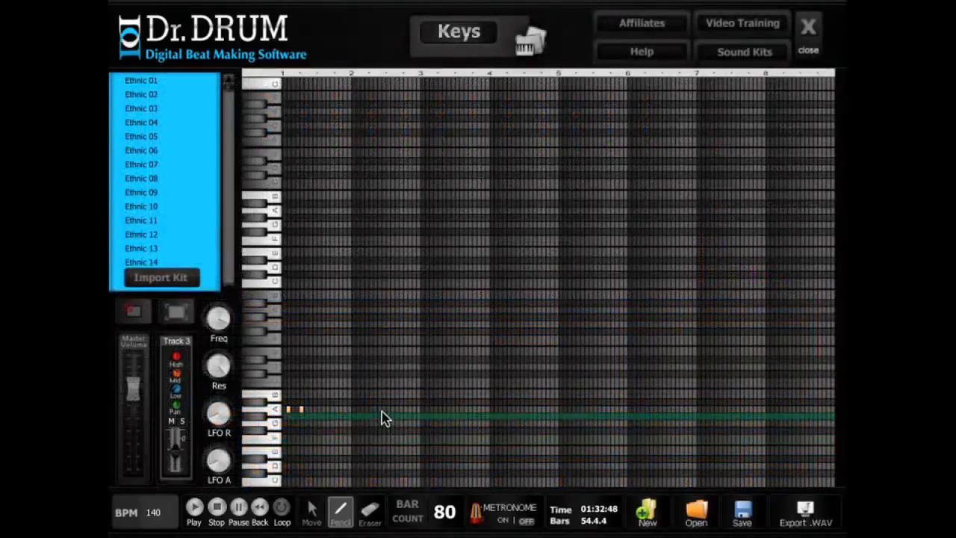
pyautogui.click(432, 410)
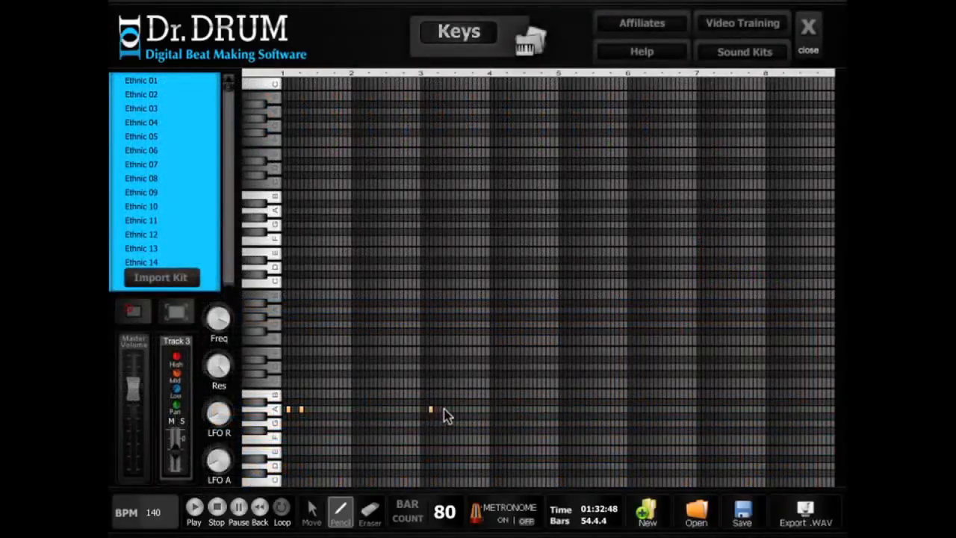
pyautogui.click(314, 512)
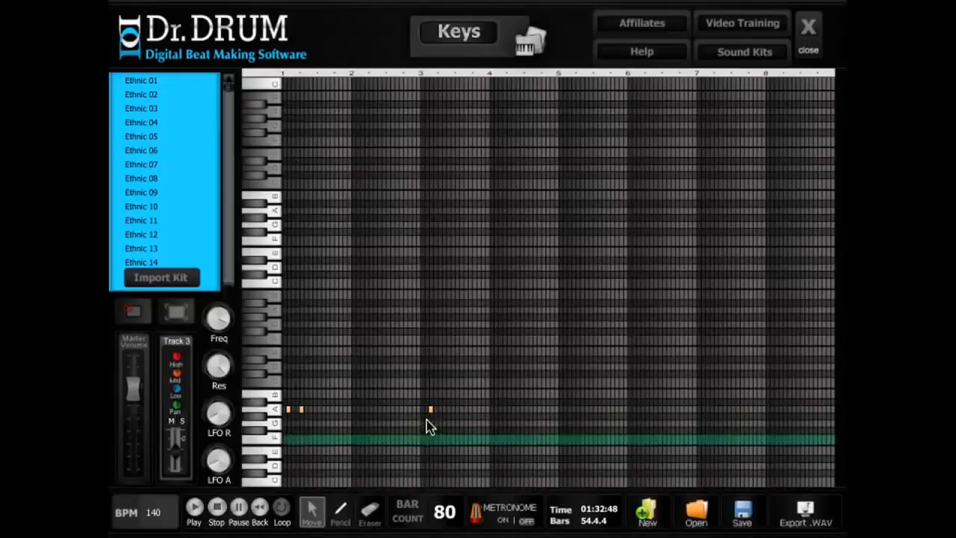
pyautogui.click(340, 511)
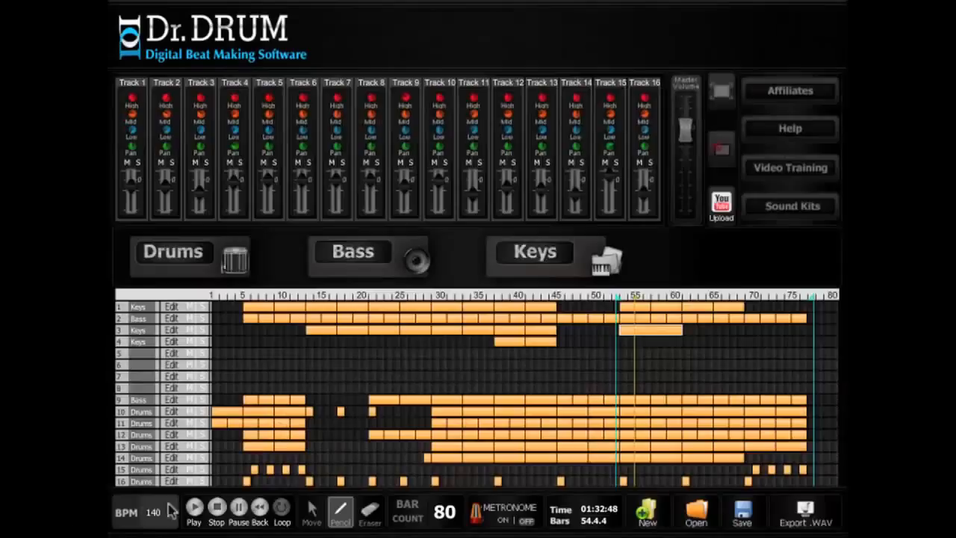
pyautogui.click(256, 508)
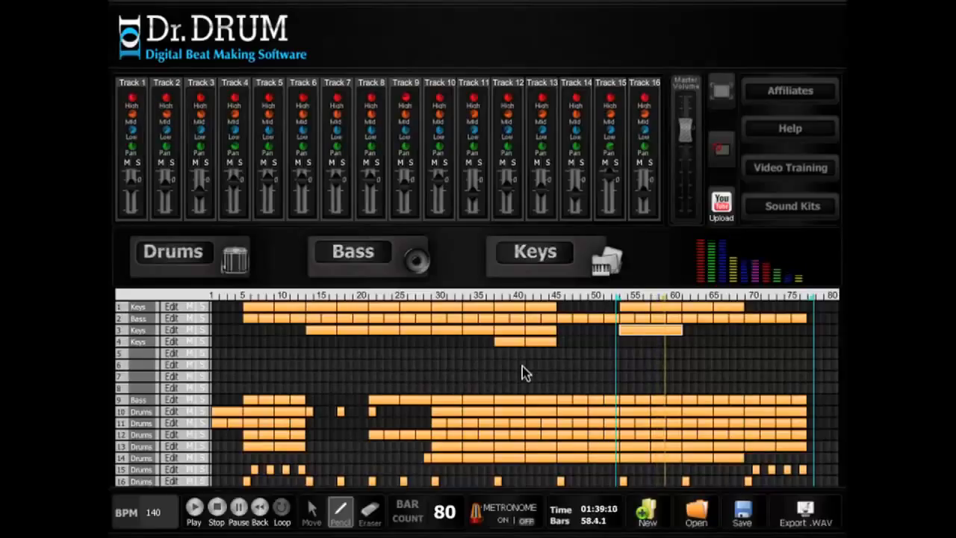
# Copy the track 3 keys clip from bars 53–60 to bars 61–68.
pyautogui.click(313, 510)
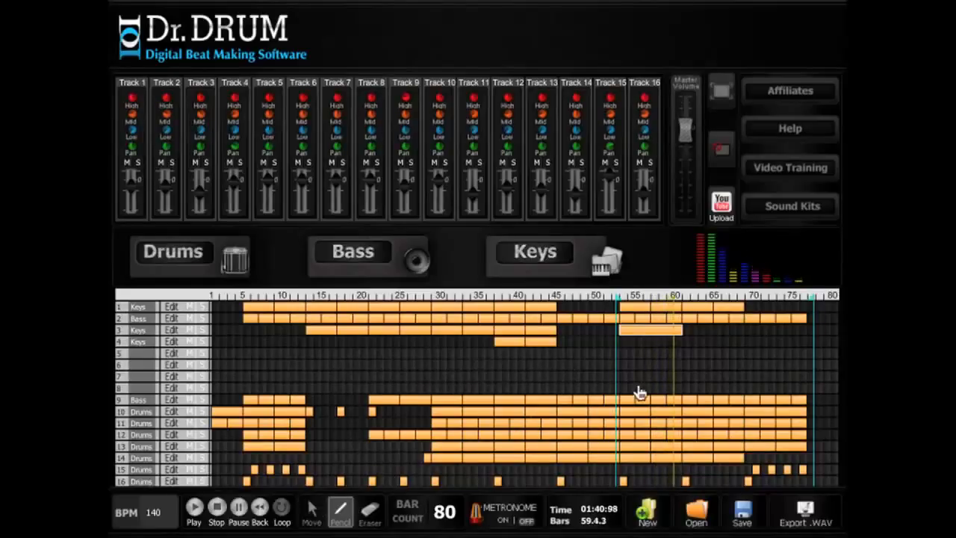
pyautogui.click(680, 336)
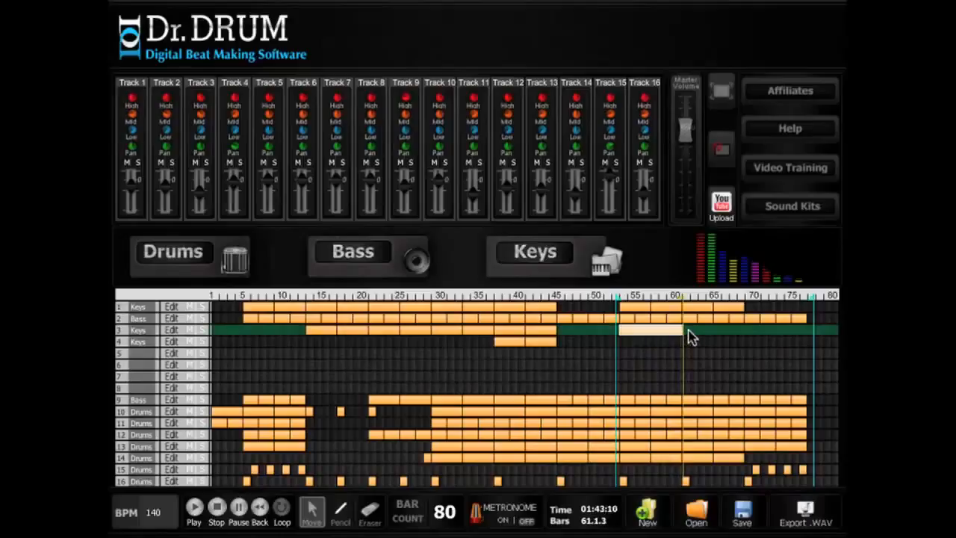
pyautogui.hotkey('ctrl', 'v')
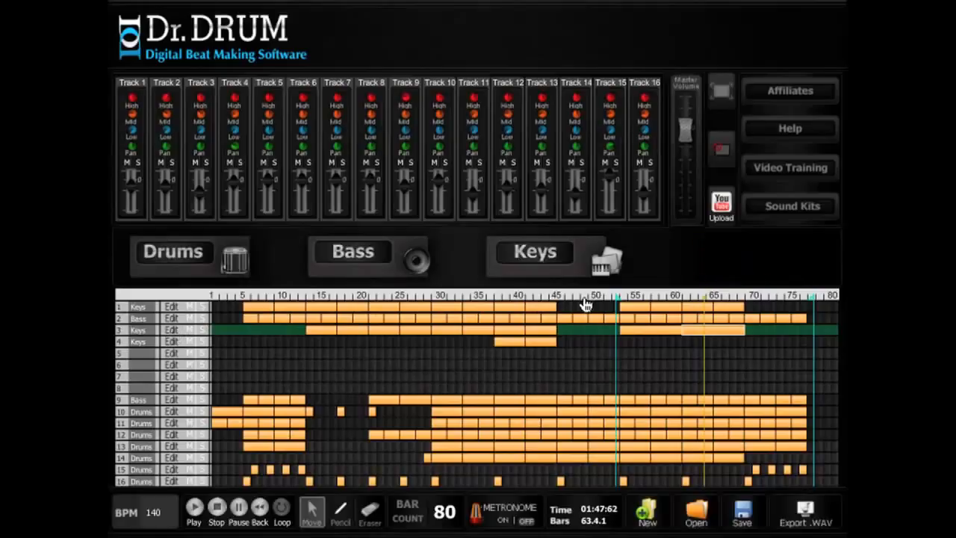
# Add two higher notes after each pair of A notes in the track 3 clip at bars 61 to 68 and play it from bar 60.
pyautogui.doubleClick(498, 329)
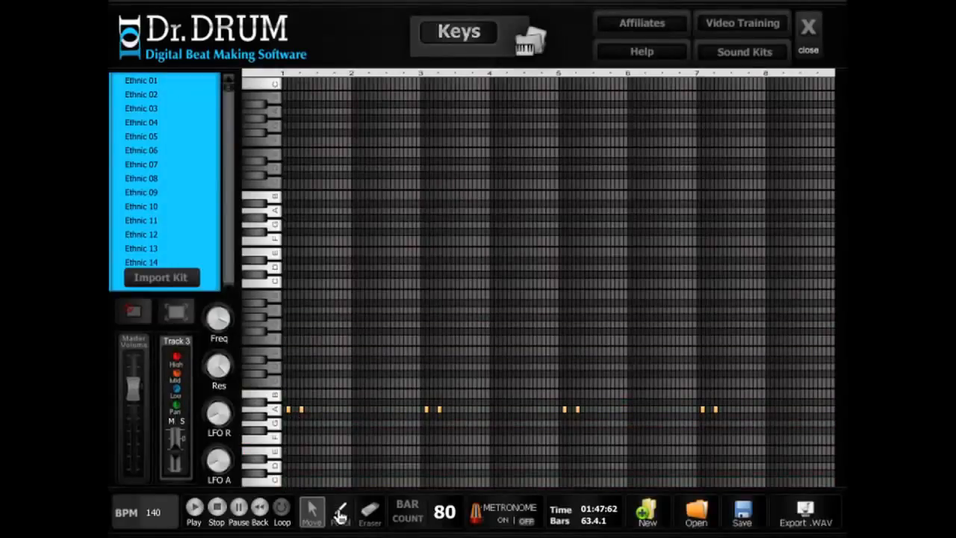
pyautogui.click(340, 514)
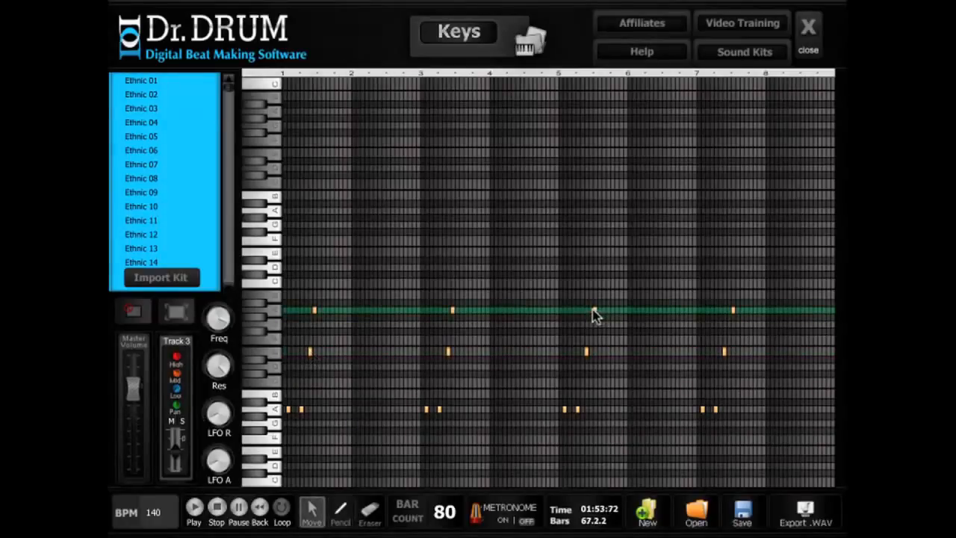
pyautogui.moveTo(593, 310); pyautogui.dragTo(590, 310)
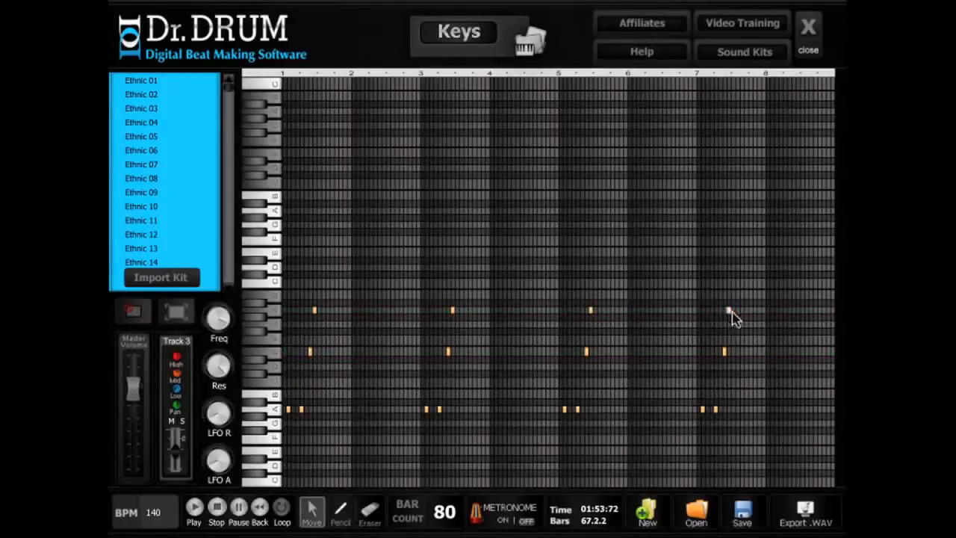
pyautogui.click(805, 28)
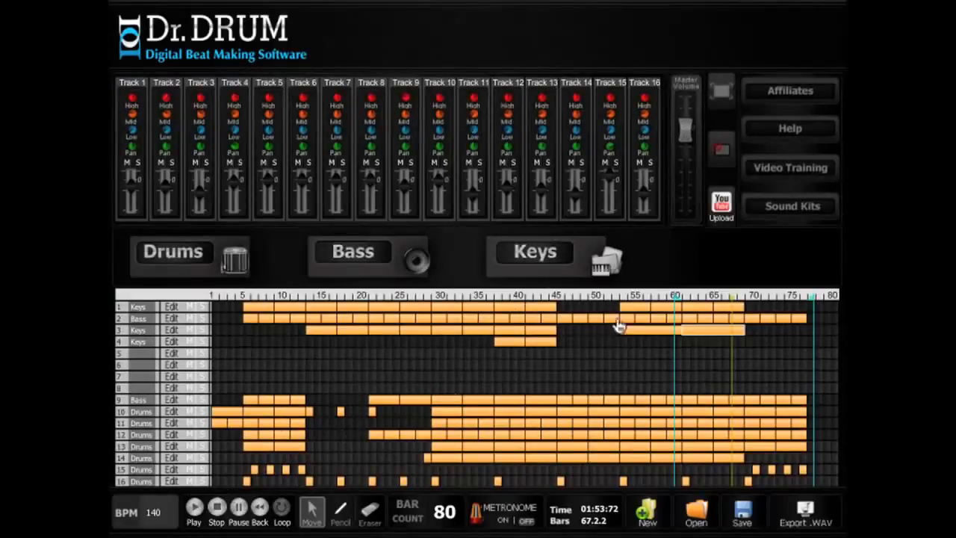
pyautogui.press('space')
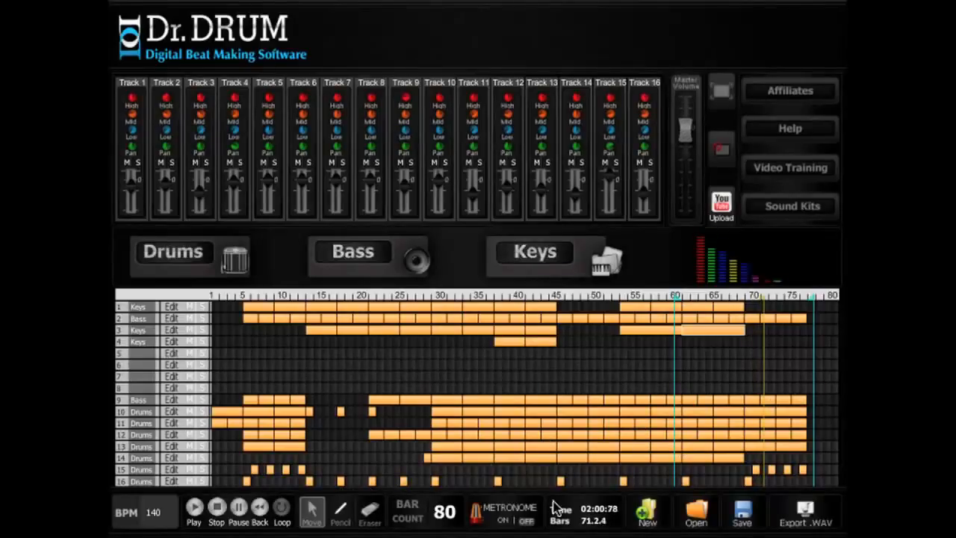
# Set the song's bar count to 90 and extend the loop end to about bar 84.
pyautogui.doubleClick(446, 512)
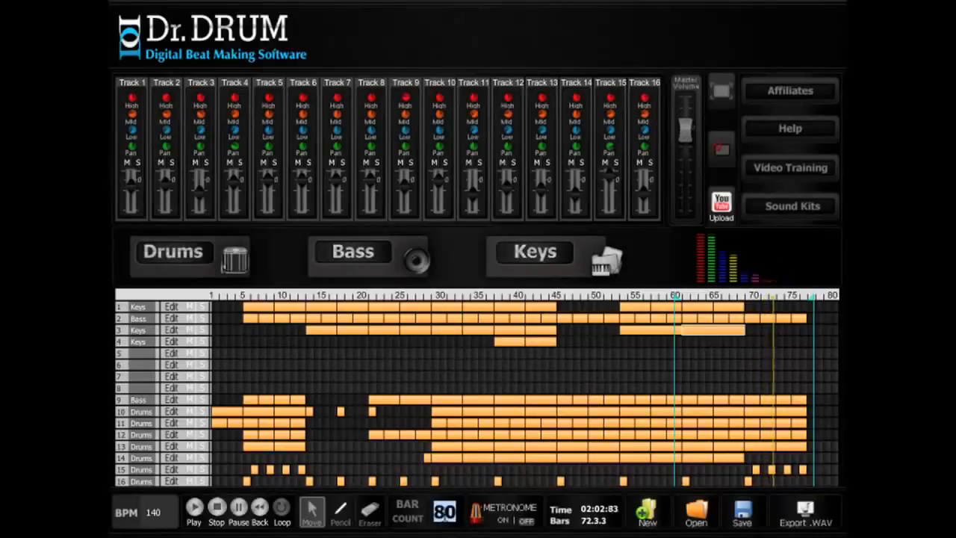
pyautogui.write('90')
pyautogui.press('Return')
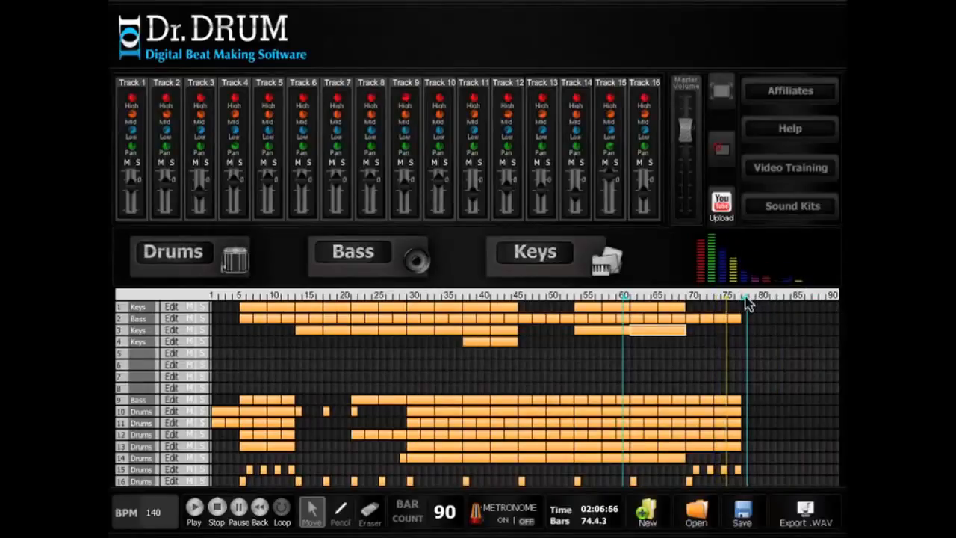
pyautogui.click(788, 301)
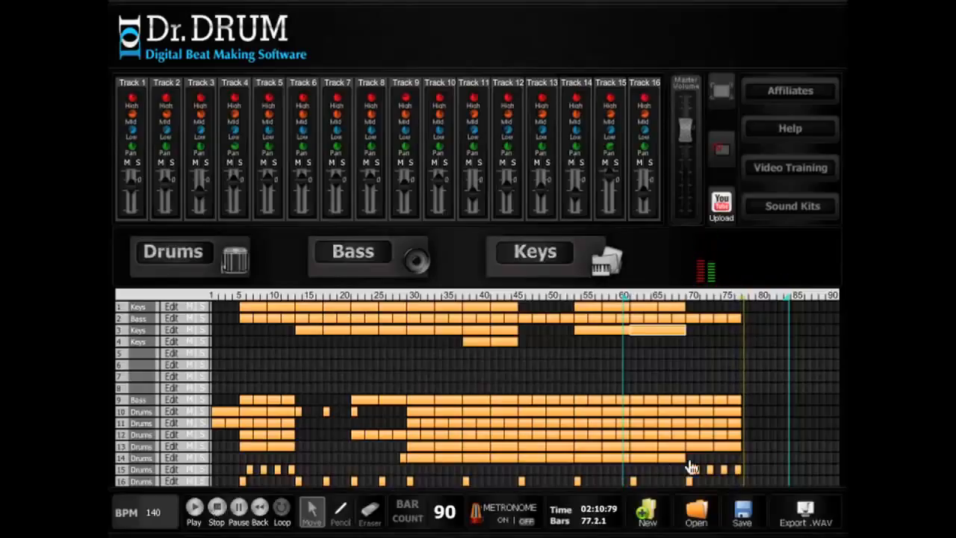
# Extend tracks 2, 9, 10 and 15 through bar 84, copy the track 16 hit to bars 77 and 85, and play the ending.
pyautogui.click(692, 481)
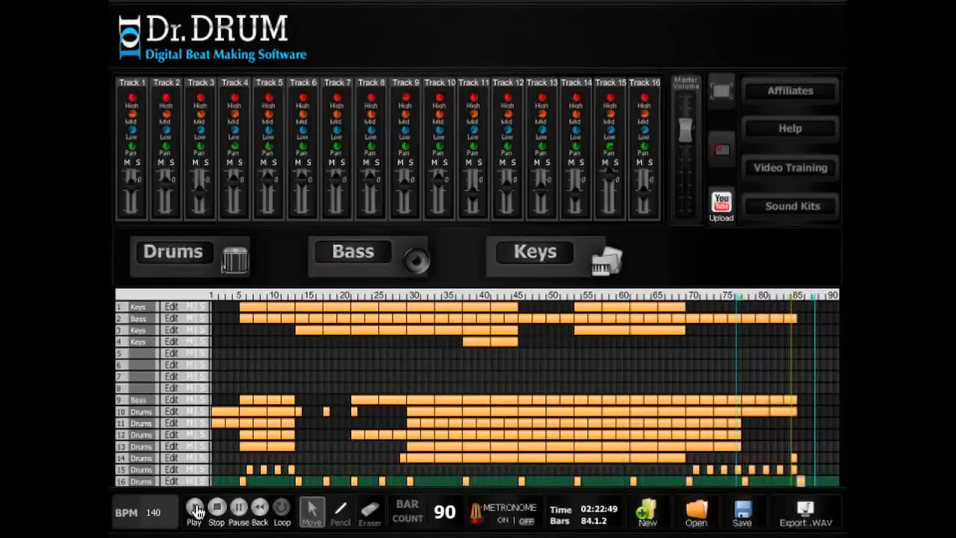
pyautogui.click(195, 509)
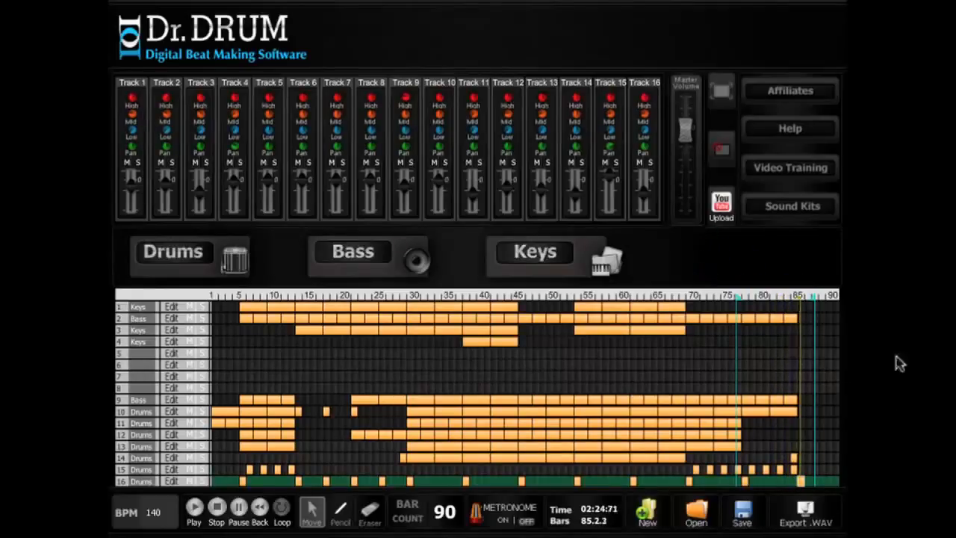
# Create a two-bar keys clip on track 5 at bar 45 with the Upsells-Synth 094 sound and draw a note in its first bar.
pyautogui.click(364, 514)
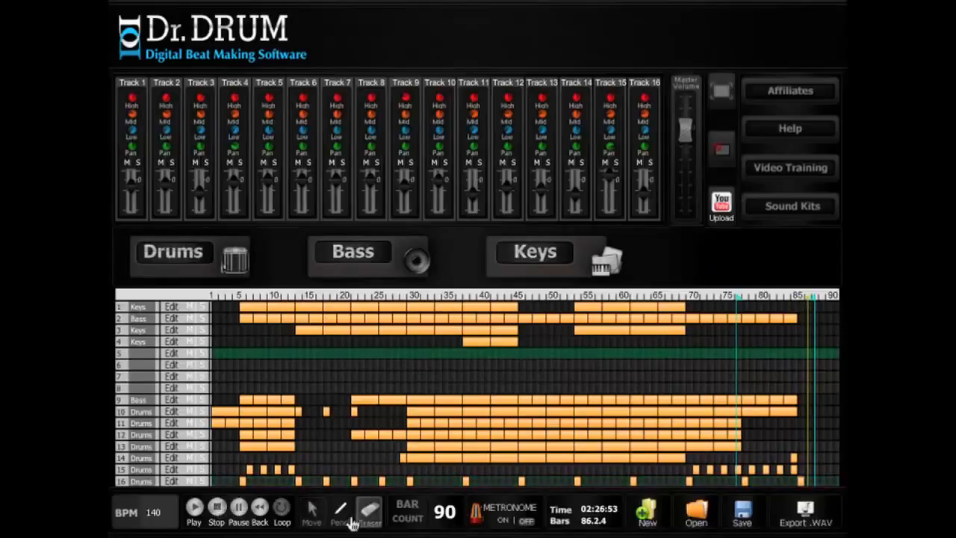
pyautogui.press('p')
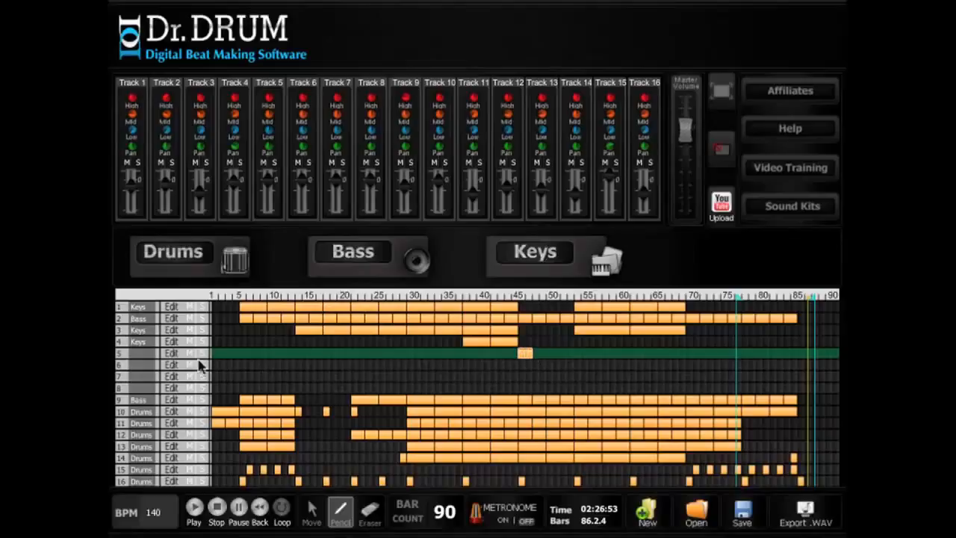
pyautogui.click(601, 265)
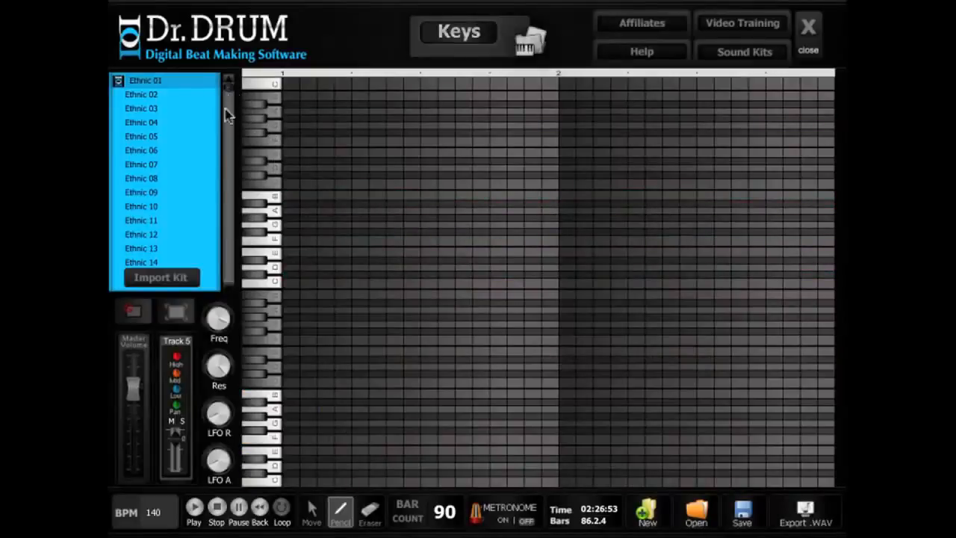
pyautogui.moveTo(228, 116); pyautogui.dragTo(230, 294)
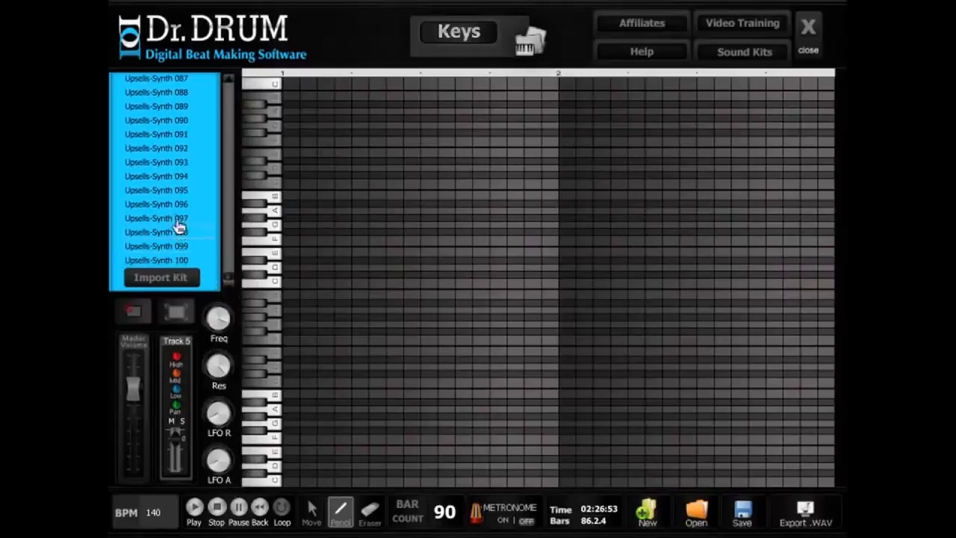
pyautogui.click(163, 177)
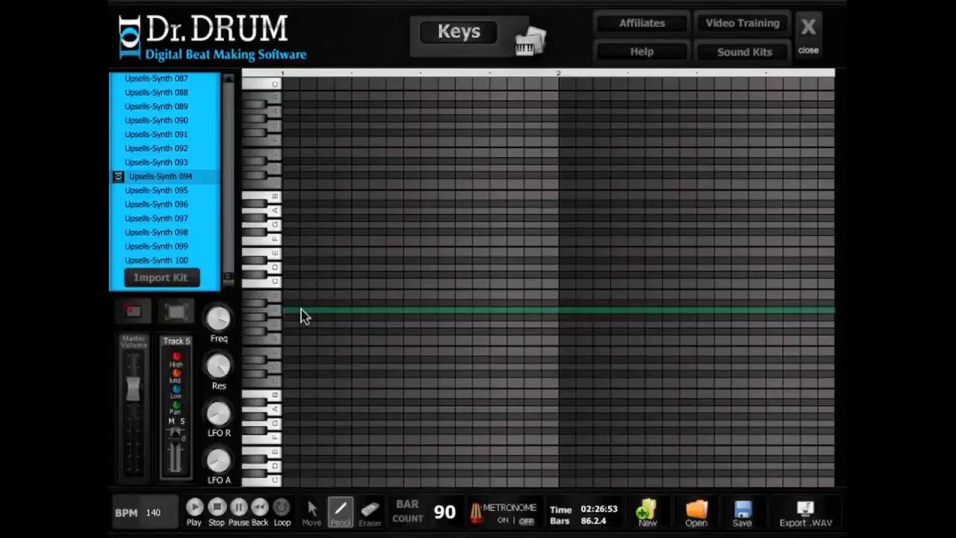
pyautogui.click(324, 310)
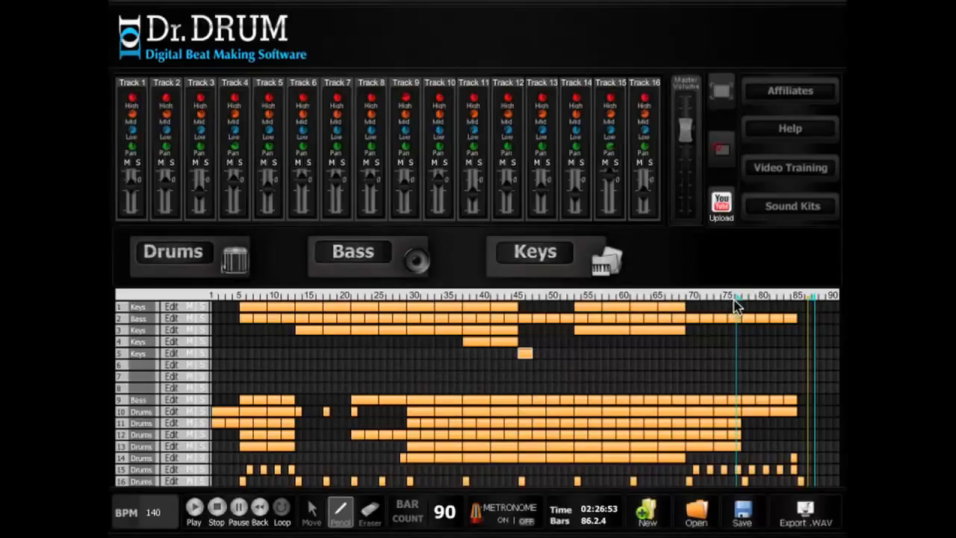
# Move the loop start back to about bar 44 and play the section with the track 5 keys clip.
pyautogui.moveTo(715, 300); pyautogui.dragTo(511, 300)
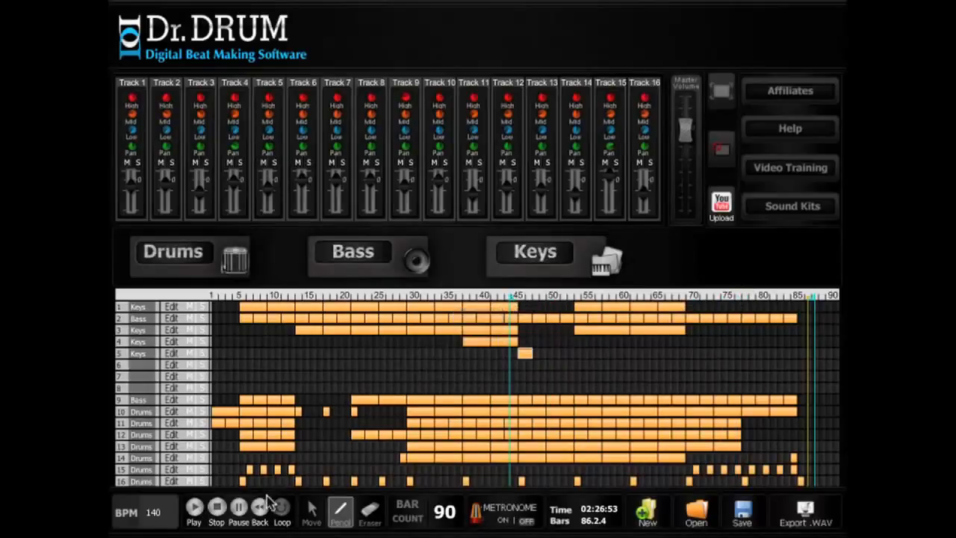
pyautogui.click(197, 511)
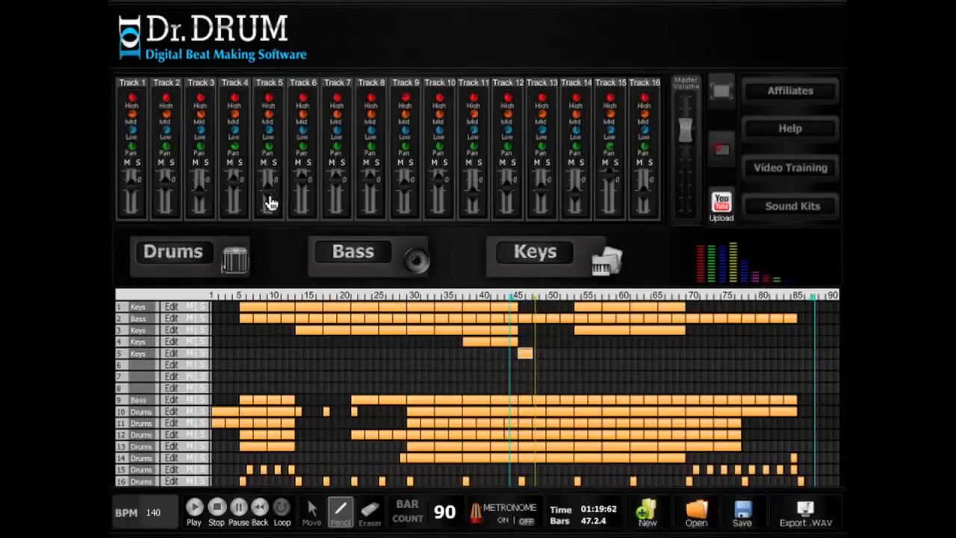
pyautogui.click(550, 354)
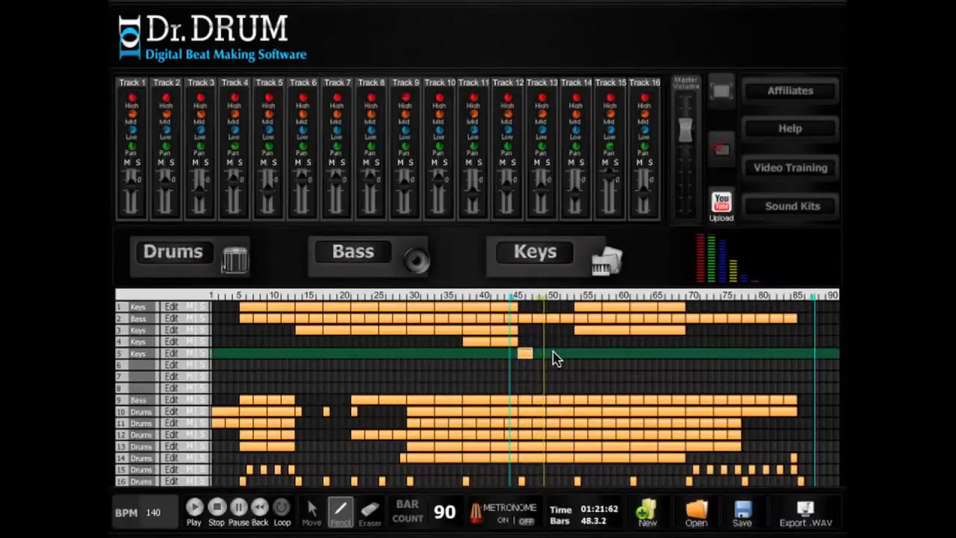
pyautogui.click(311, 512)
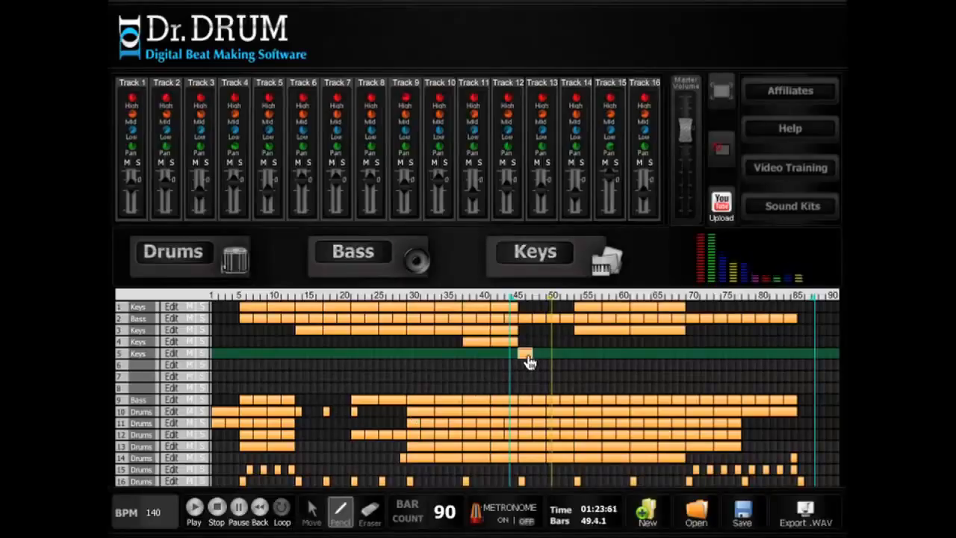